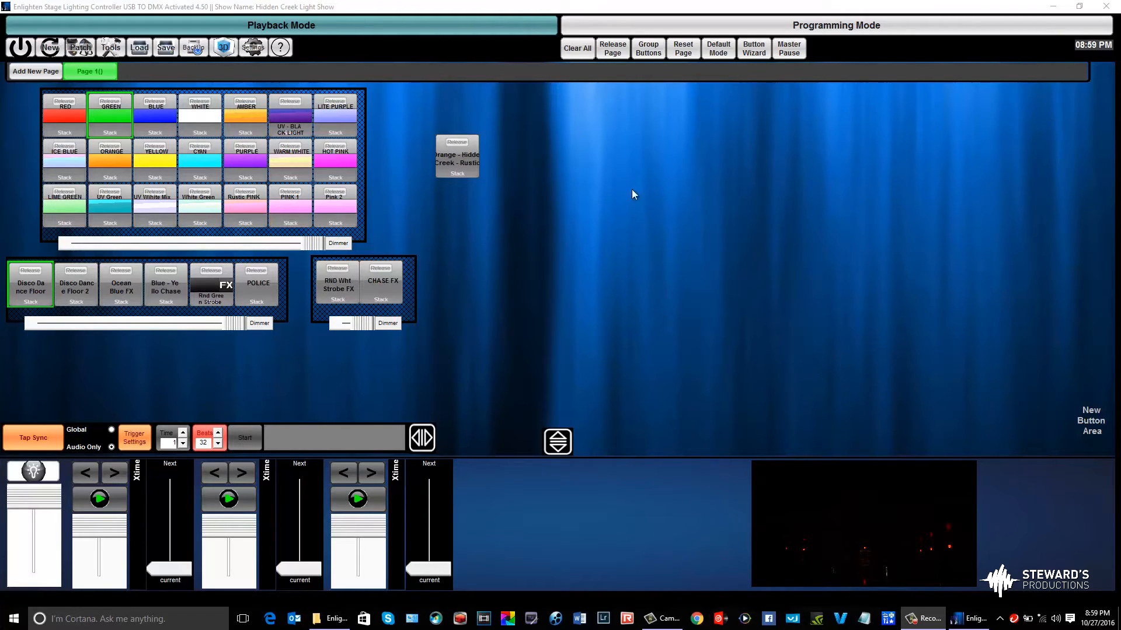
Clear all active playback and switch to programming mode
left_click(568, 51)
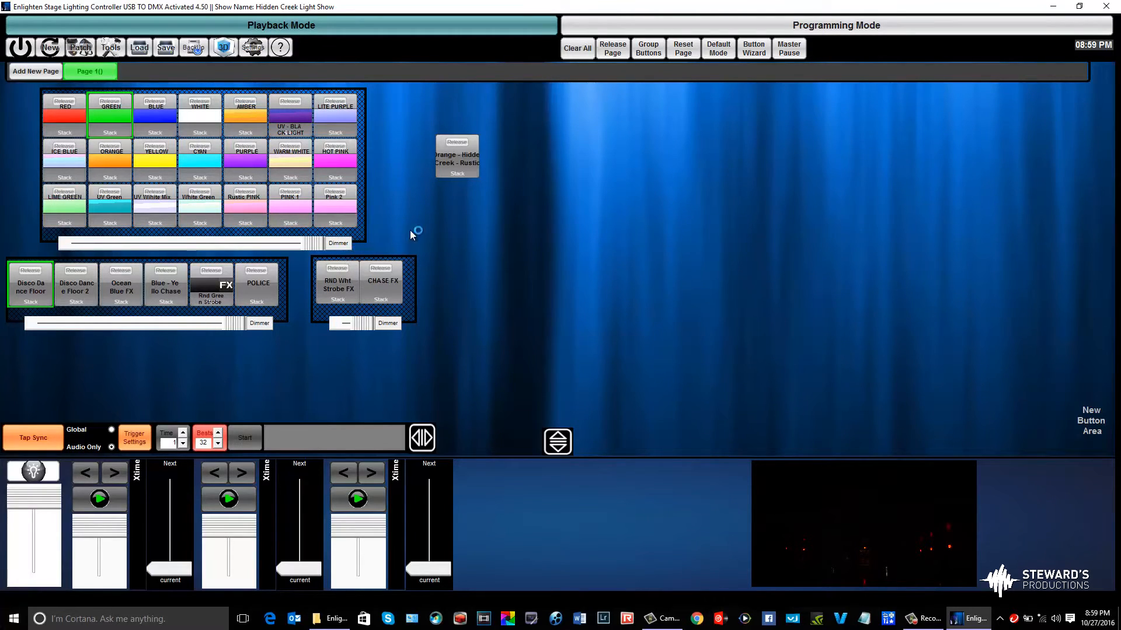
left_click(581, 24)
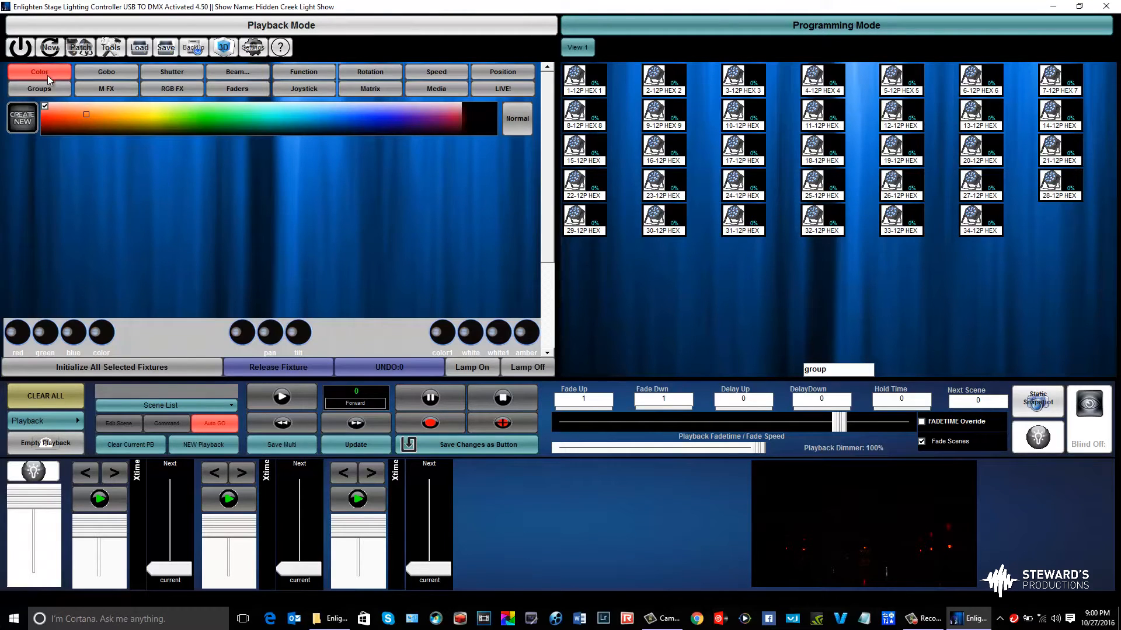
left_click(107, 77)
left_click(179, 77)
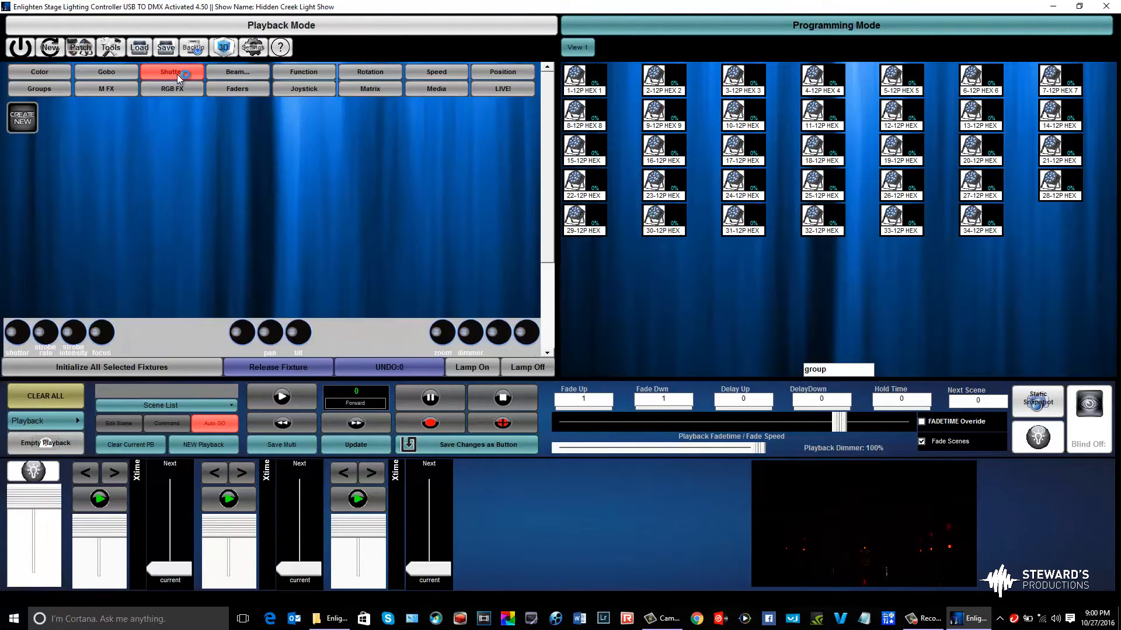
left_click(224, 78)
left_click(330, 79)
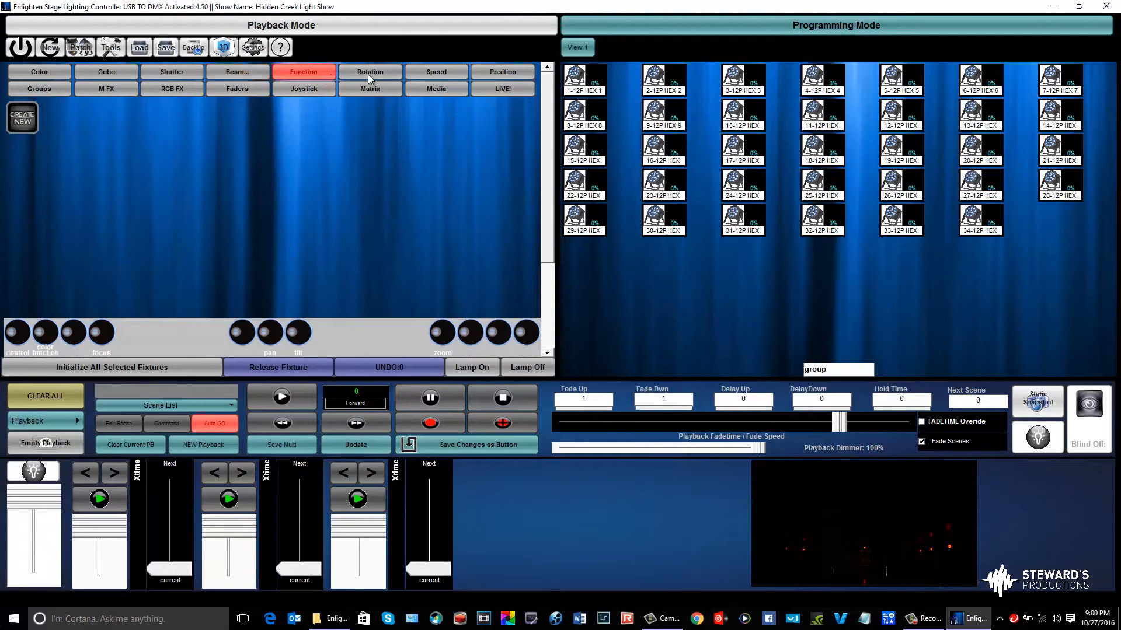
left_click(383, 76)
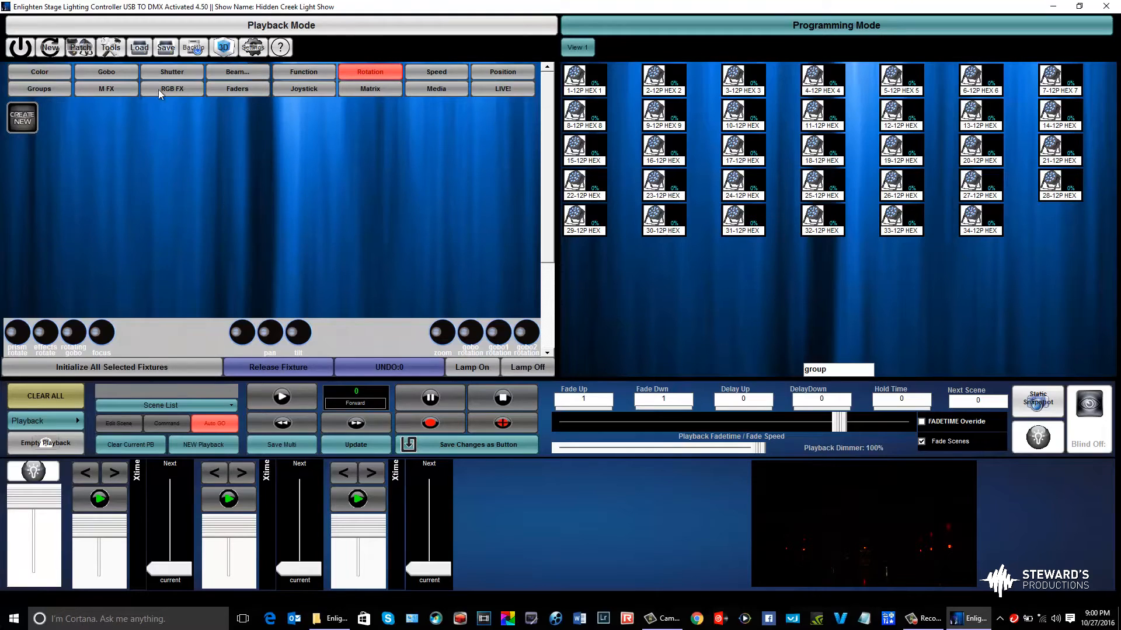
left_click(51, 73)
Select the 12P HEX, 12P HEX Even and 12P HEX Odd groups in turn to compare their fixtures, ending on 12P HEX
left_click(61, 90)
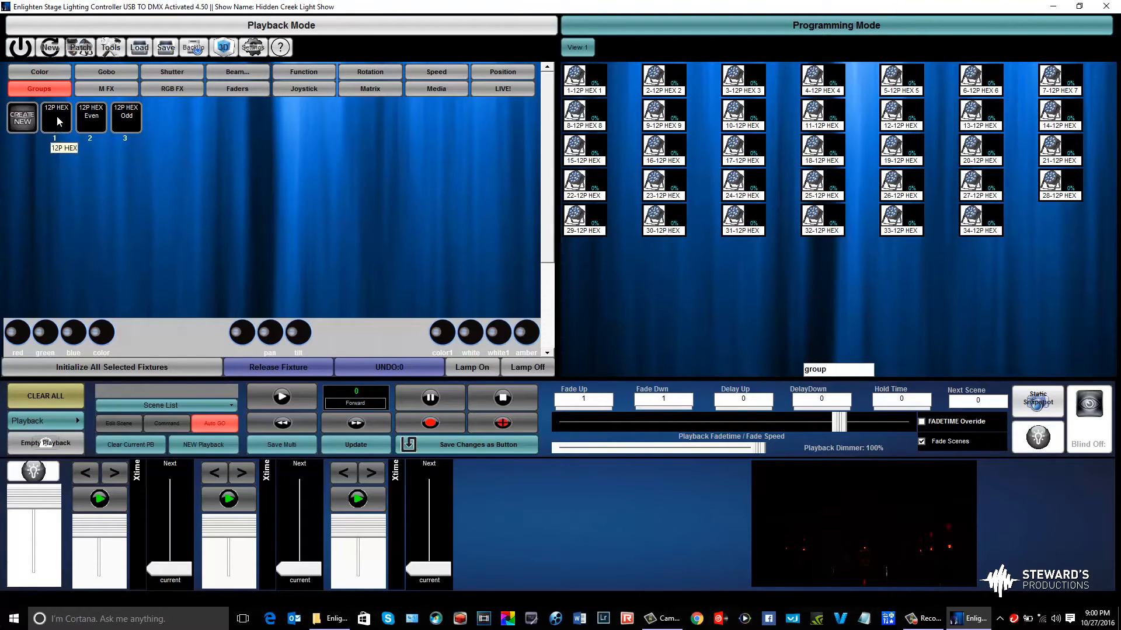
left_click(55, 113)
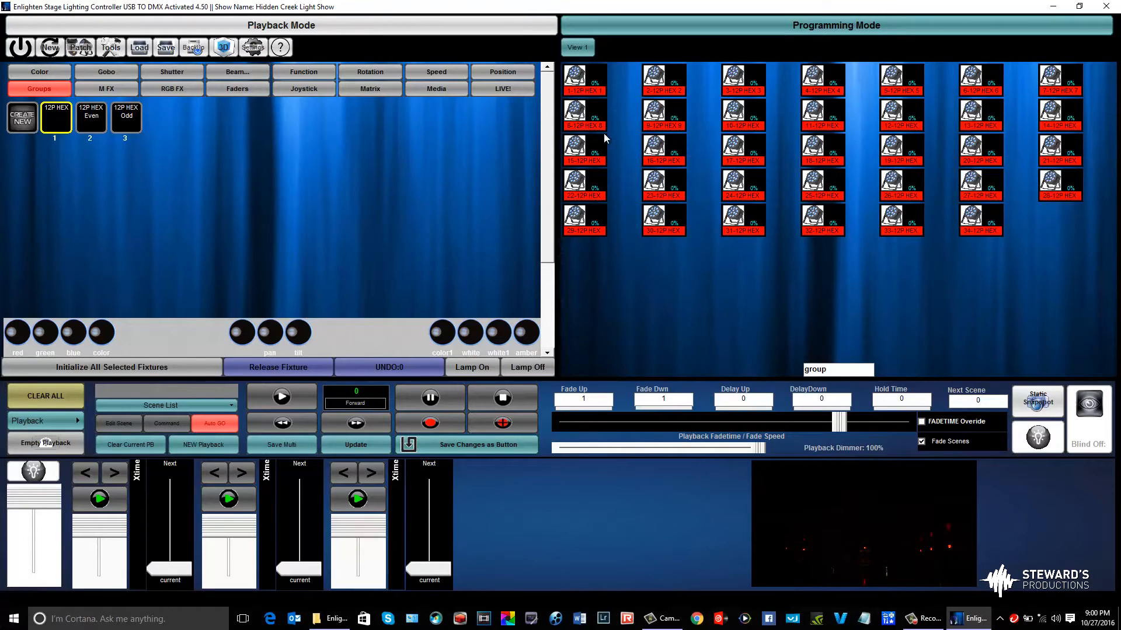
left_click(92, 129)
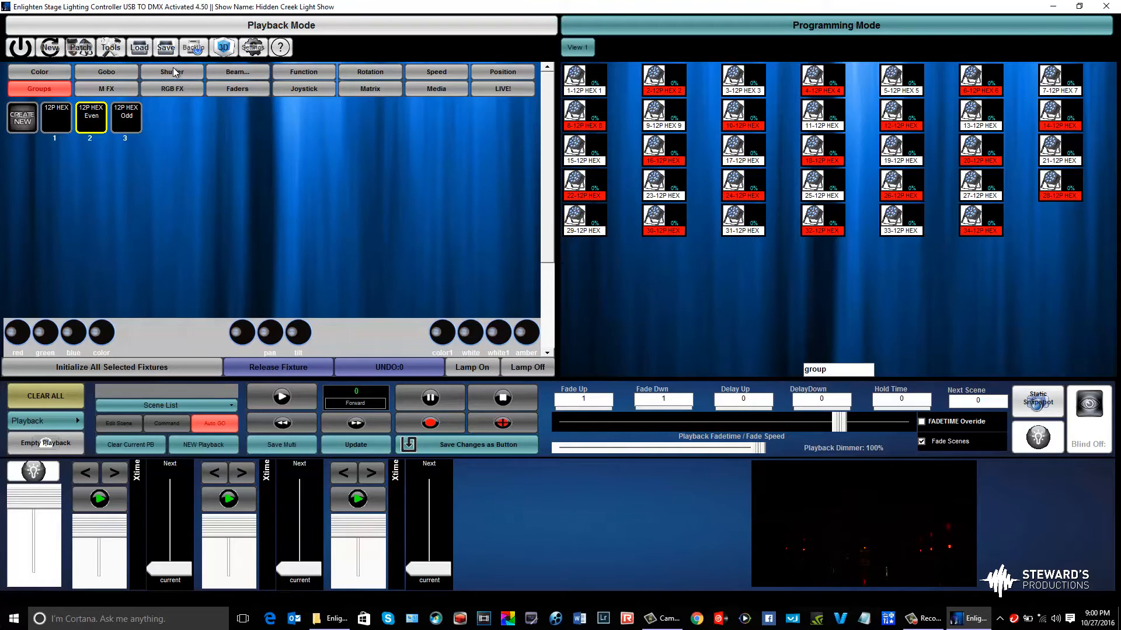
left_click(118, 118)
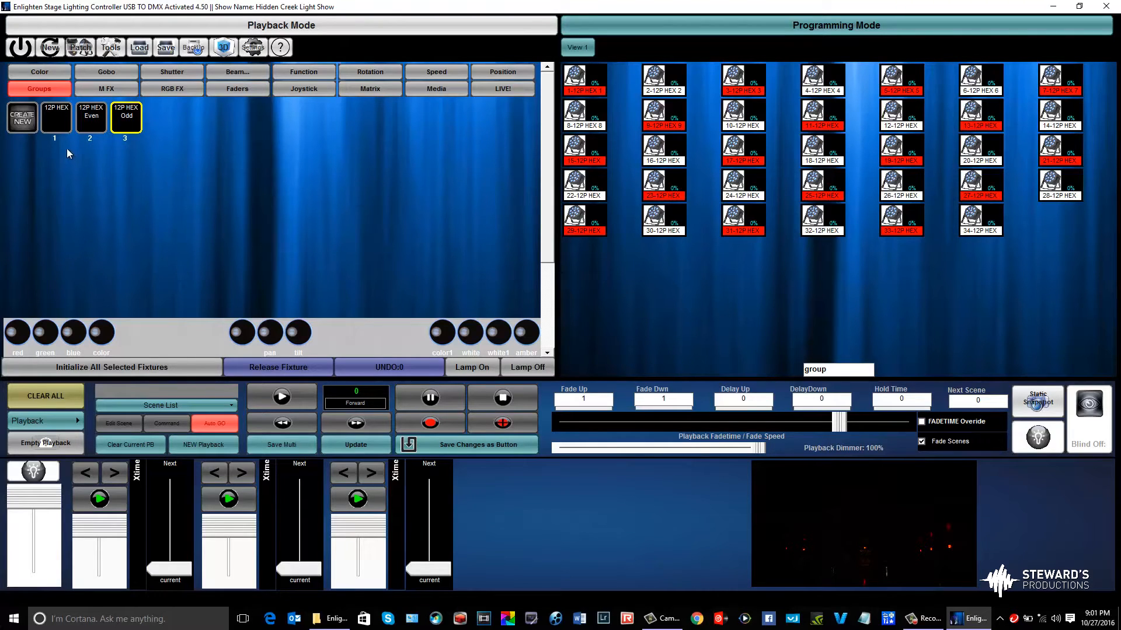
left_click(61, 130)
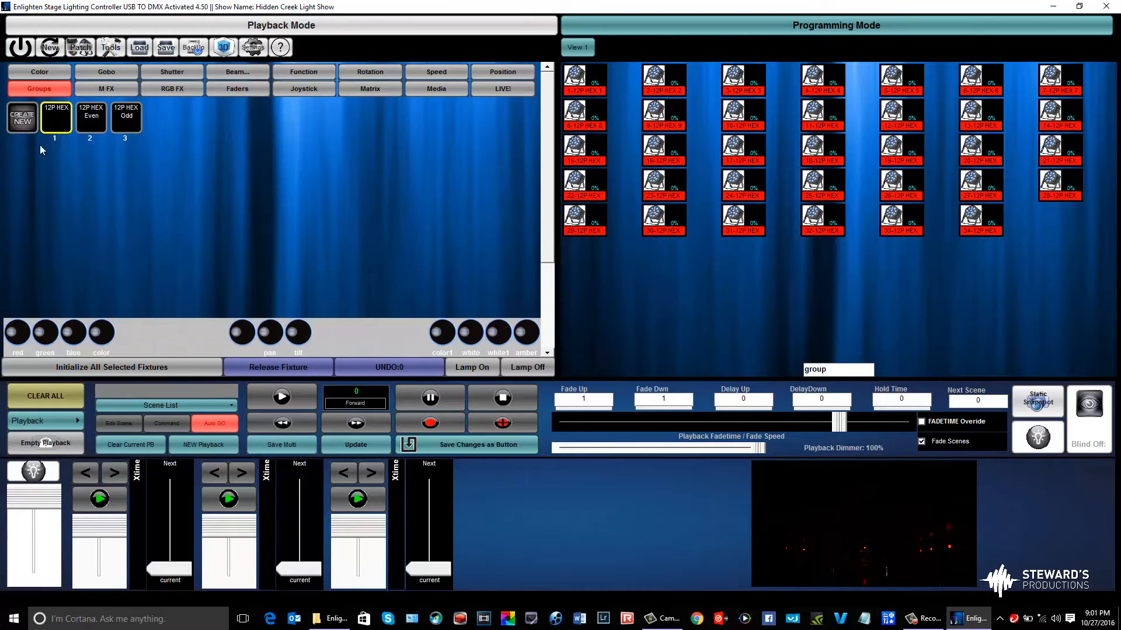
Deselect the 12P HEX group, and try box-selecting and deselecting all fixtures in the fixture view
right_click(54, 118)
left_click(742, 298)
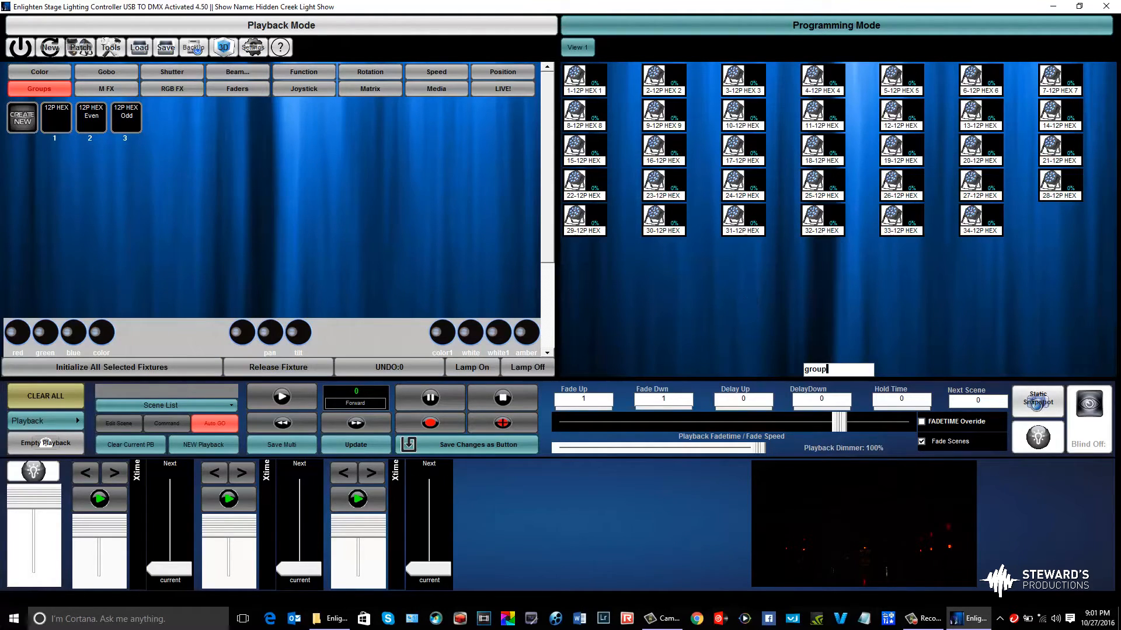
left_click_drag(1096, 299, 186, 7)
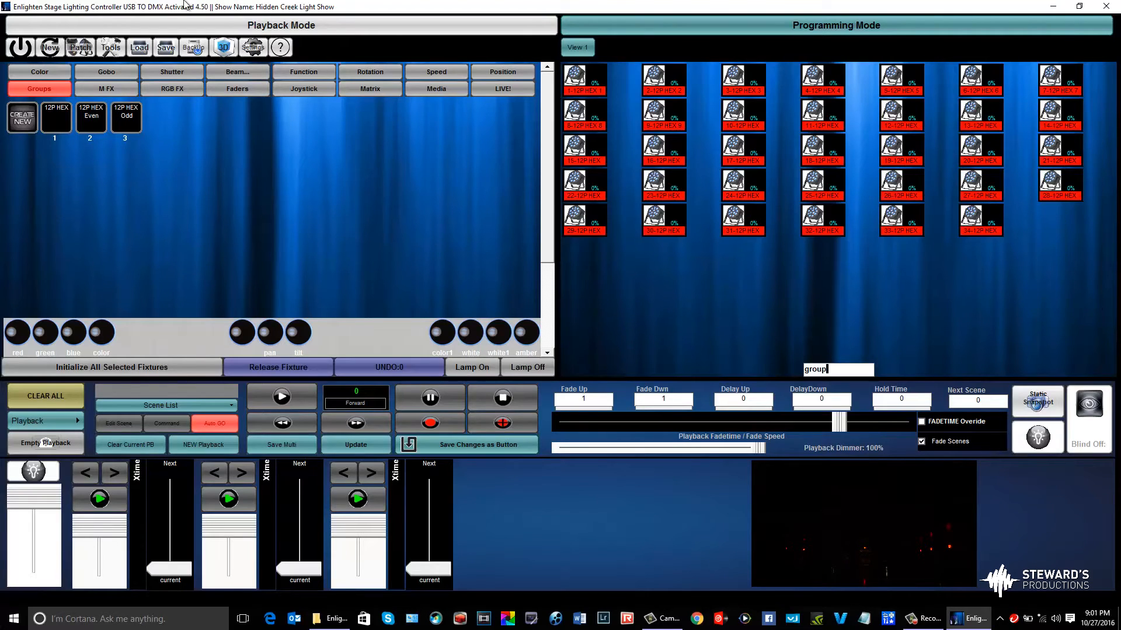
left_click(748, 293)
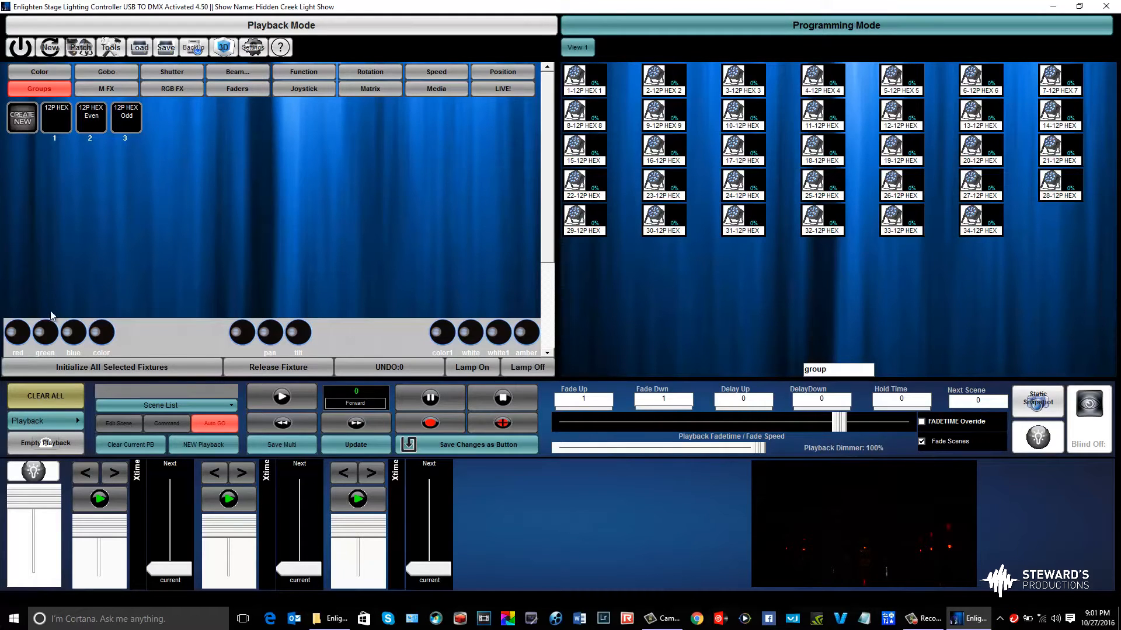
Initialize all fixtures of the 12P HEX group and inspect their channel faders
left_click(51, 121)
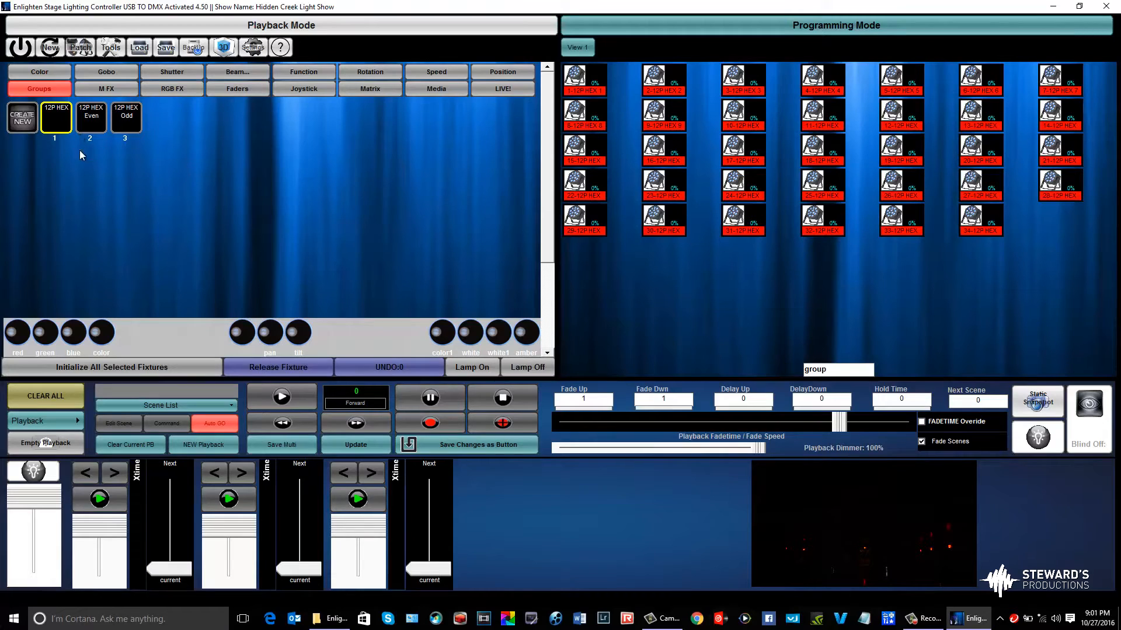
left_click(101, 371)
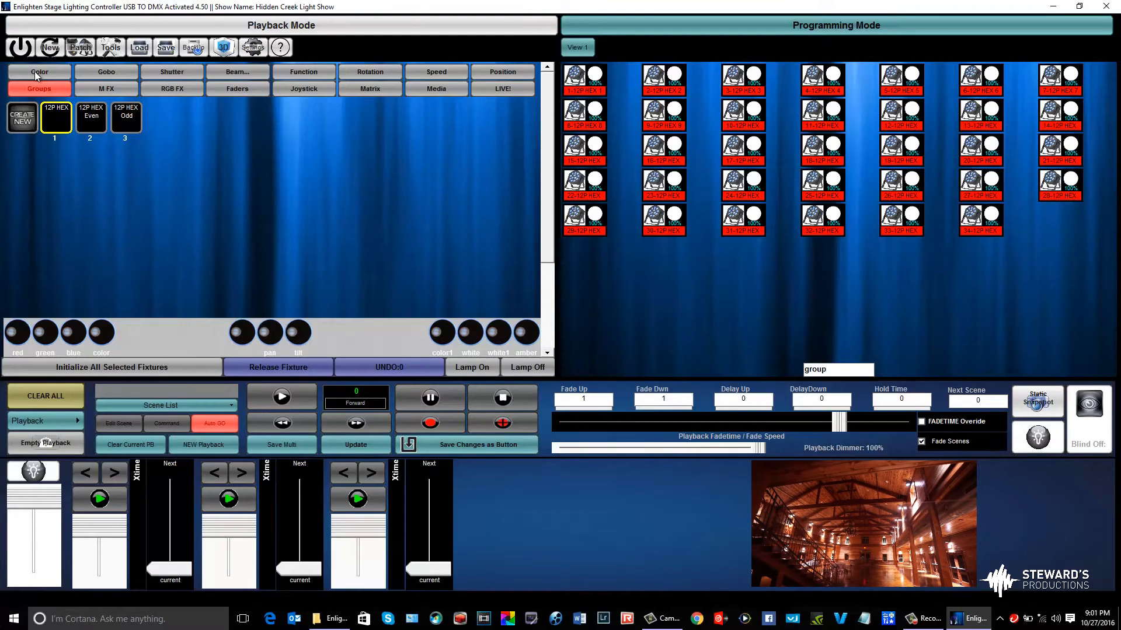
left_click(232, 91)
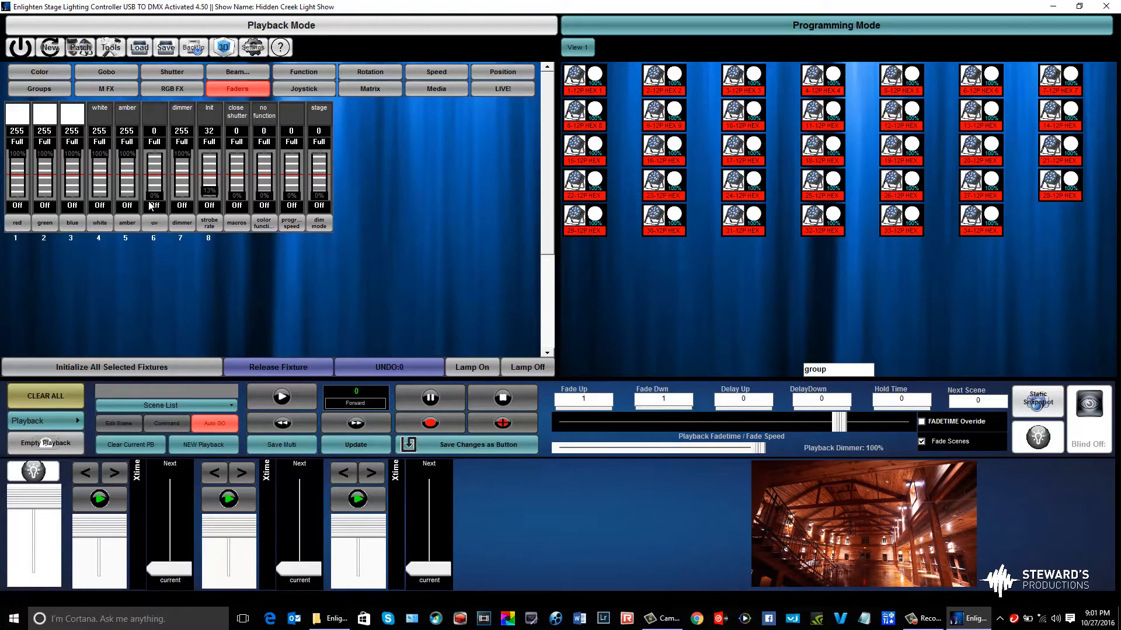
left_click_drag(154, 197, 146, 259)
Set the color of the selected 12P HEX fixtures to deep red on the color spectrum
left_click(48, 72)
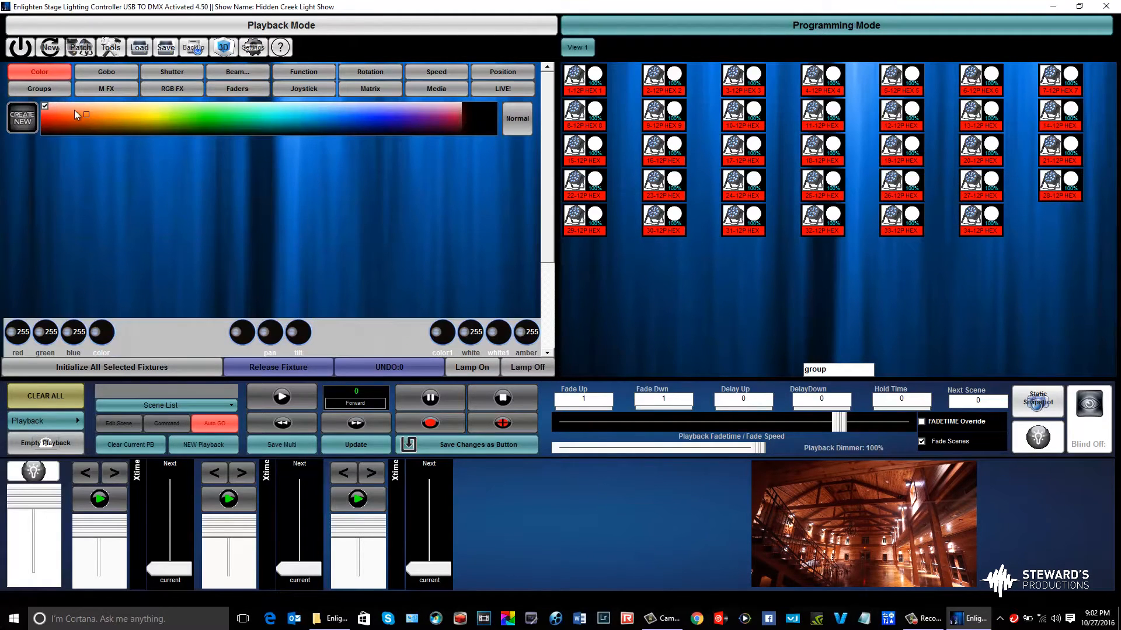
mouse_move(86, 114)
left_mouse_down()
mouse_move(336, 122)
mouse_move(439, 113)
mouse_move(455, 123)
mouse_move(155, 113)
mouse_move(54, 124)
left_mouse_up()
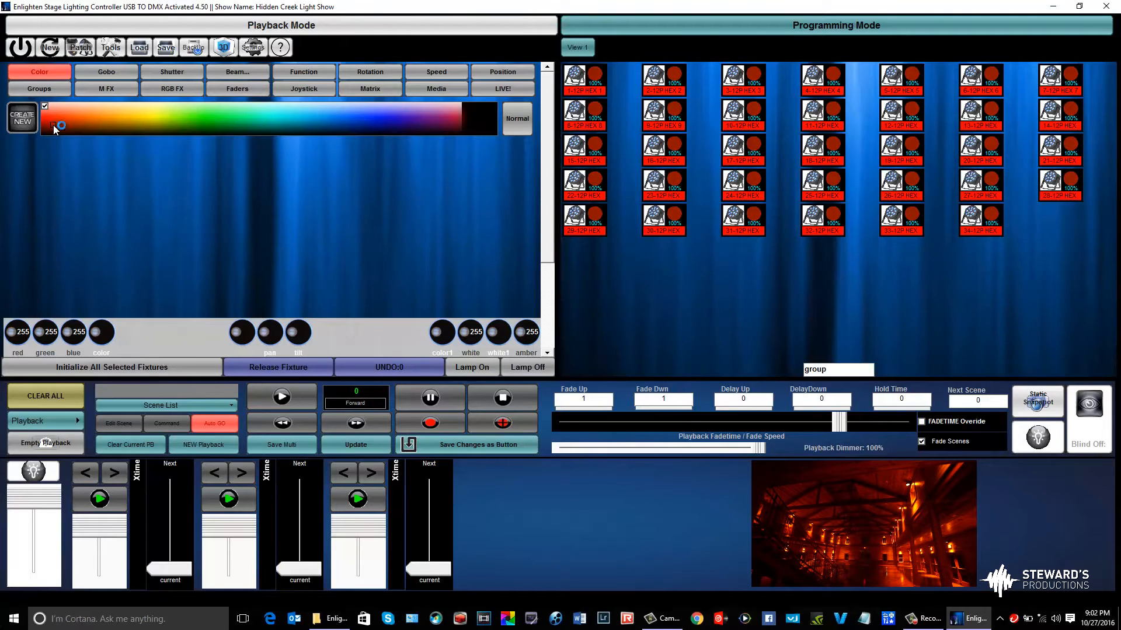
left_click_drag(53, 124, 53, 123)
Save the look as a sequence button named "Halloween - Hidden Creek" and place it beside the orange Hidden Creek button on the page
left_click(506, 447)
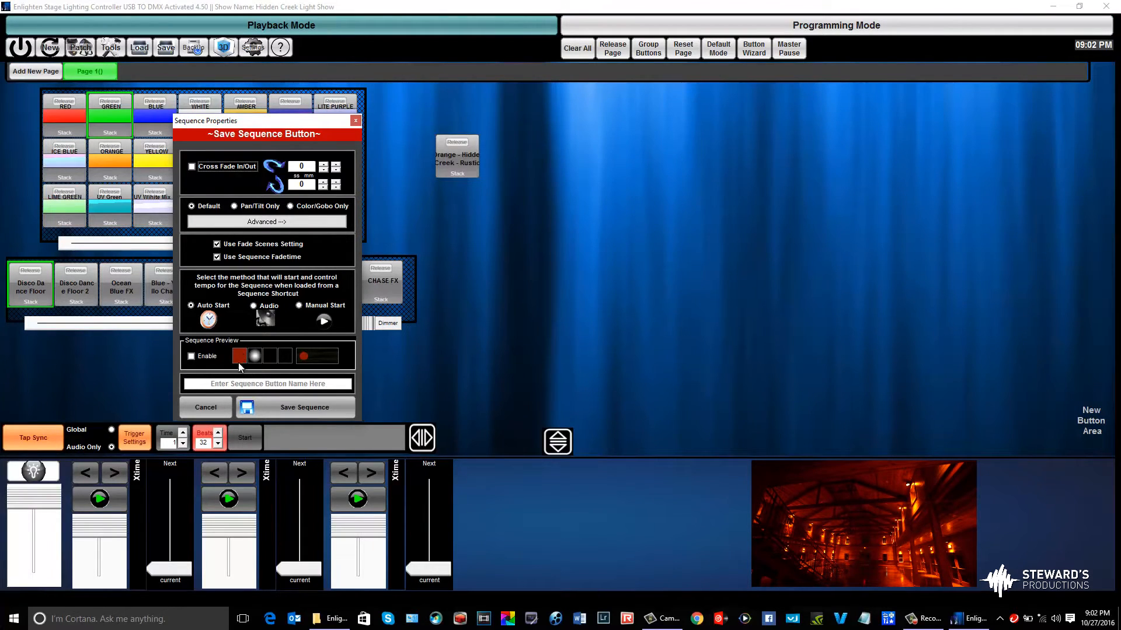
left_click(247, 382)
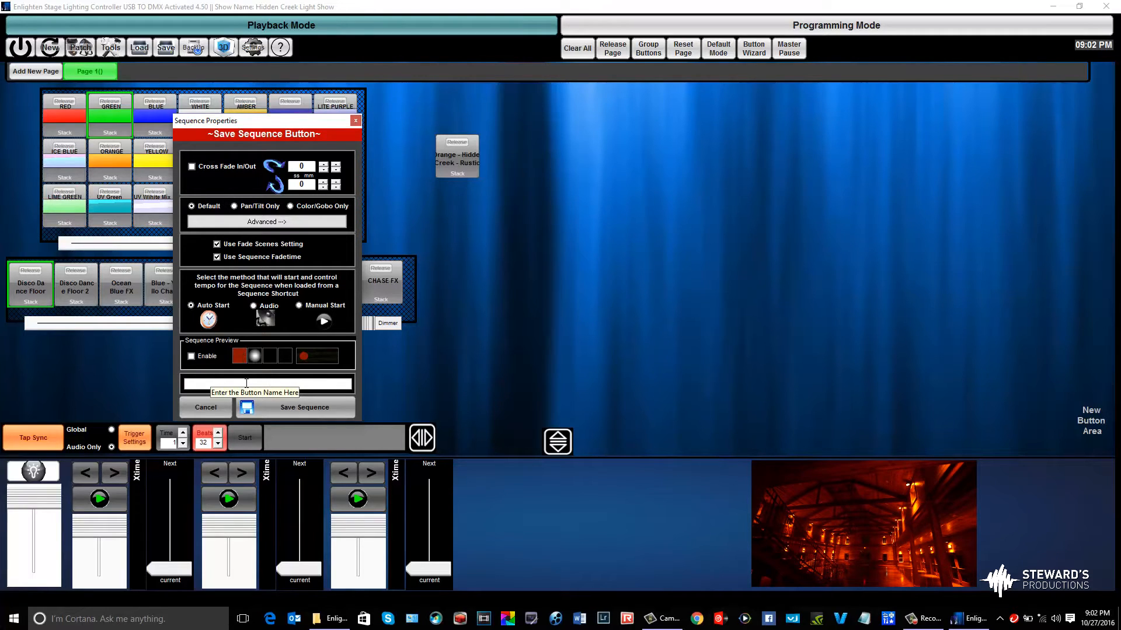
type("Halloween - H")
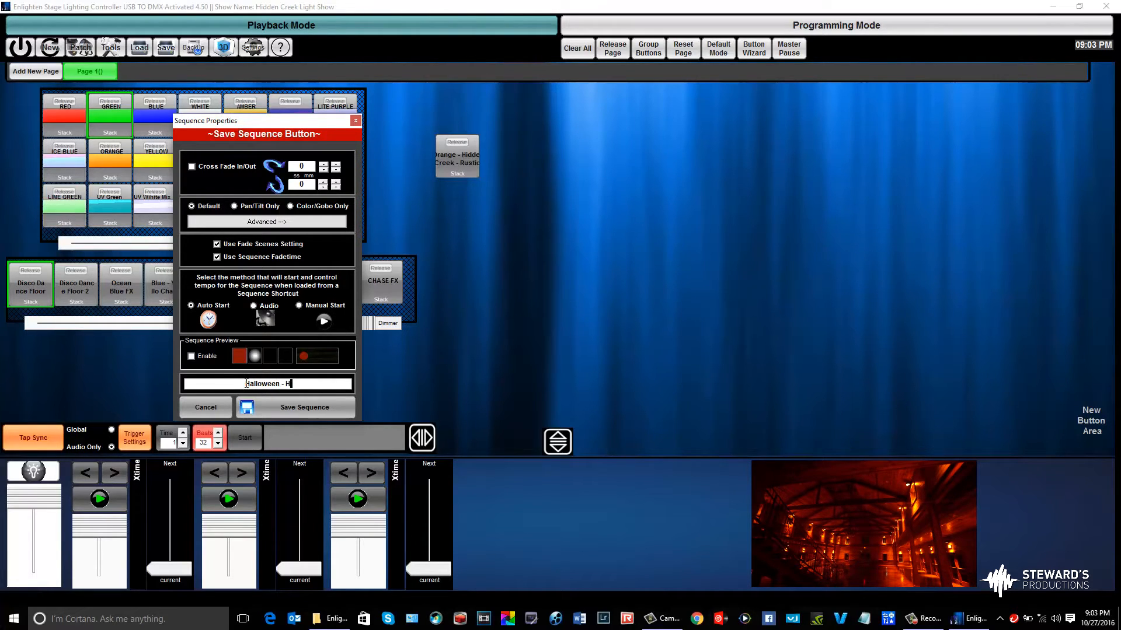
type("idden Scr")
key("BackSpace")
key("BackSpace")
key("BackSpace")
type("Creek")
left_click(303, 407)
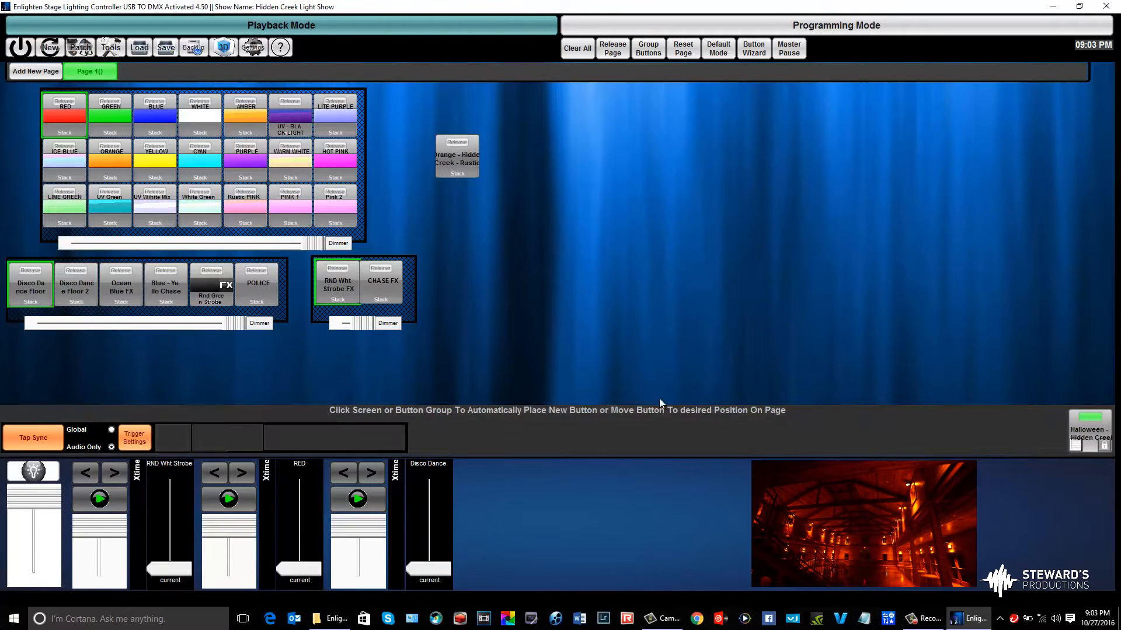
left_click_drag(1080, 425, 495, 135)
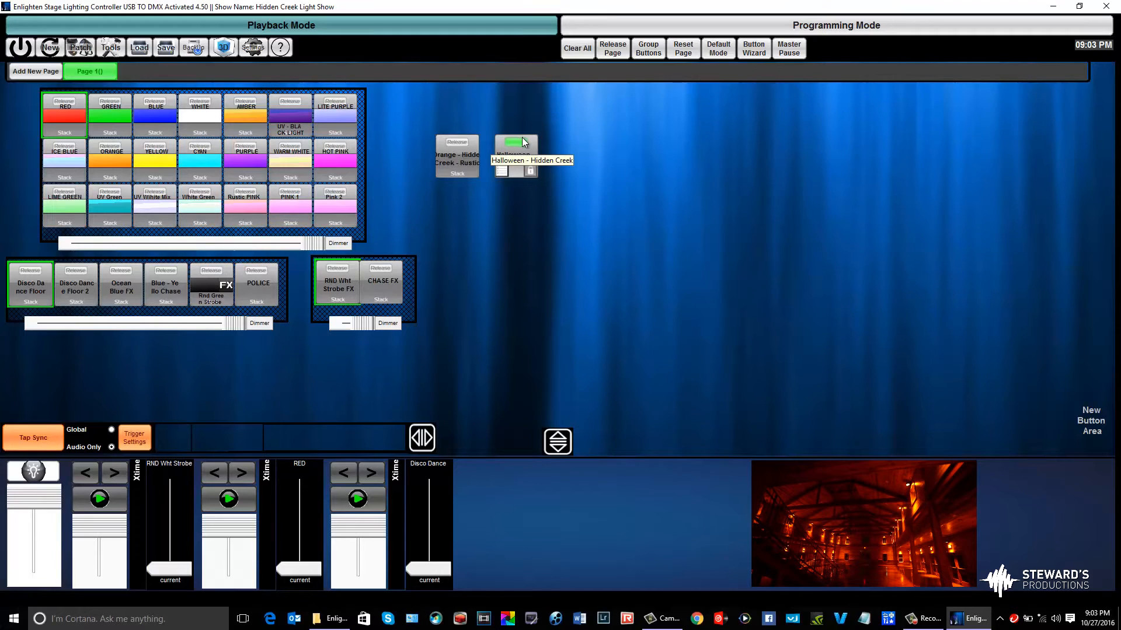
Clear all output, return to programming mode and initialize the 12P HEX Even group
left_click(572, 54)
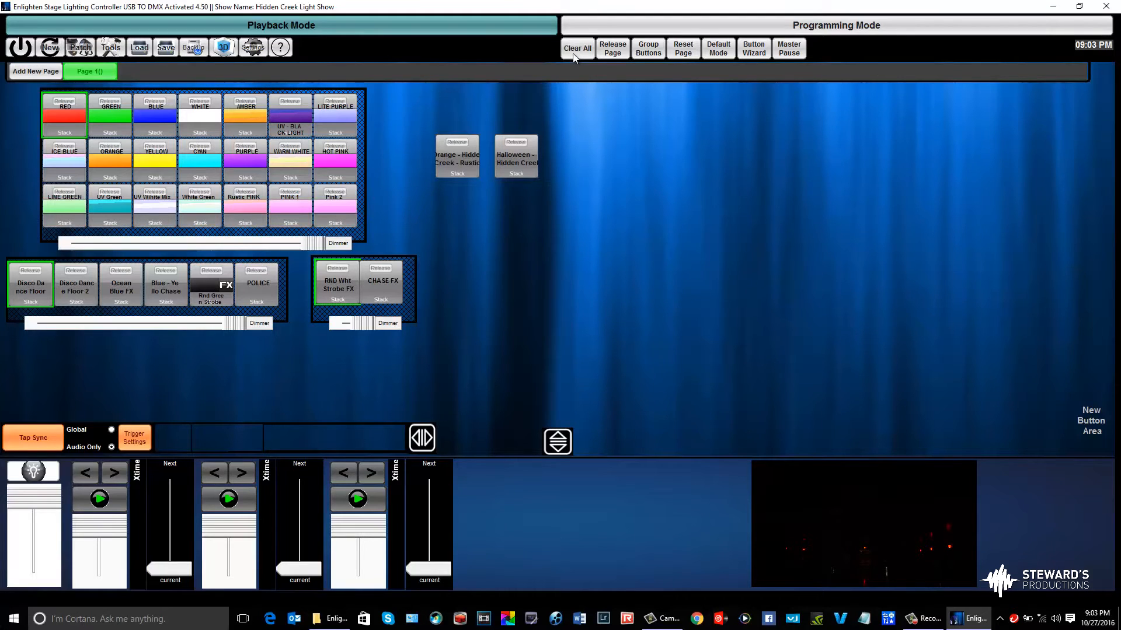
left_click(581, 22)
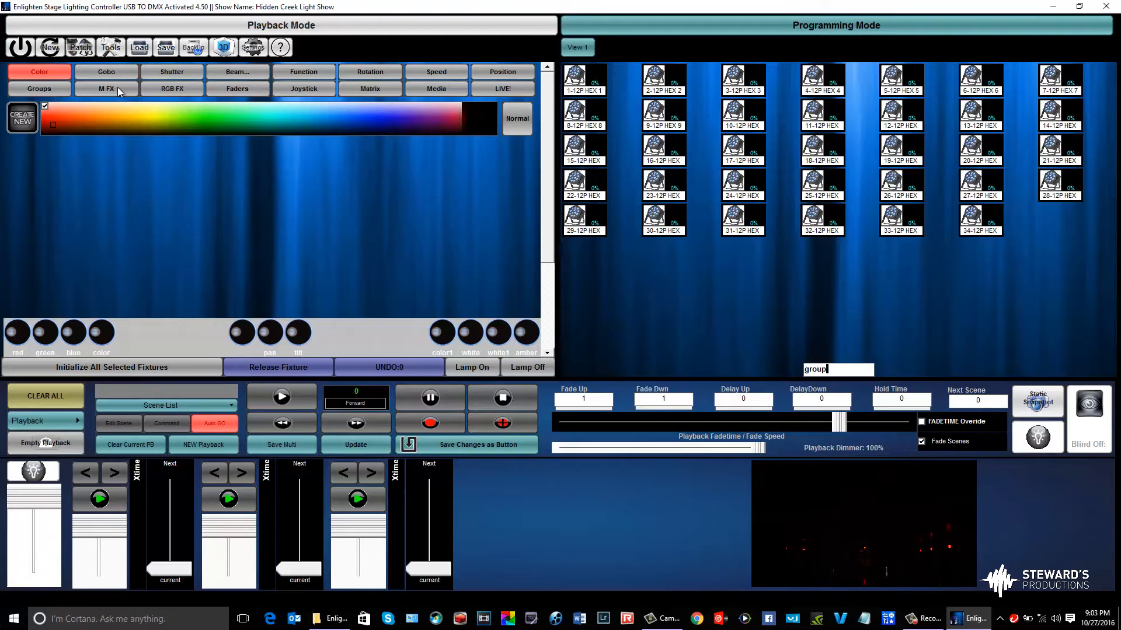
left_click(45, 90)
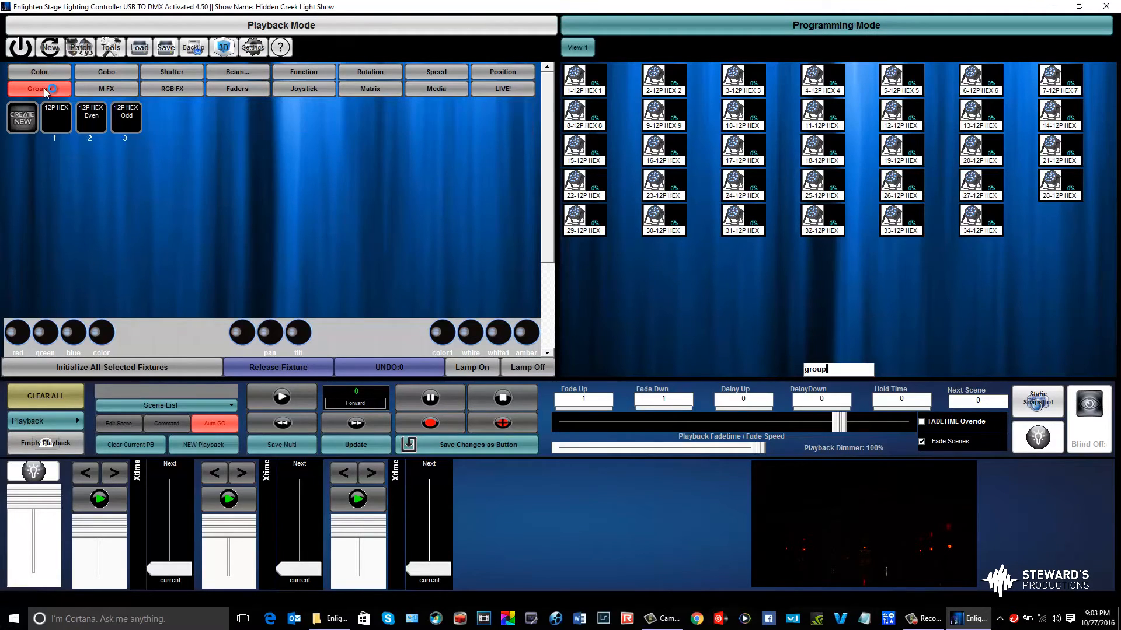
left_click(93, 122)
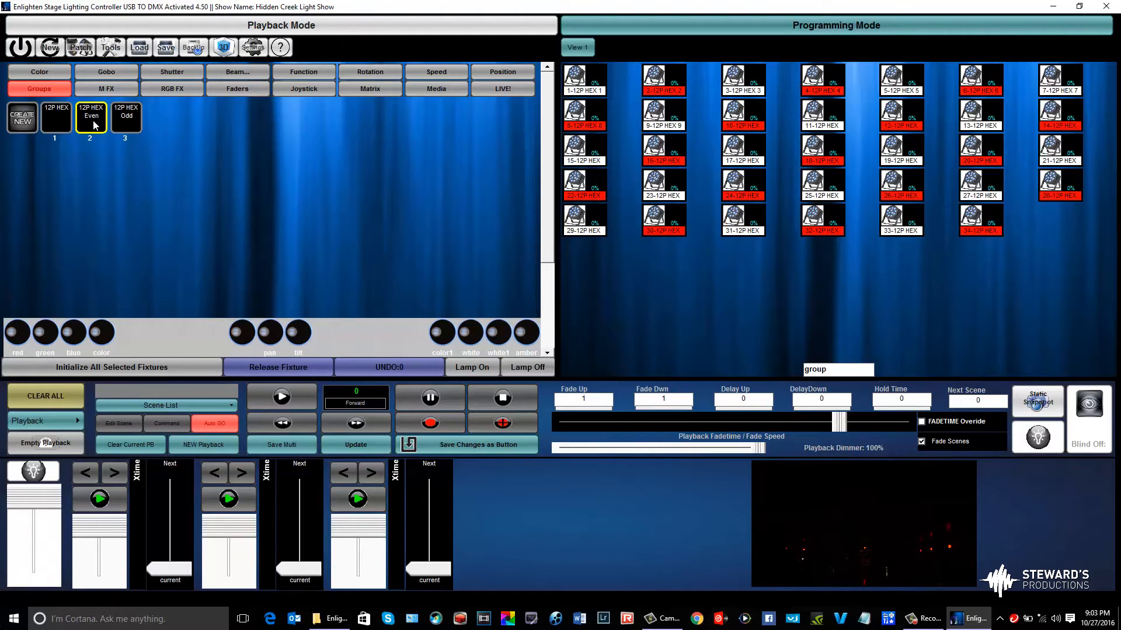
left_click(106, 367)
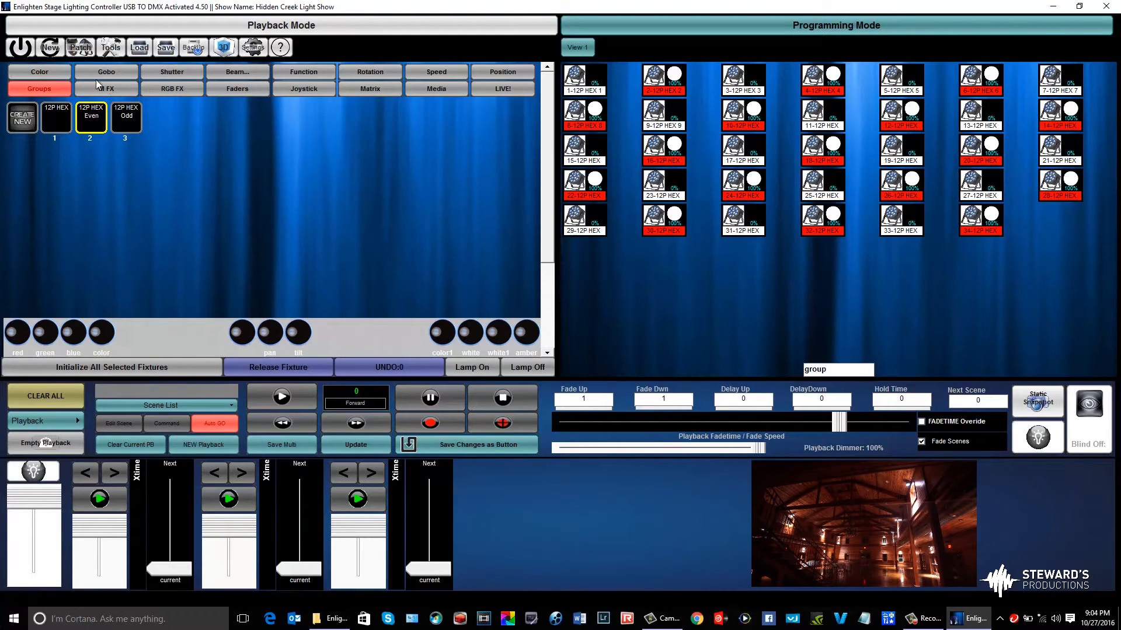
Set the color of the even fixtures to green on the color spectrum
left_click(57, 68)
left_click(196, 117)
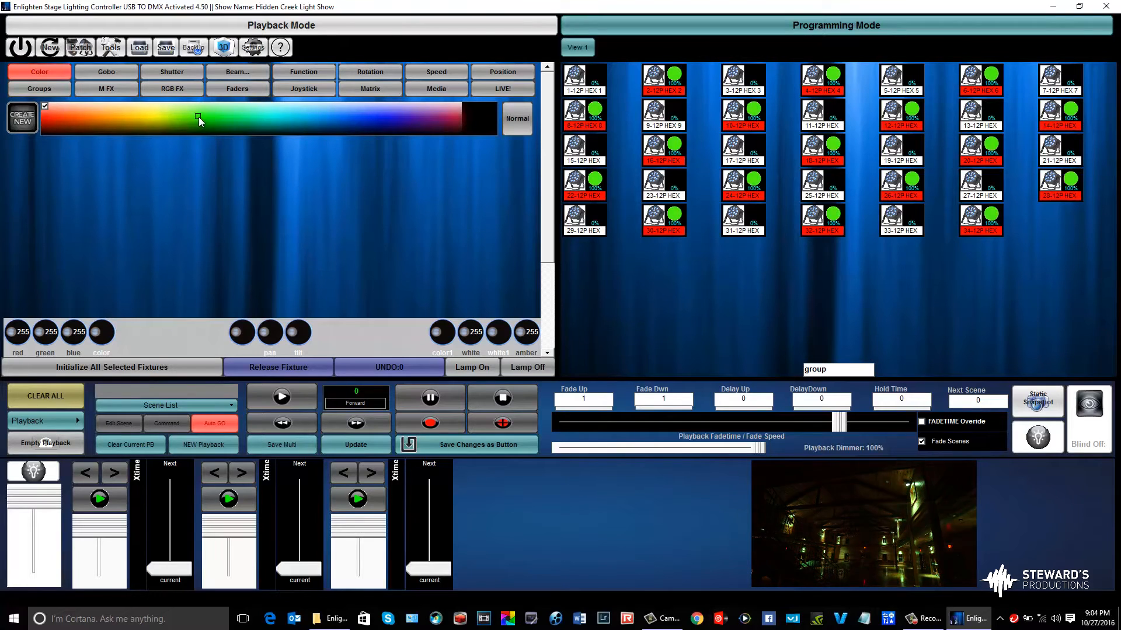
left_click(167, 110)
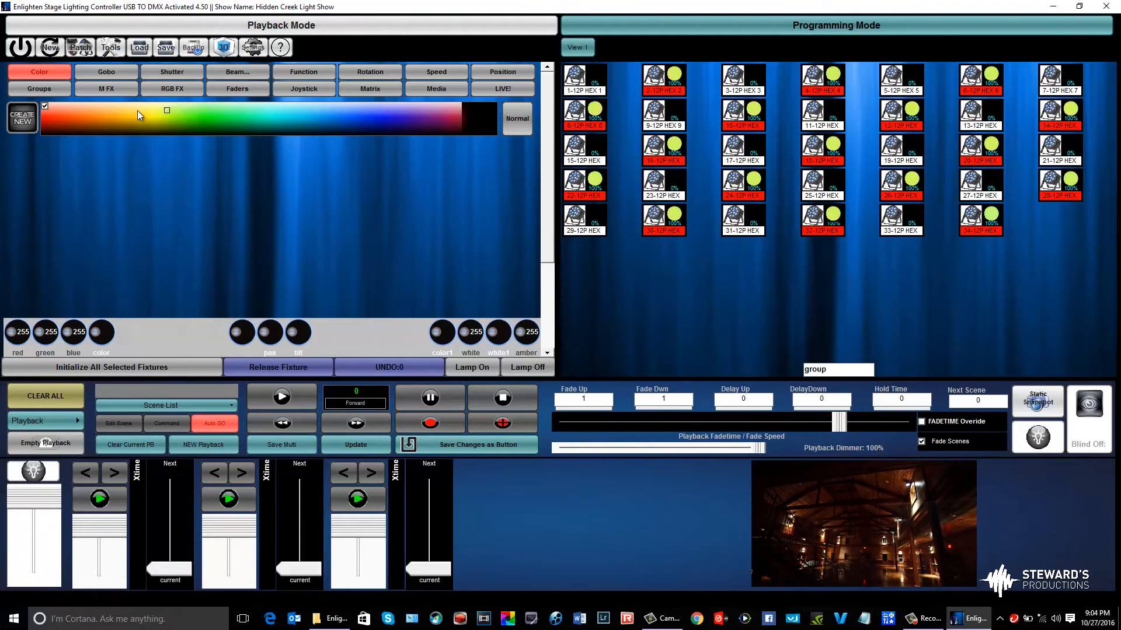
mouse_move(154, 112)
left_mouse_down()
mouse_move(173, 130)
mouse_move(223, 118)
left_mouse_up()
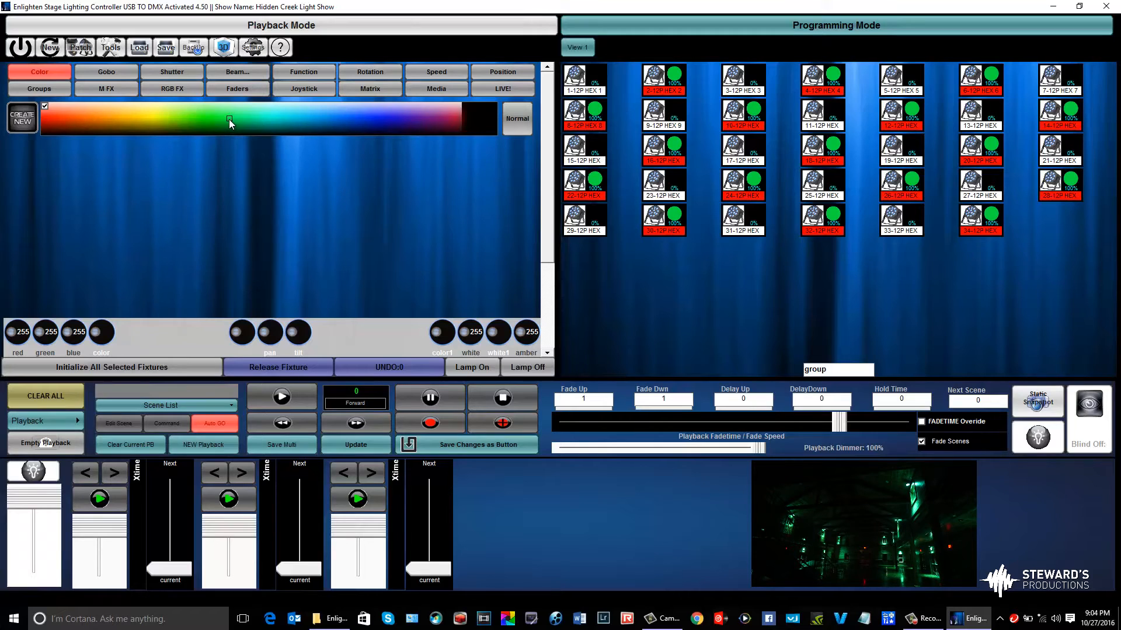
Initialize the 12P HEX Odd group and set its color to blue on the color spectrum
left_click(33, 91)
left_click(124, 124)
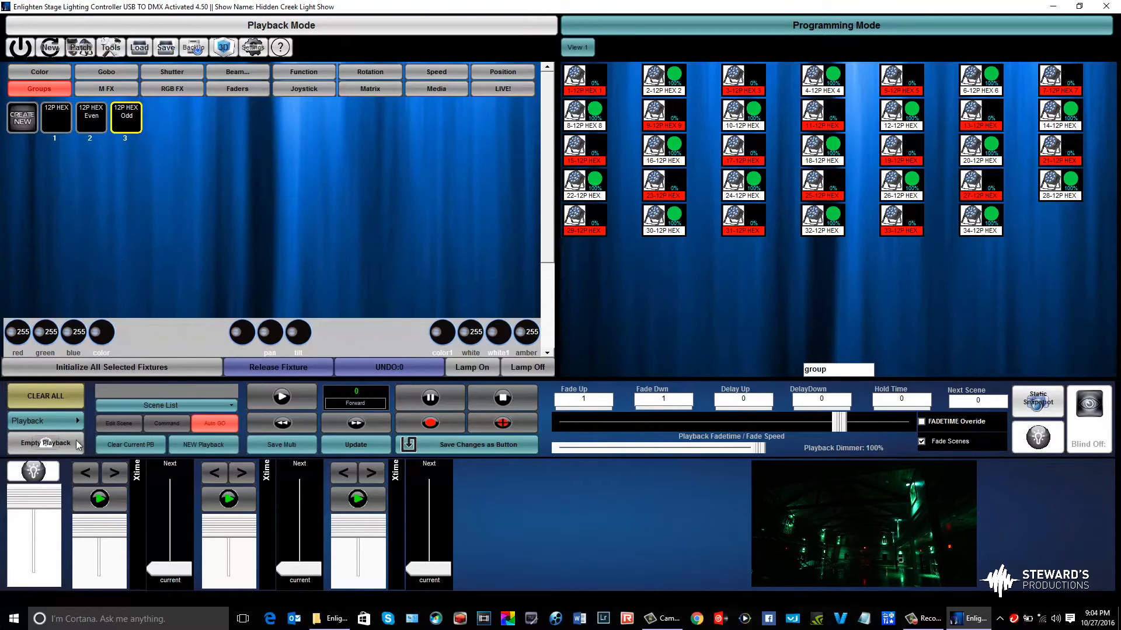
left_click(71, 368)
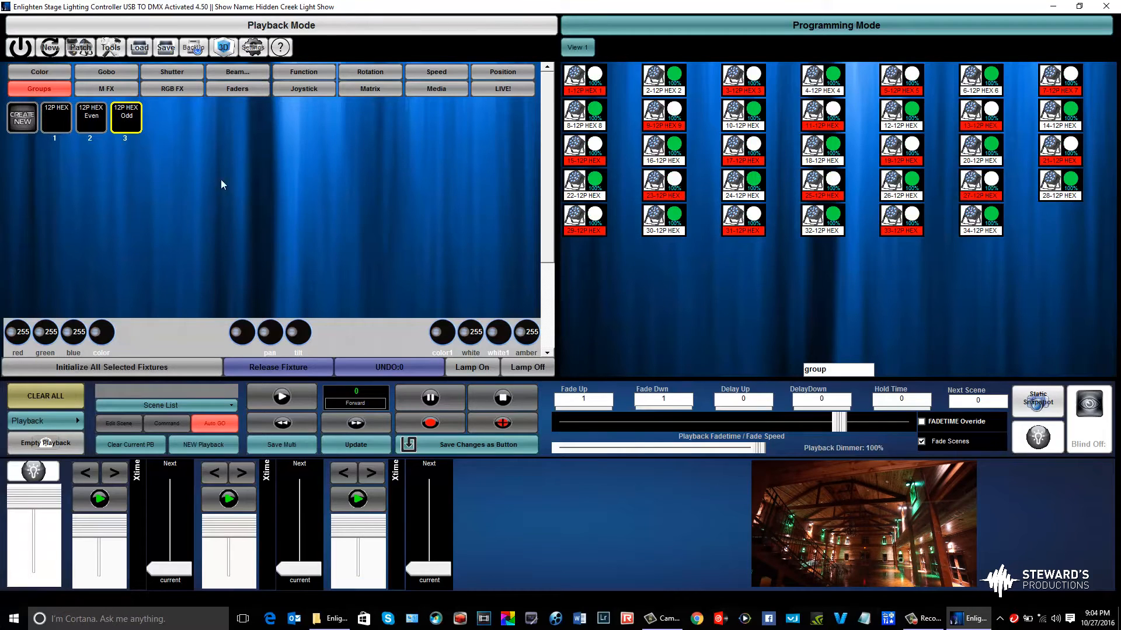
left_click(57, 73)
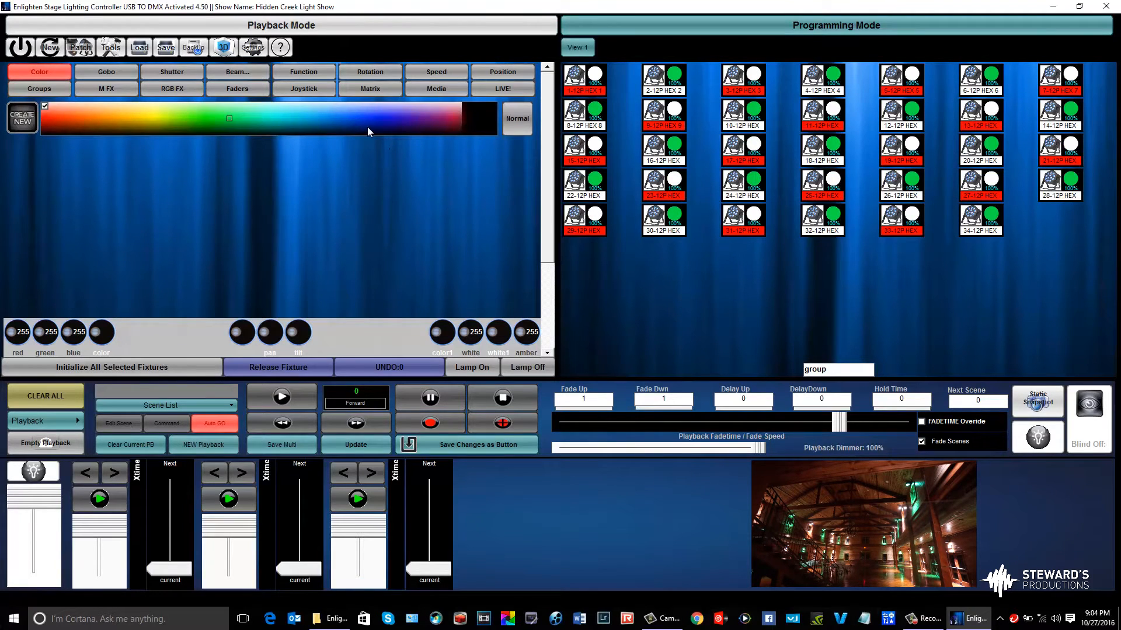
left_click_drag(228, 120, 371, 125)
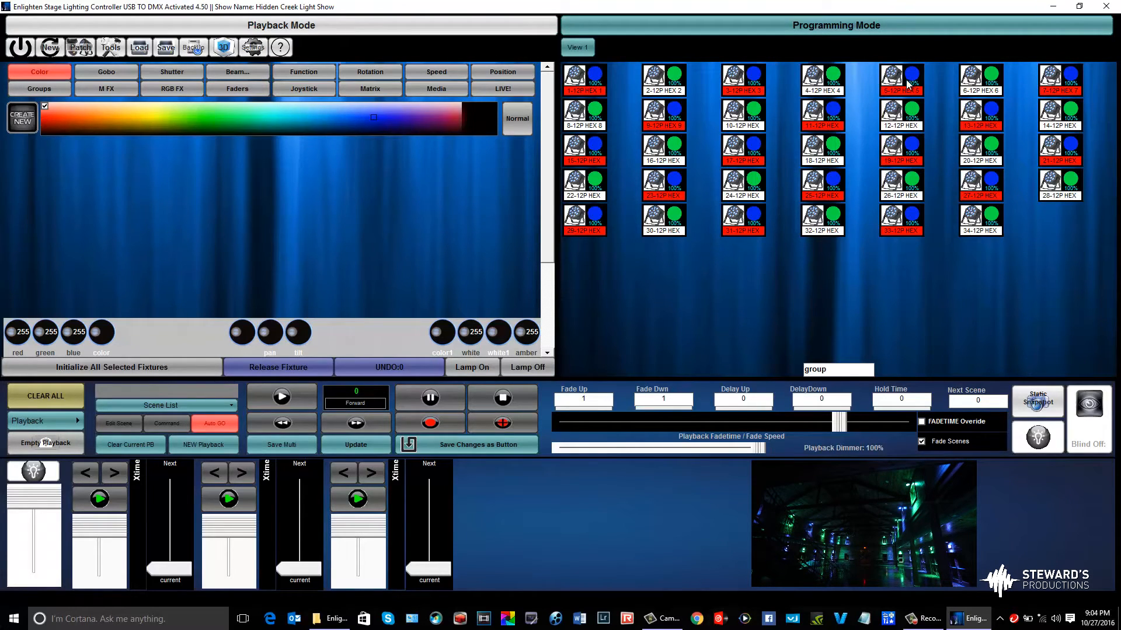
Deselect the odd group and check the colors assigned to individual odd and even 12P HEX fixtures
left_click(818, 251)
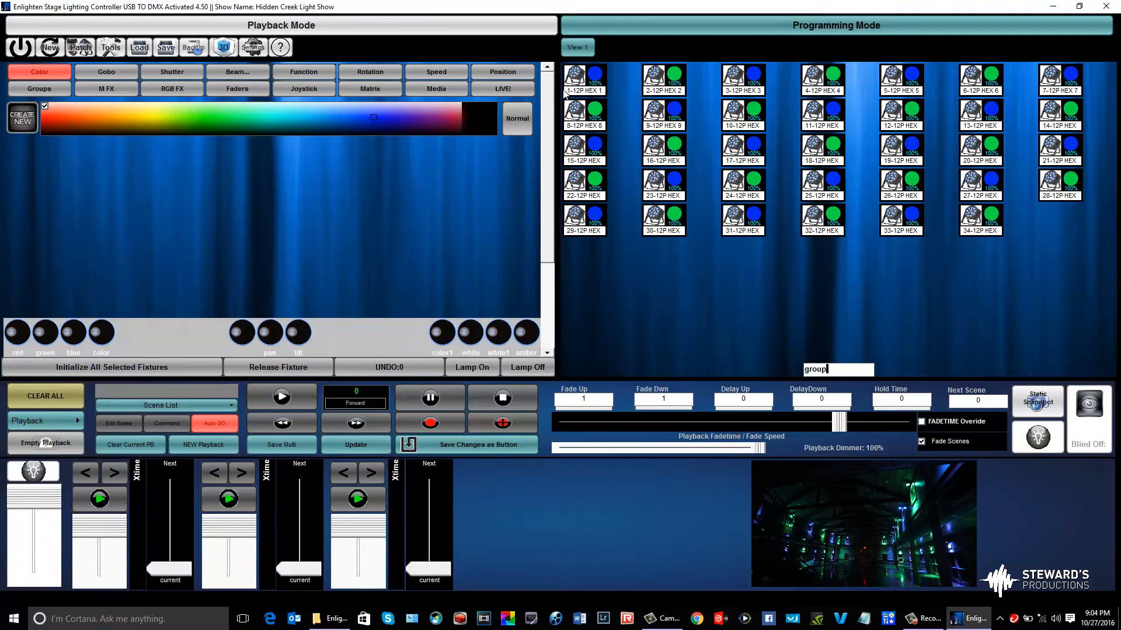
left_click(586, 71)
left_click(659, 82)
left_click(739, 77)
left_click(590, 79)
left_click(593, 82)
left_click(841, 78)
left_click(963, 82)
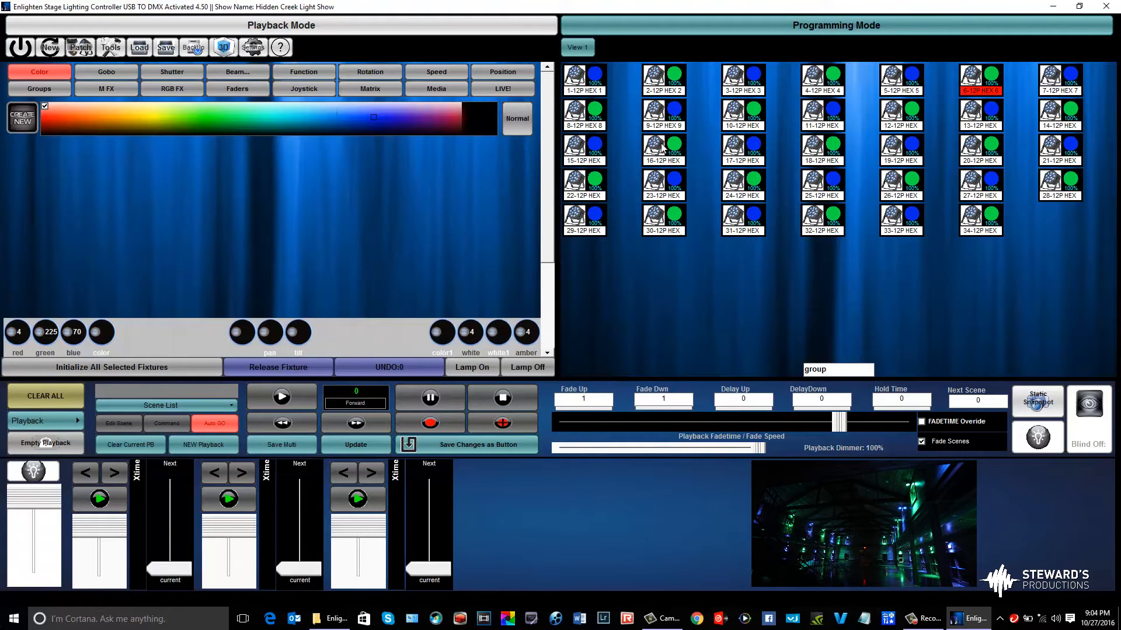
left_click(657, 293)
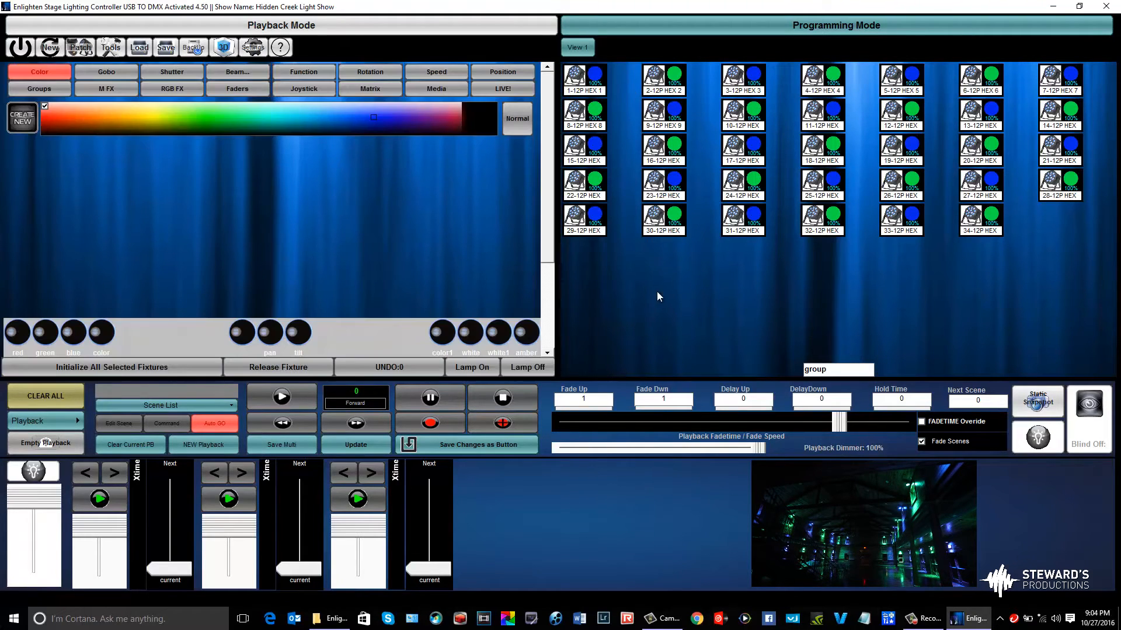
Save the green and blue look as a sequence button named "Green and Blue Test" and place it beside the Halloween button
left_click(463, 446)
left_click(282, 384)
type("Green and")
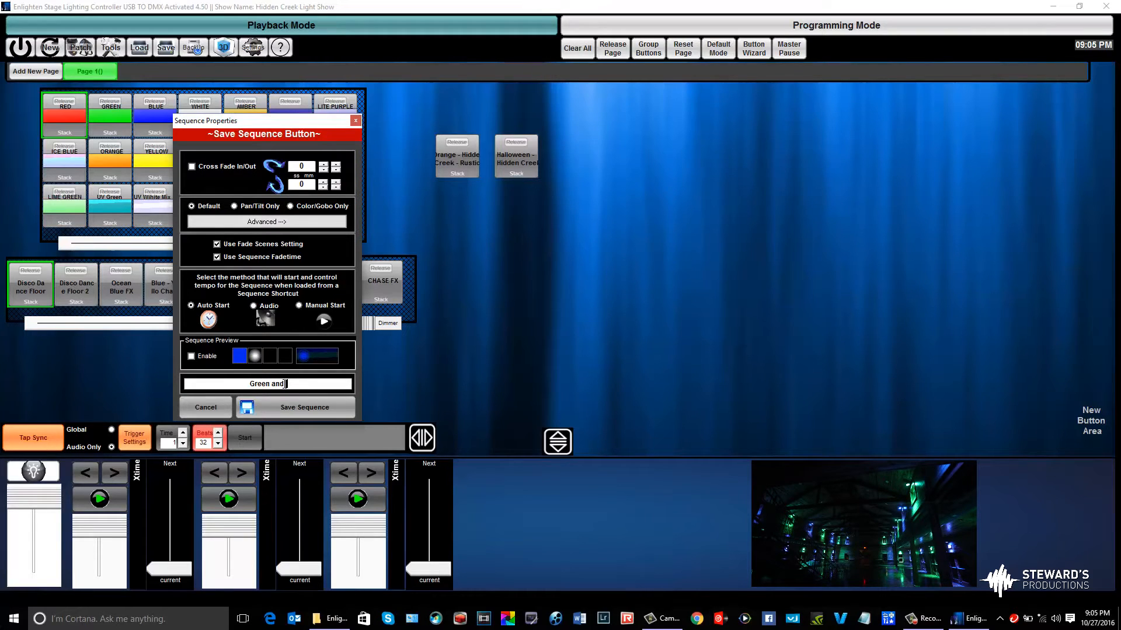
type(" Blue Test")
left_click(278, 408)
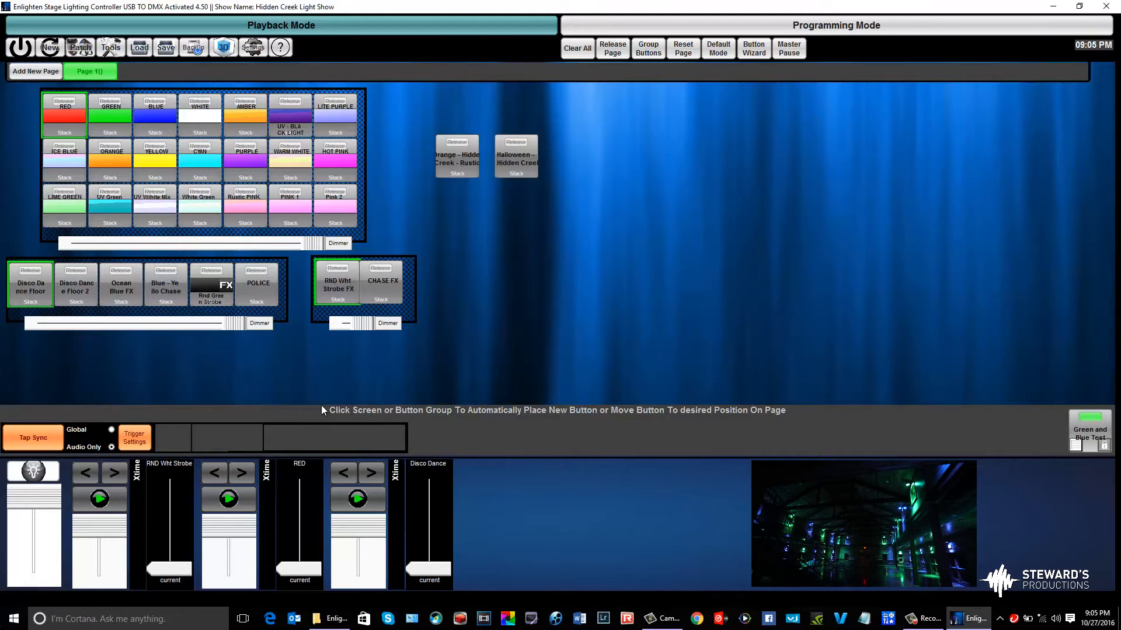
left_click_drag(1073, 430, 545, 135)
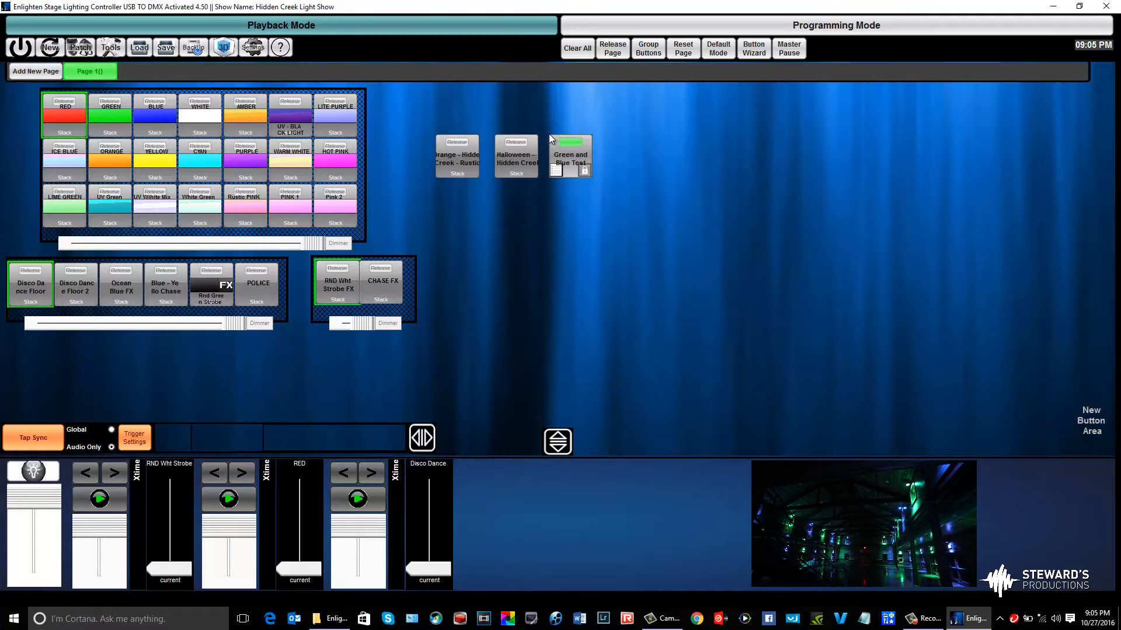
Clear all output and test playback by switching between the Green and Blue Test and Halloween looks
left_click(576, 51)
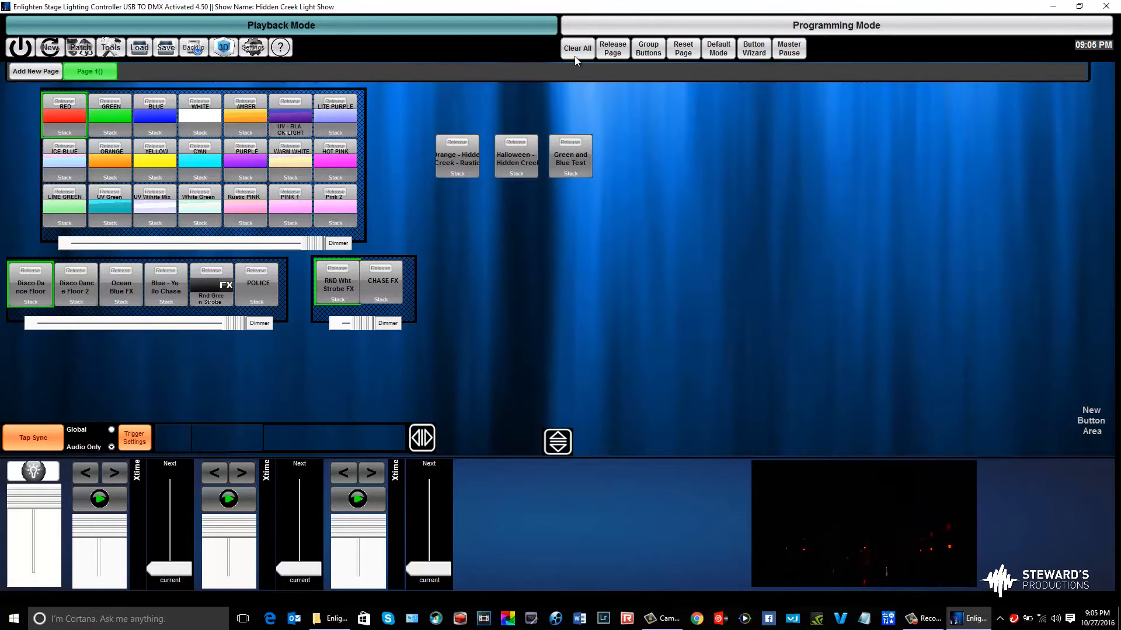
left_click(565, 157)
left_click(513, 146)
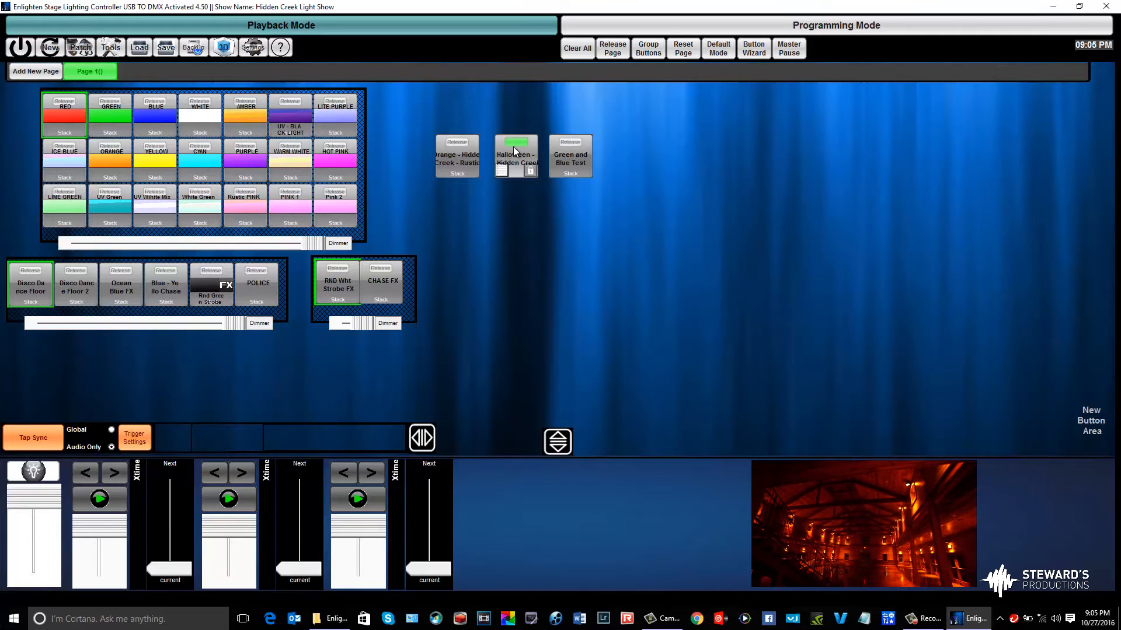
left_click(581, 148)
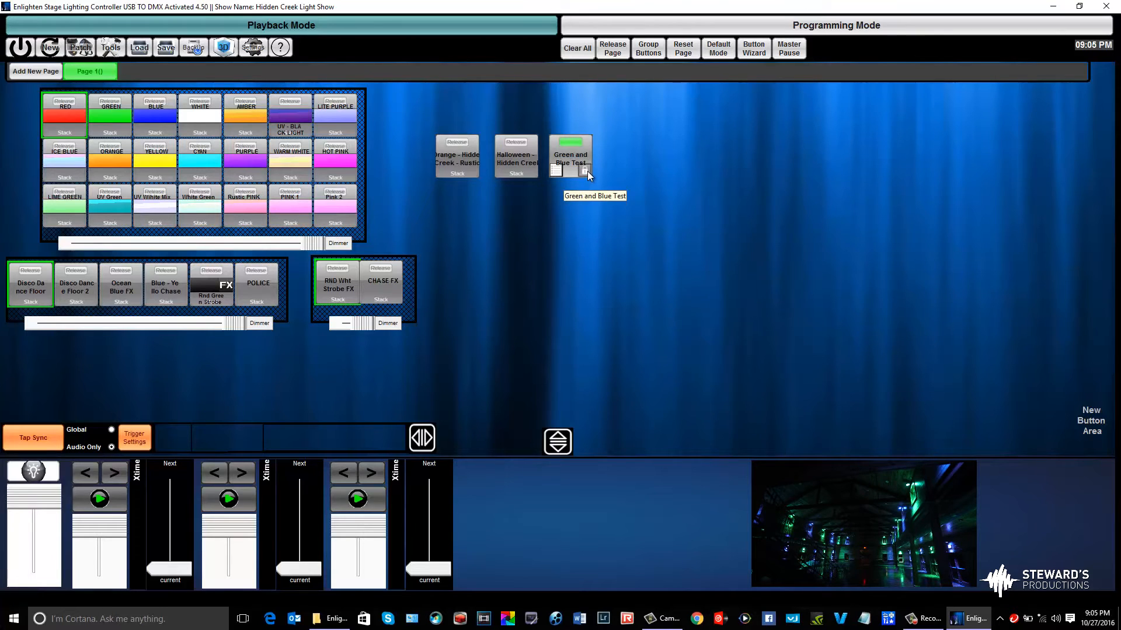
Test locking the Green and Blue Test button against release, unlock and release it, and play the Halloween look
left_click(587, 170)
left_click(563, 155)
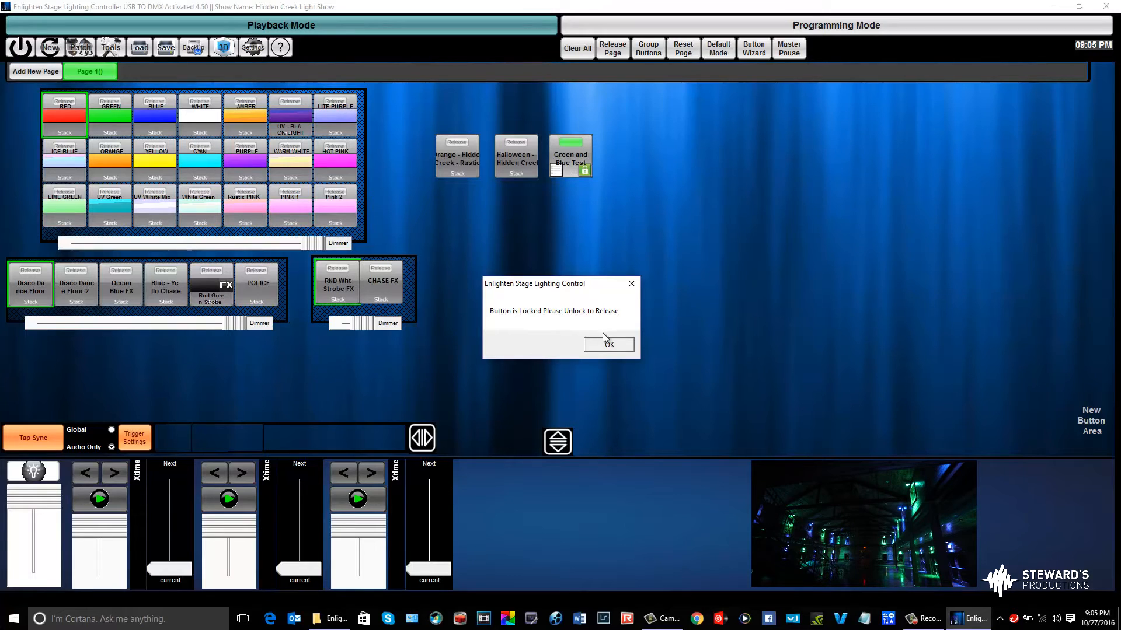
left_click(625, 345)
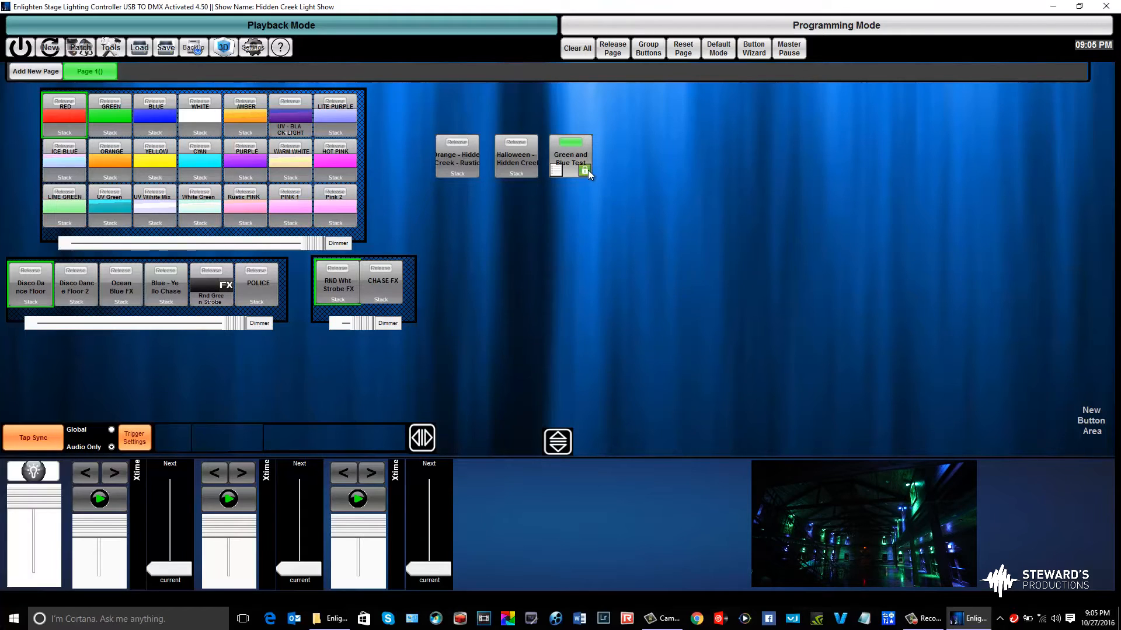
left_click(577, 155)
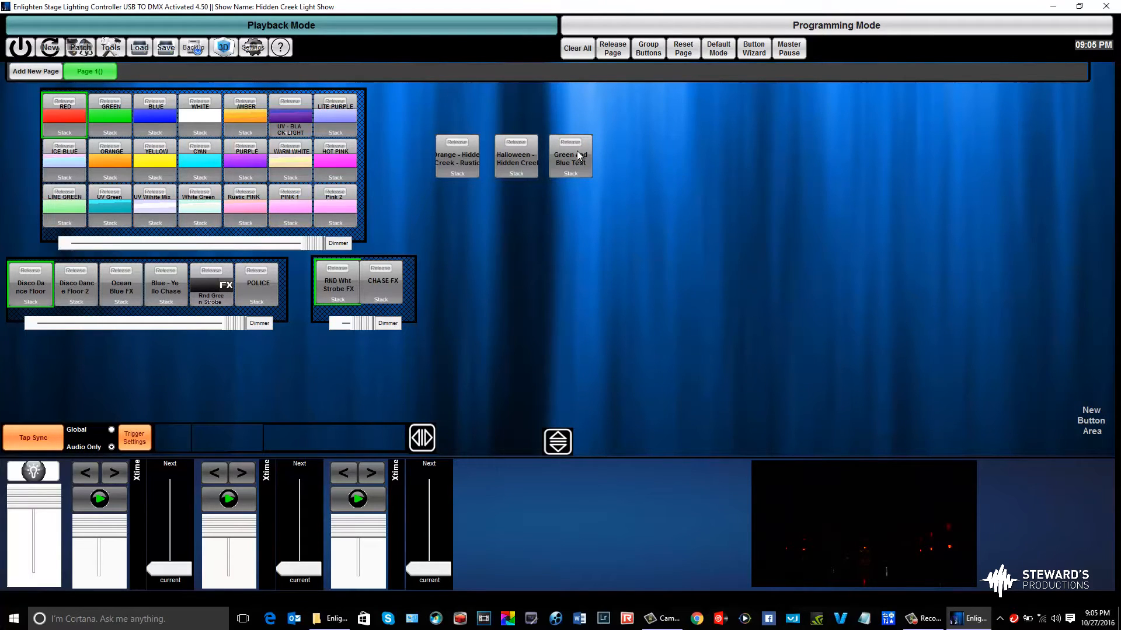
left_click(528, 153)
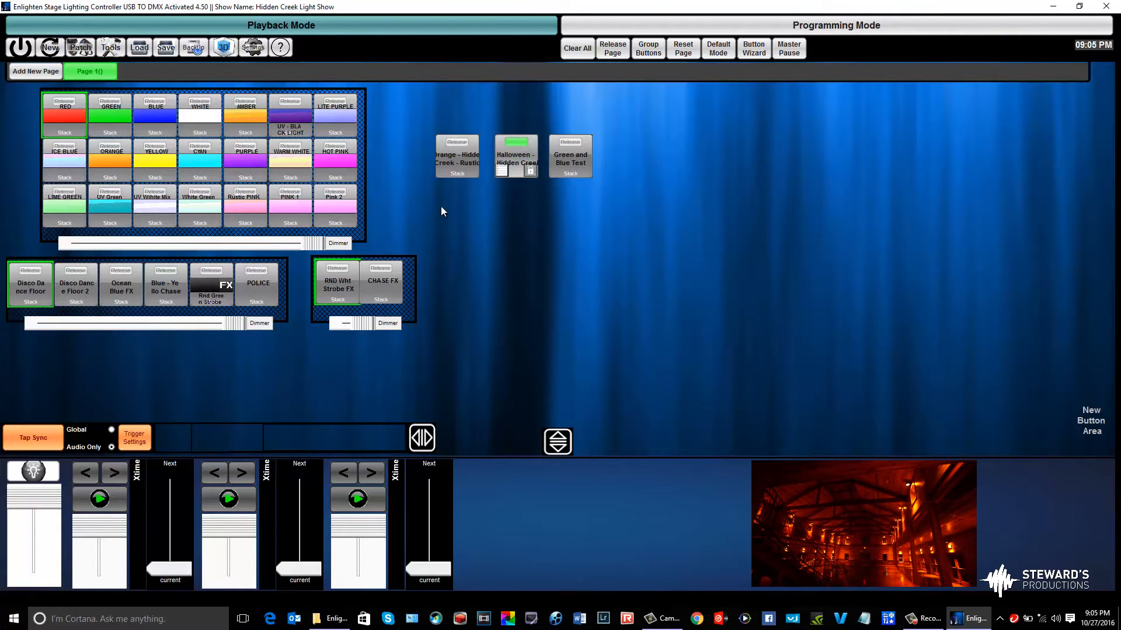
Clear all output and delete the Green and Blue Test button from the page
left_click(584, 50)
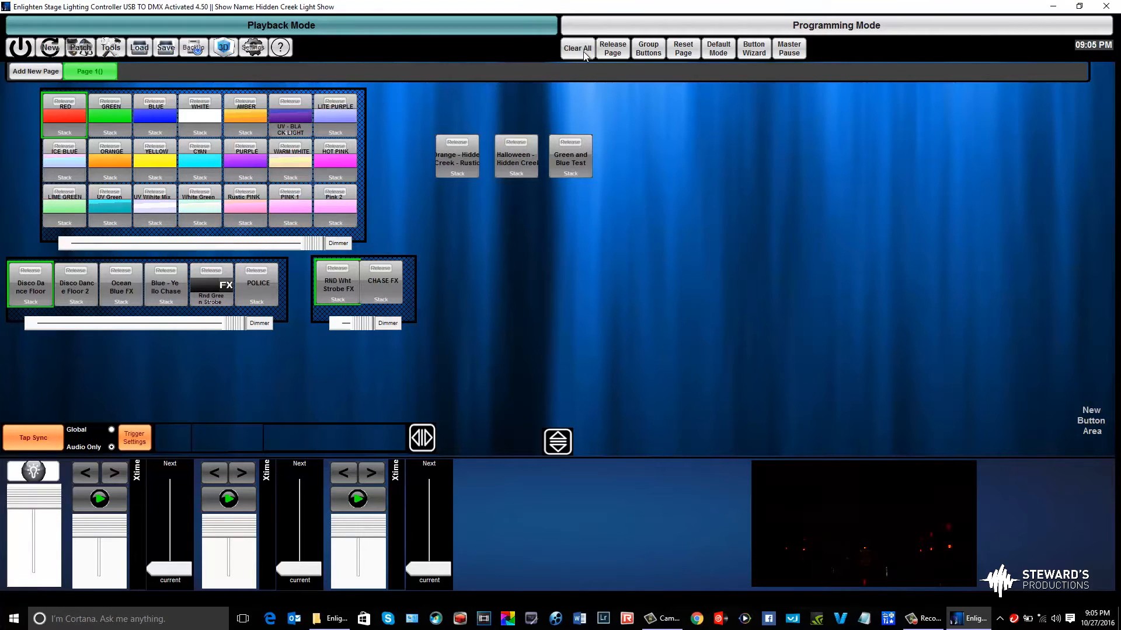
right_click(575, 158)
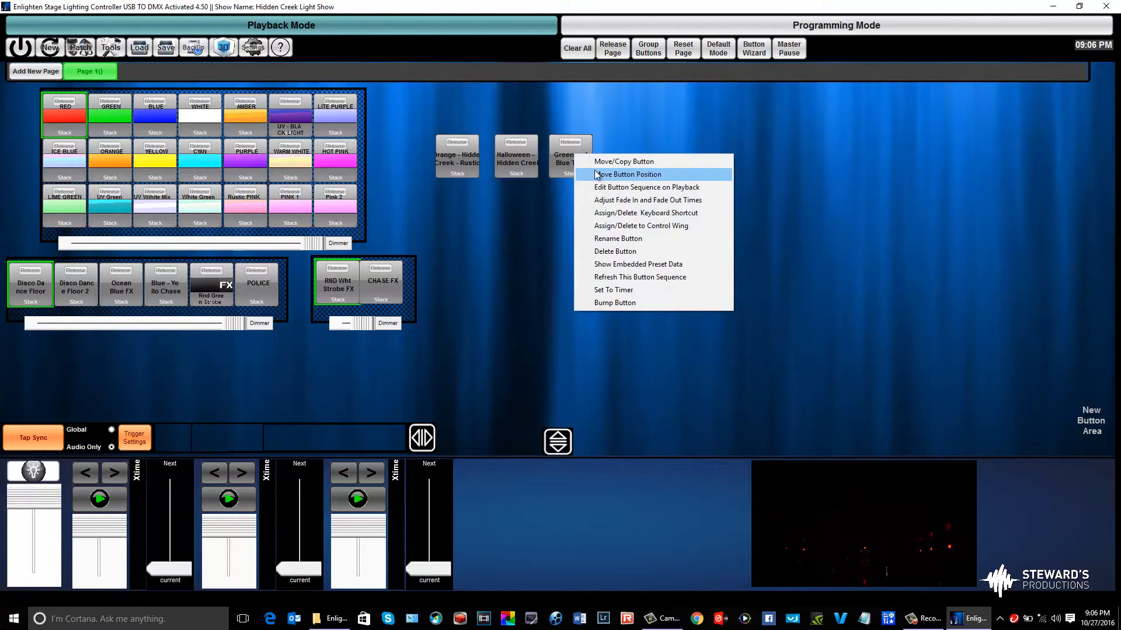
left_click(650, 251)
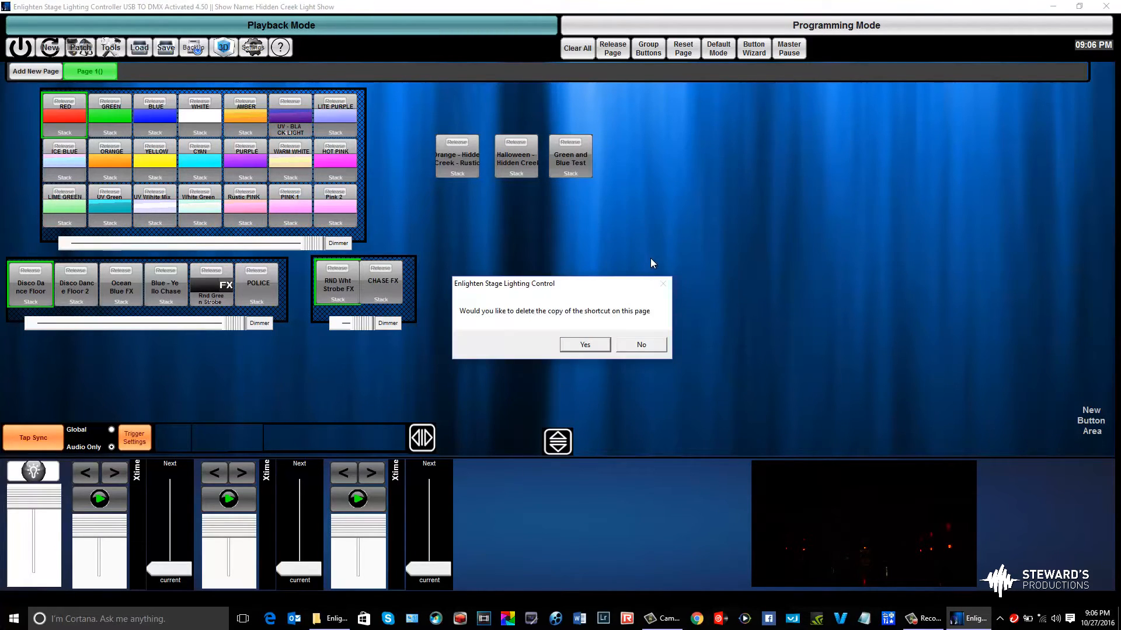
left_click(570, 349)
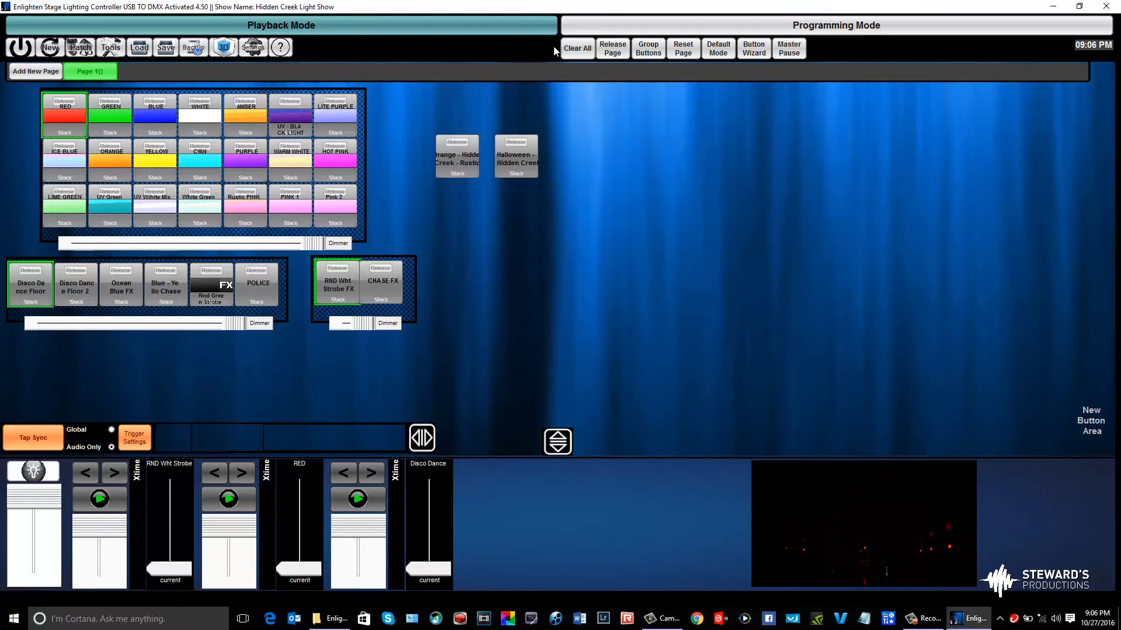
Clear the output, return to programming mode, and select and initialize only fixtures 23 and 30
left_click(577, 50)
left_click(621, 23)
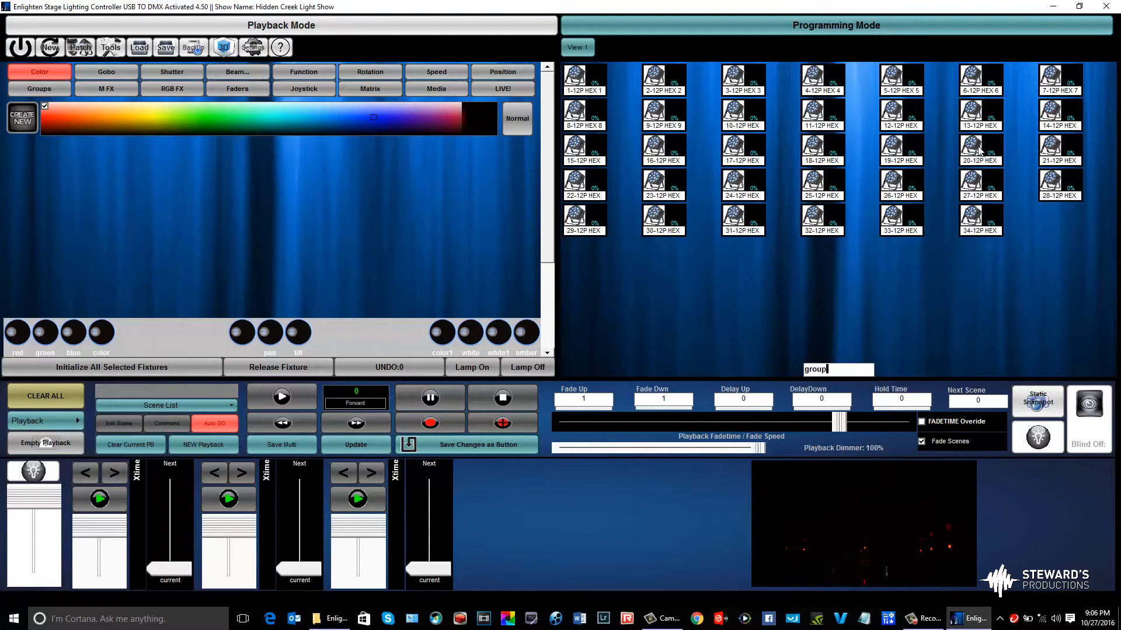
left_click(911, 117)
left_click(598, 153)
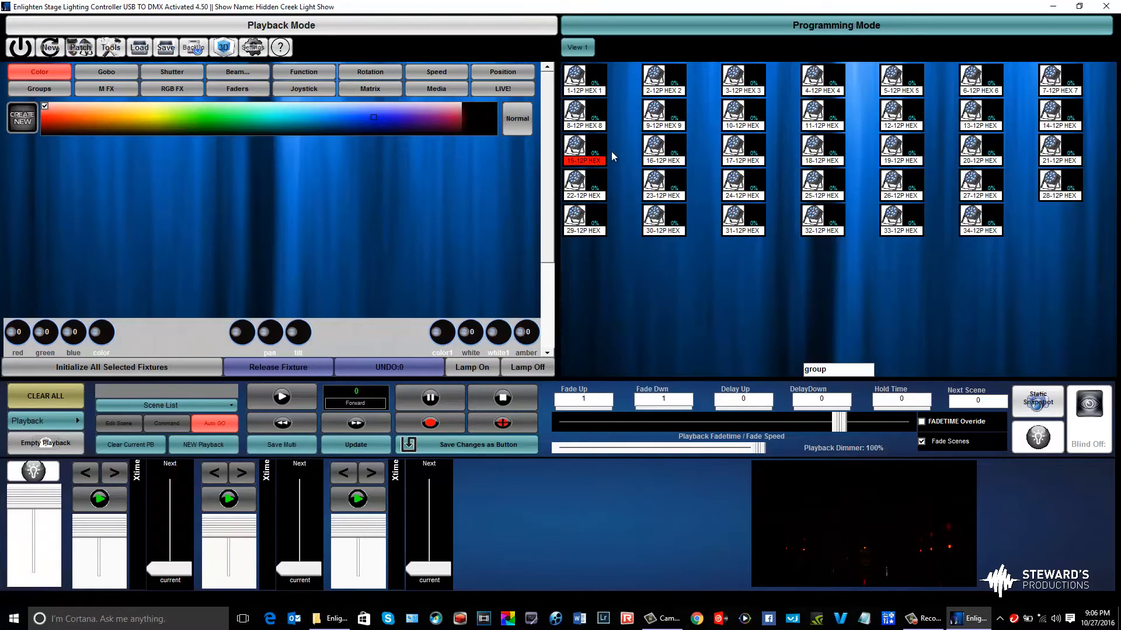
left_click_drag(695, 261, 685, 176)
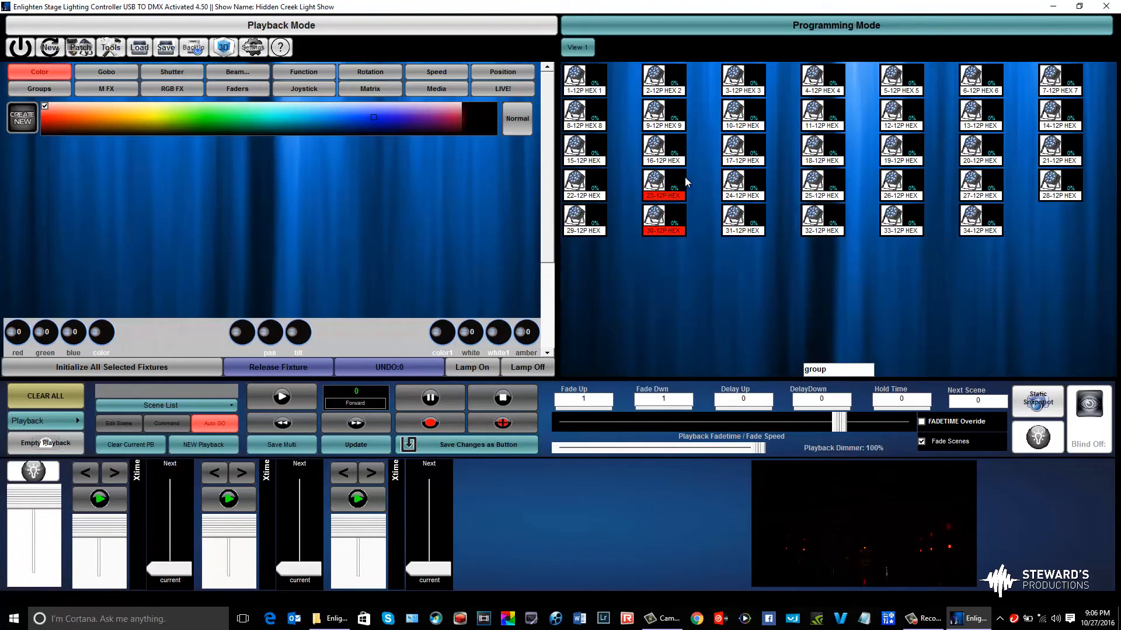
left_click(159, 366)
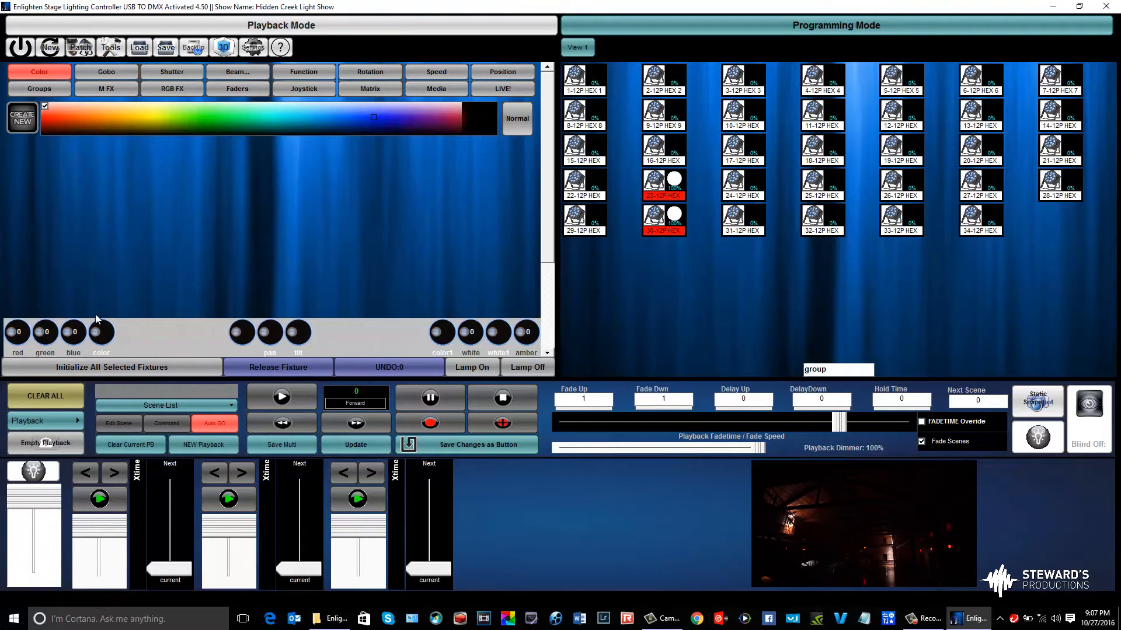
Set the color of fixtures 23 and 30 to light blue on the color spectrum
left_click(109, 87)
left_click(37, 87)
left_click(90, 75)
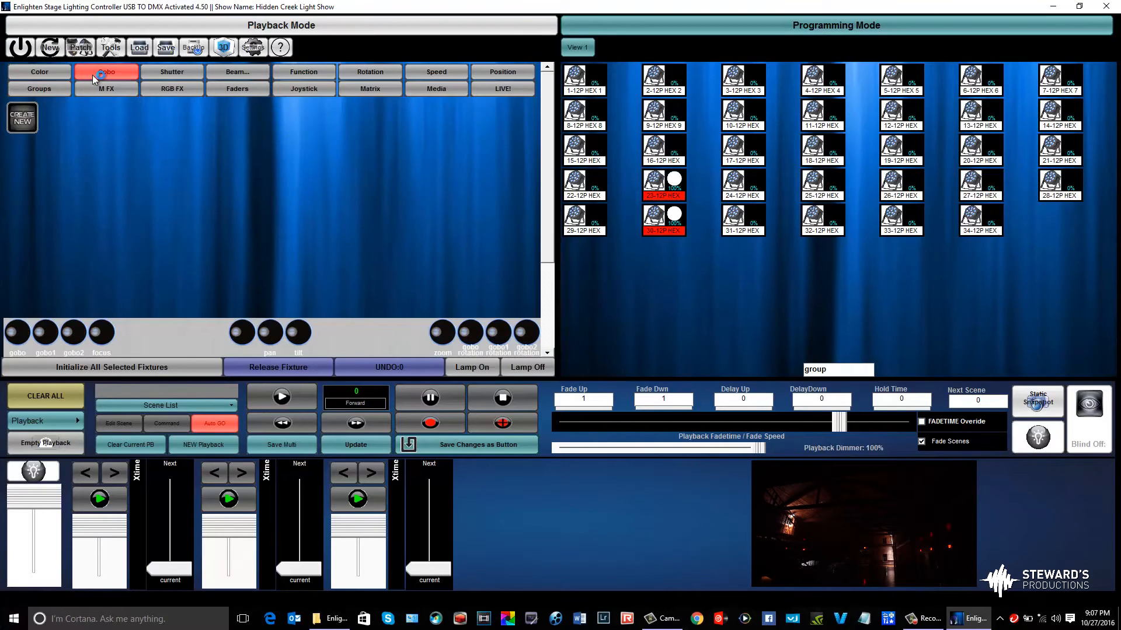
left_click(23, 74)
left_click(297, 112)
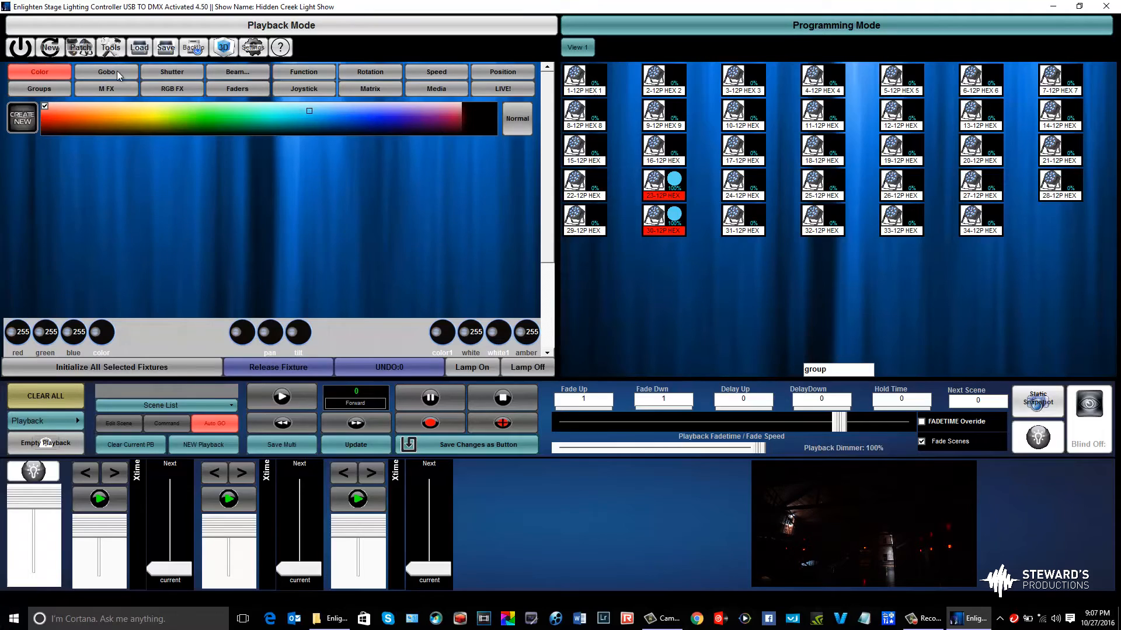
Turn off the red, green, blue, white and amber channels of the selected fixtures, and set green and blue to full
left_click(242, 89)
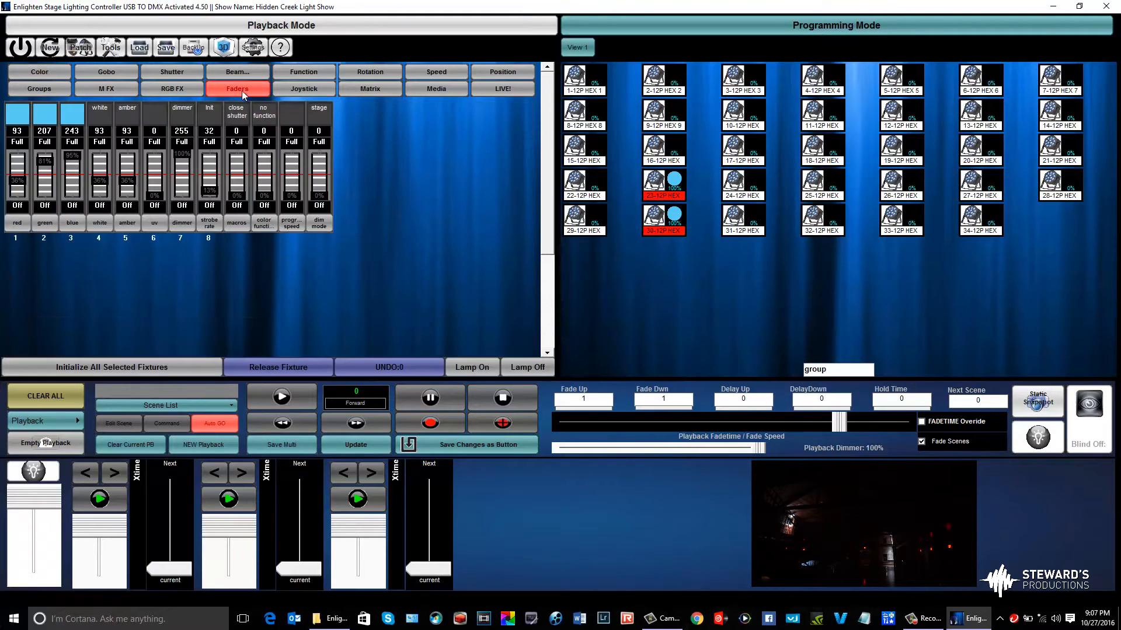
left_click(24, 208)
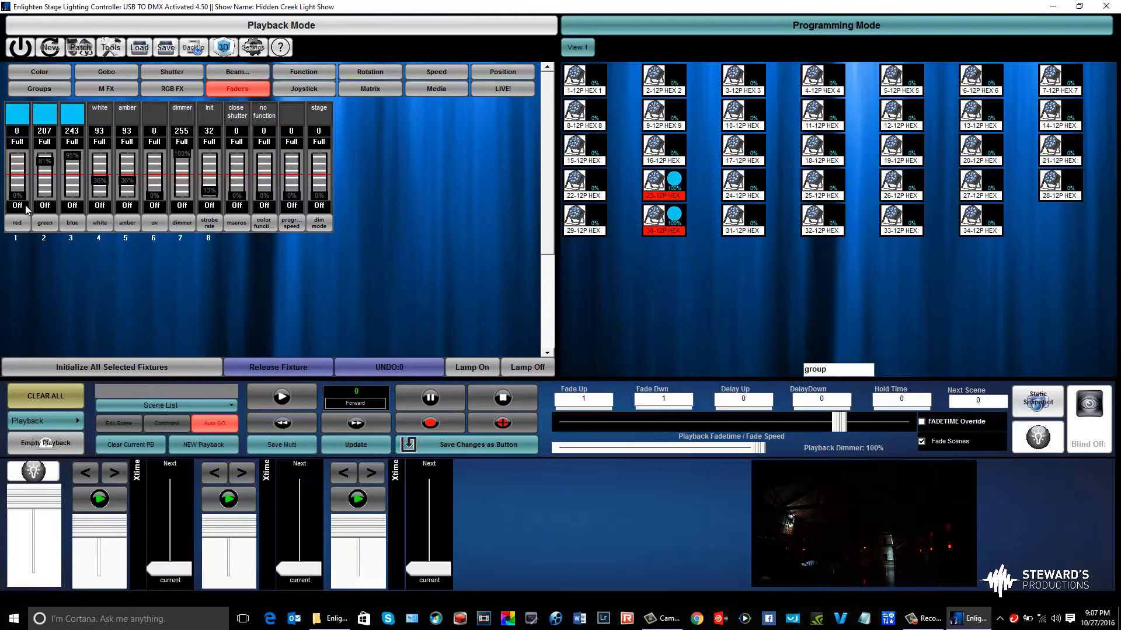
left_click(45, 206)
left_click(72, 206)
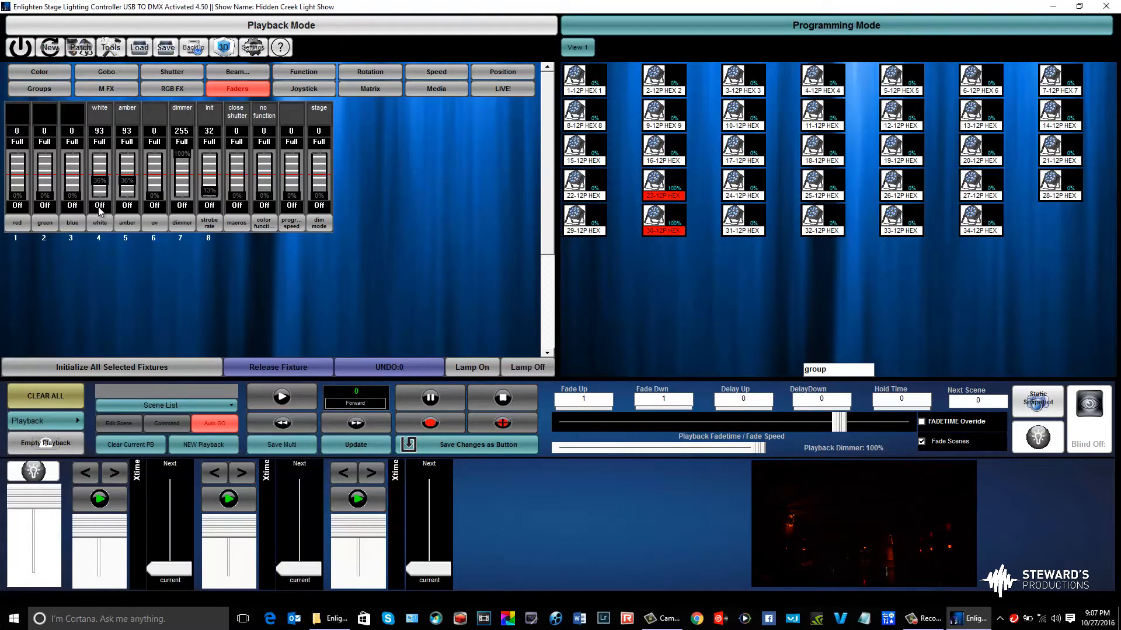
left_click(98, 206)
left_click(126, 207)
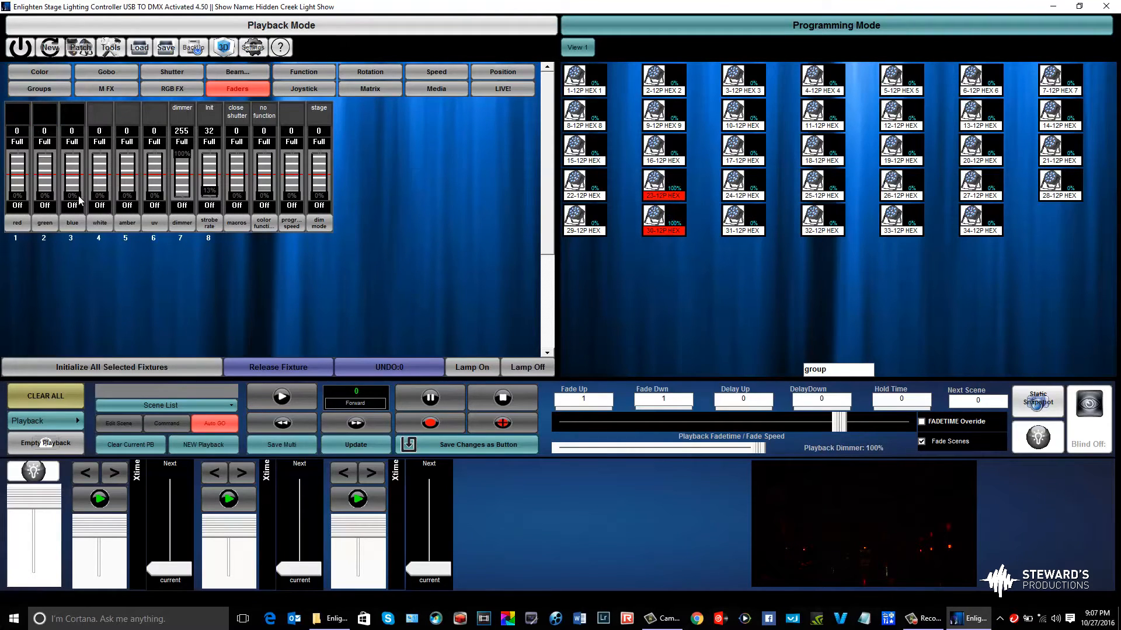
left_click(45, 143)
left_click(72, 144)
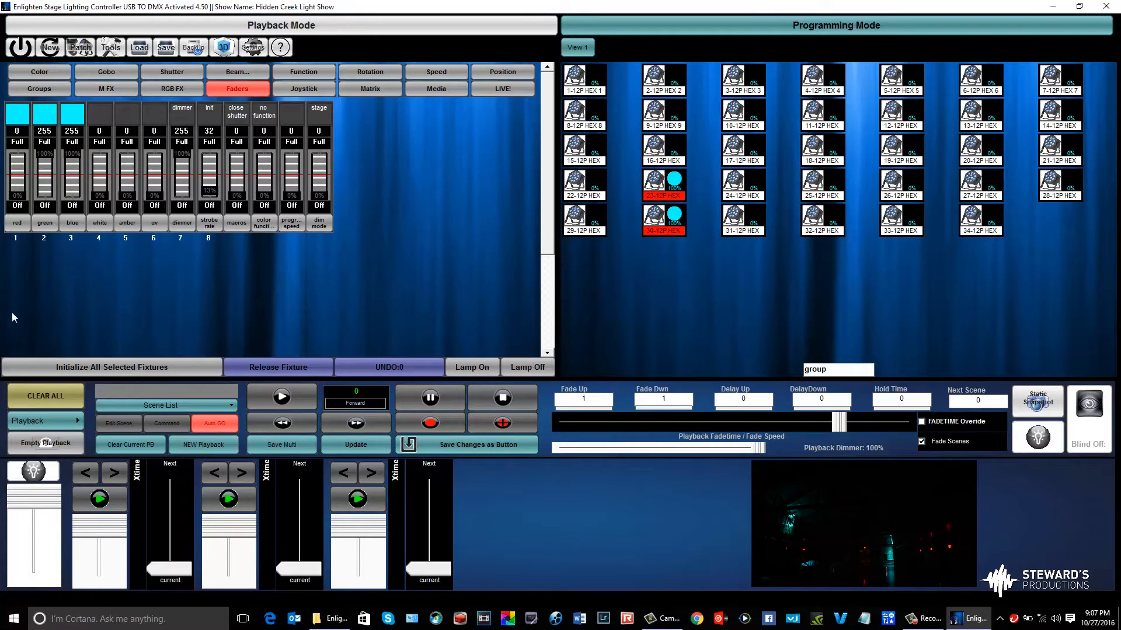
Save the cyan look as a sequence button named "1st dance 10-27-2016" and place it on the page below the Halloween button
left_click(481, 444)
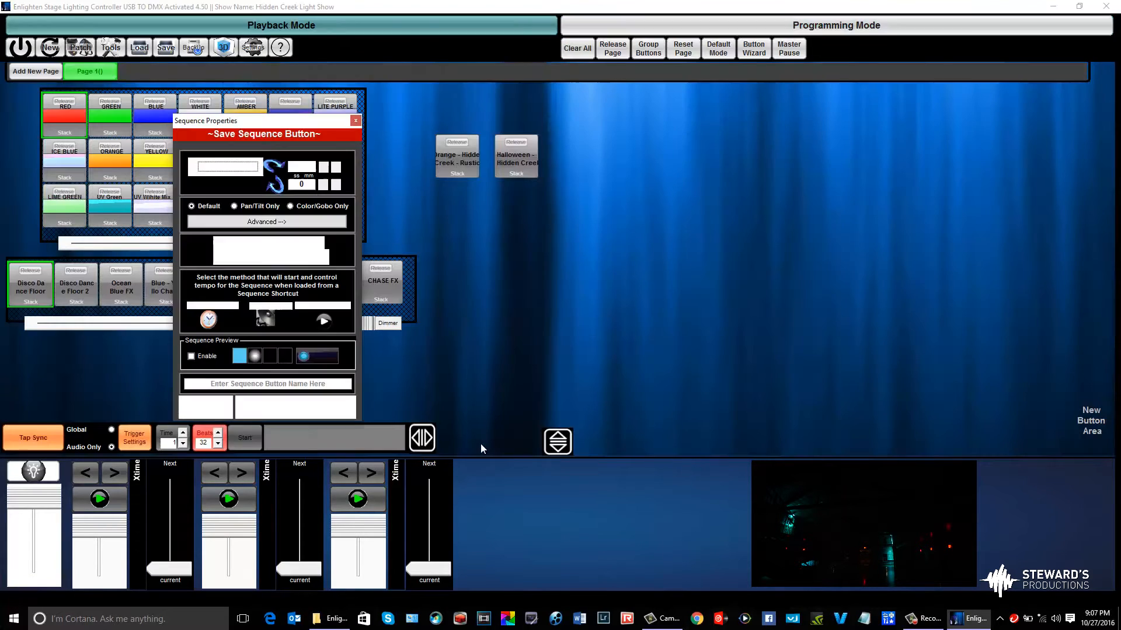
left_click(227, 381)
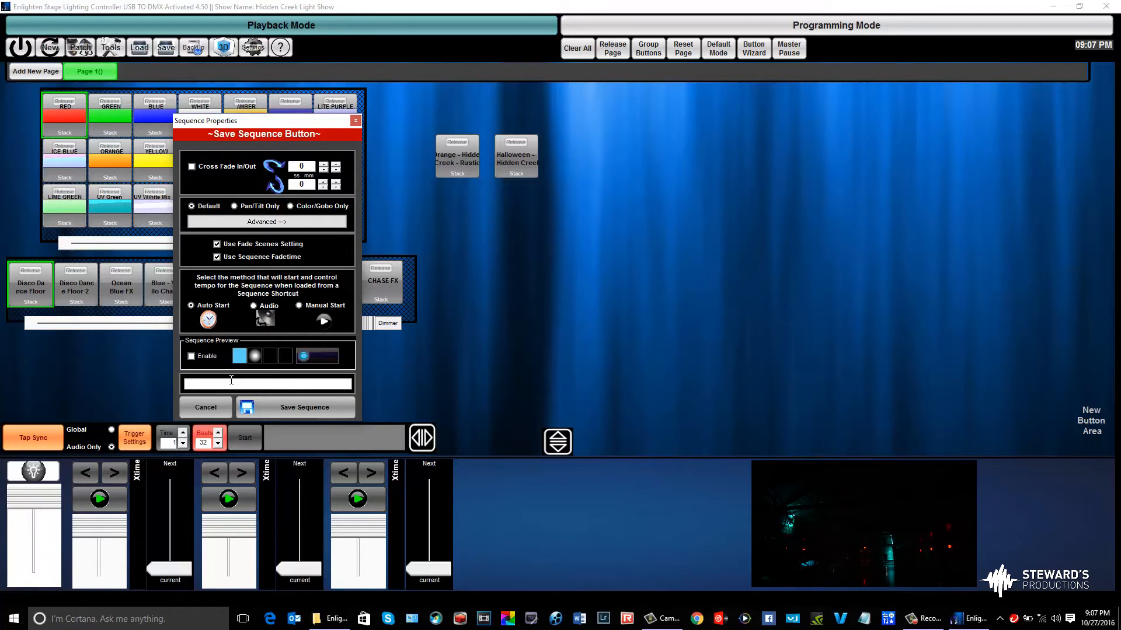
type("1st dance 10-27-2016")
left_click(284, 405)
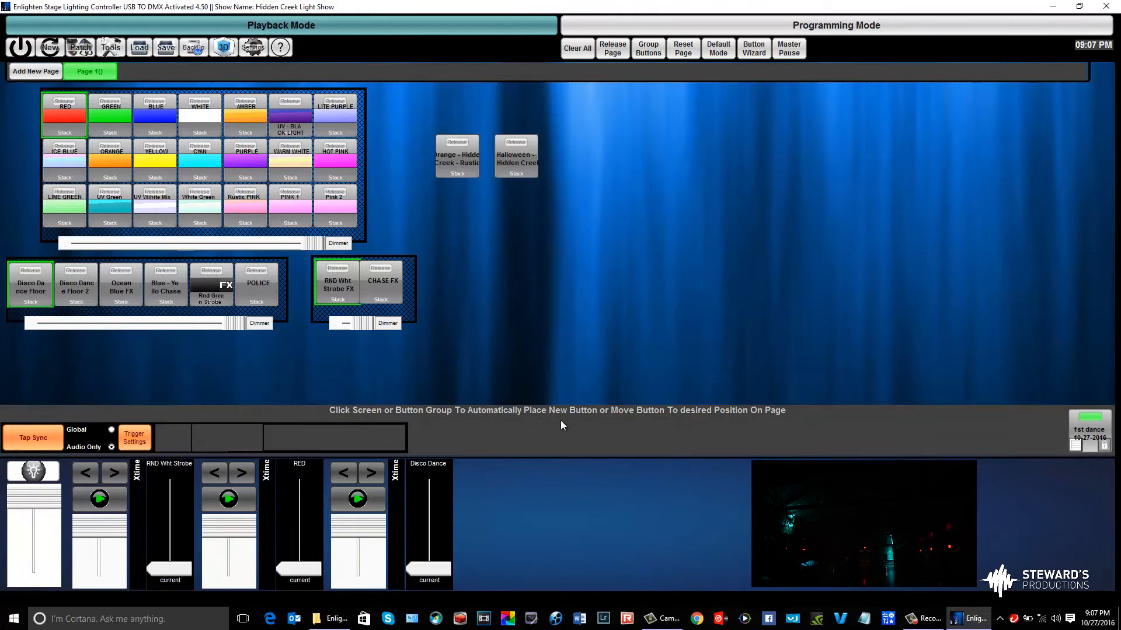
left_click_drag(1078, 429, 578, 225)
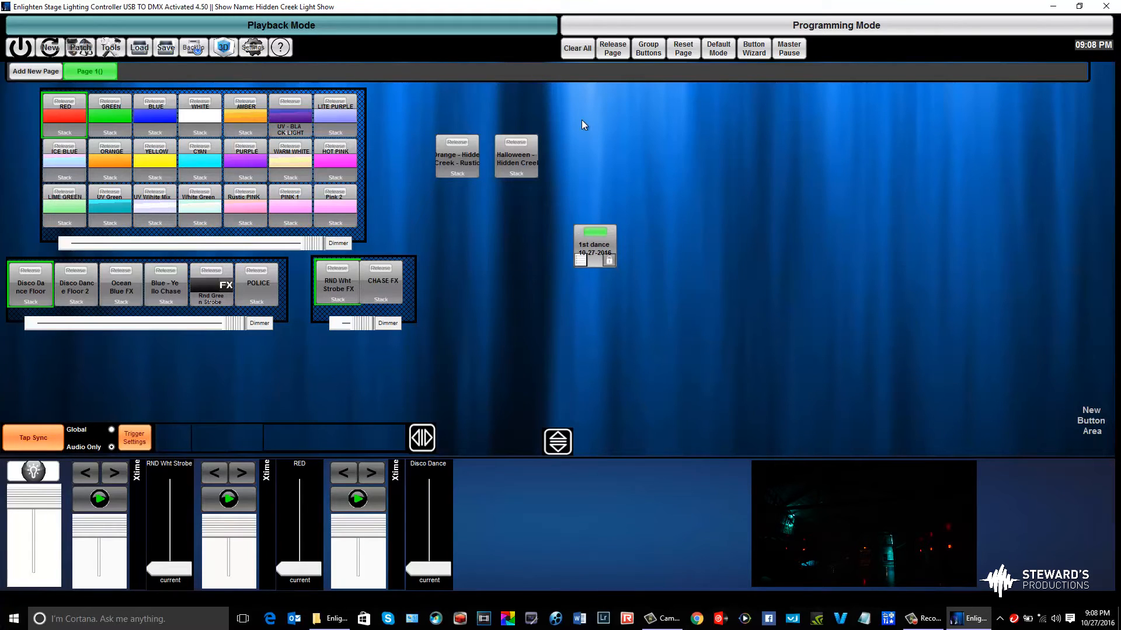
Clear all output, test the 1st dance button's look, and clear the output again
left_click(579, 52)
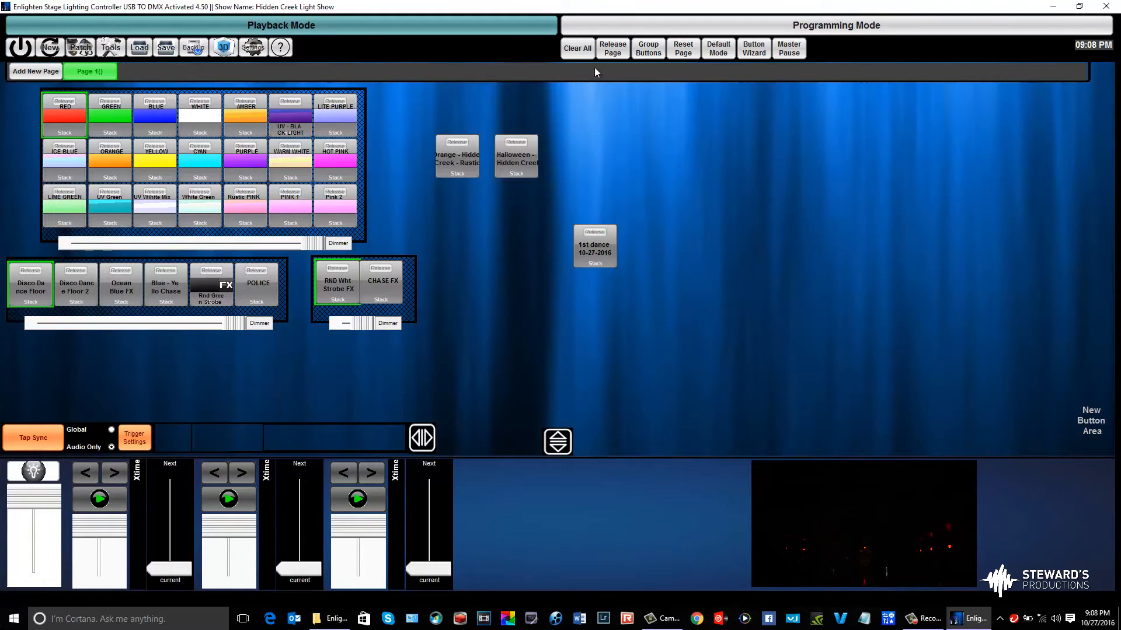
left_click(606, 250)
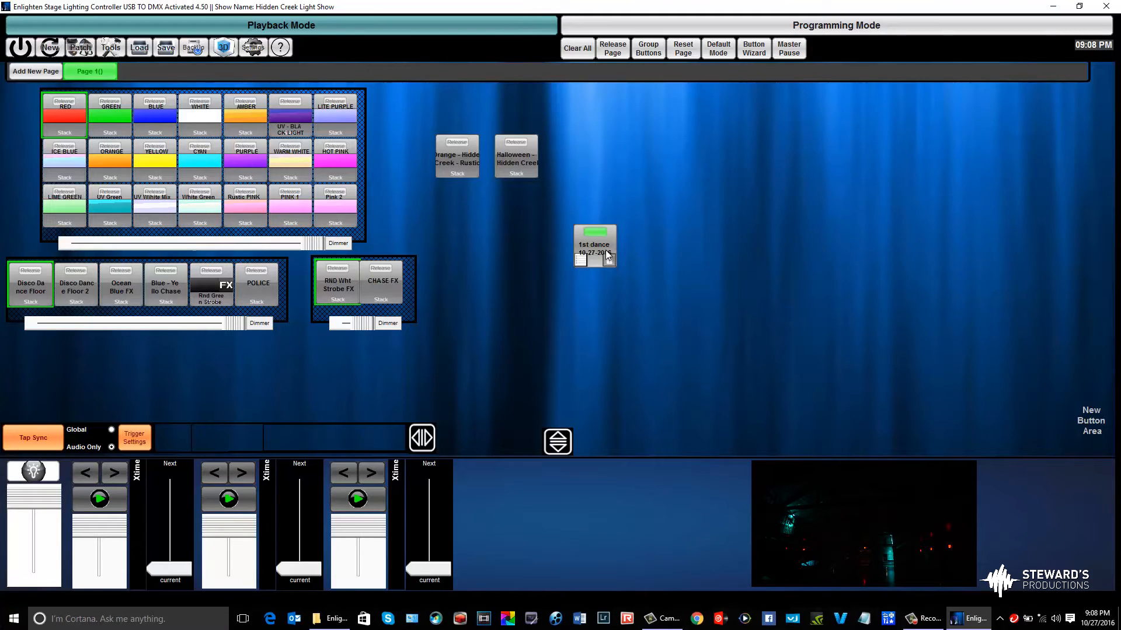
left_click(576, 52)
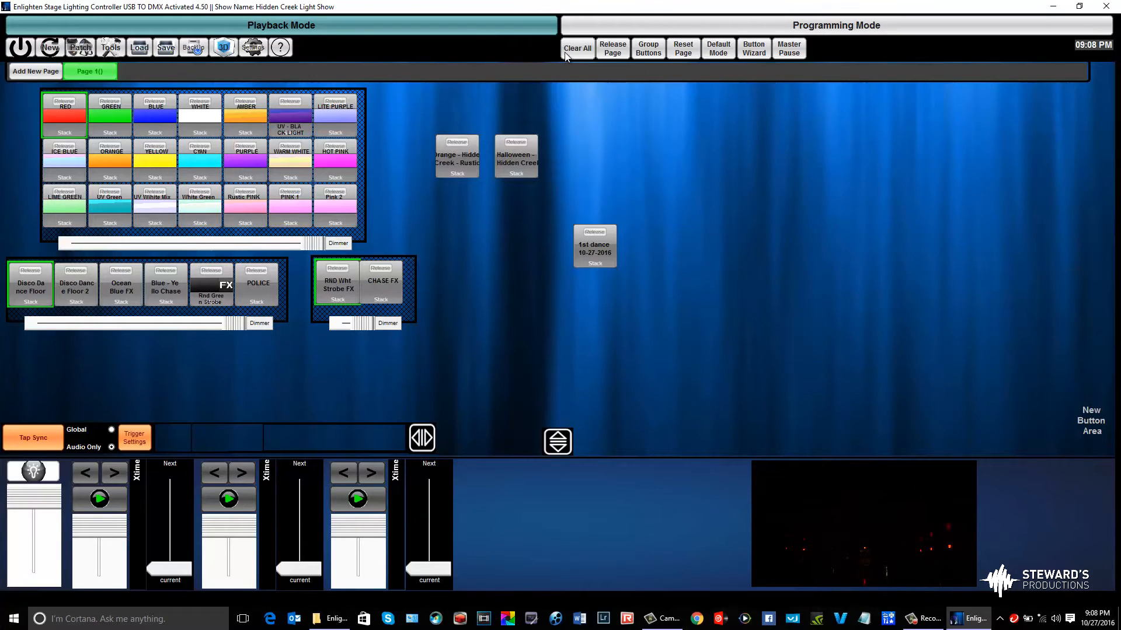
Return to Programming Mode and show the fixture groups
left_click(577, 22)
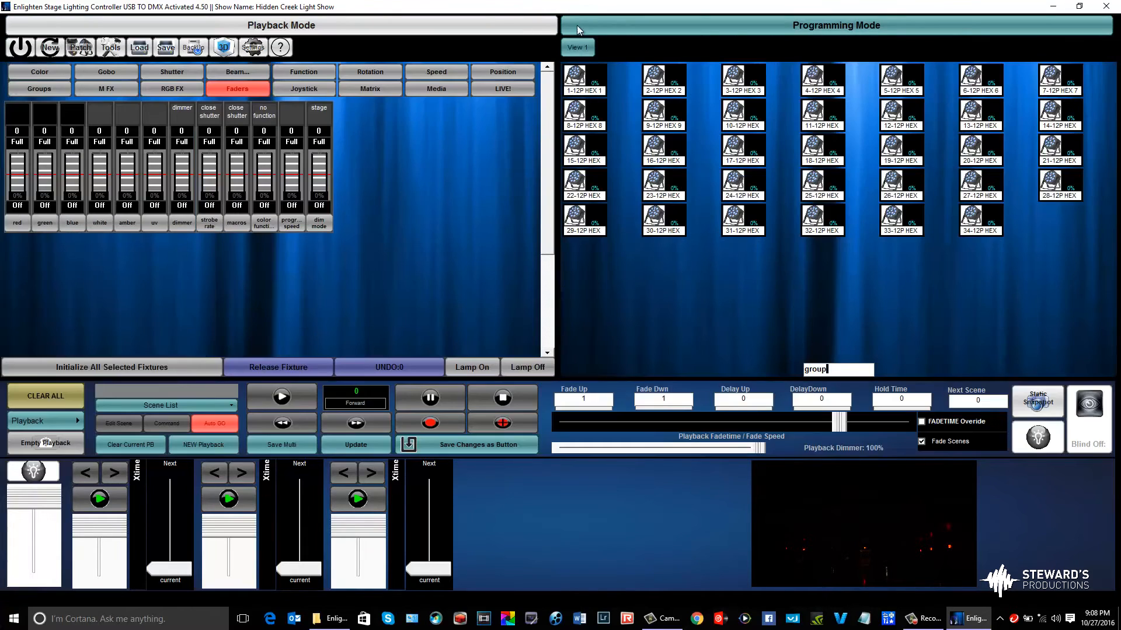
left_click(35, 89)
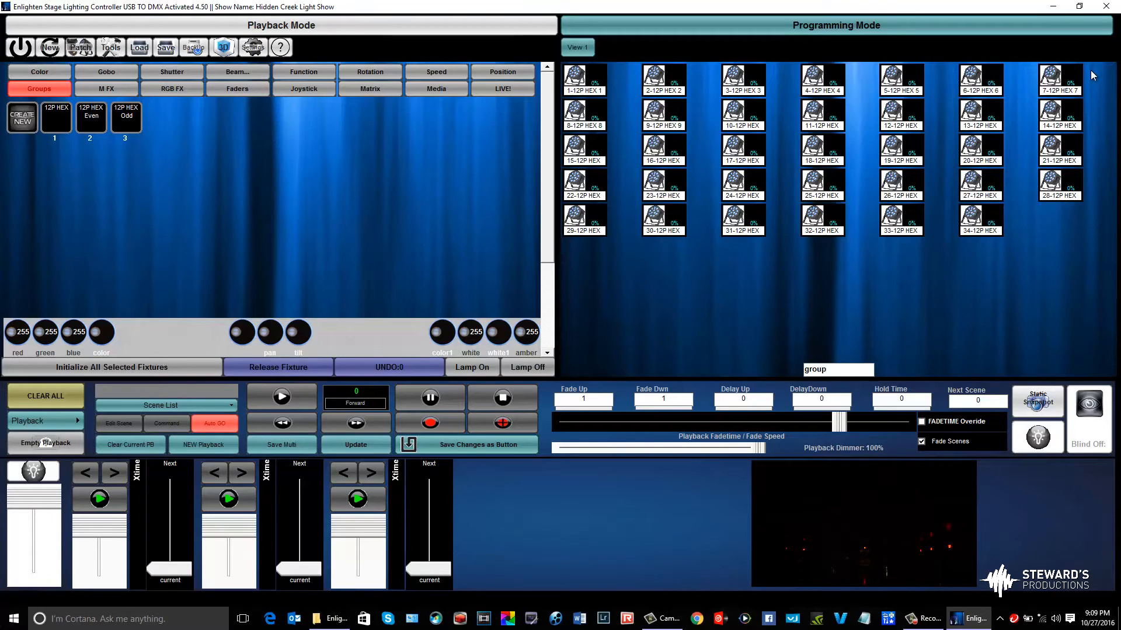
left_click(1078, 84)
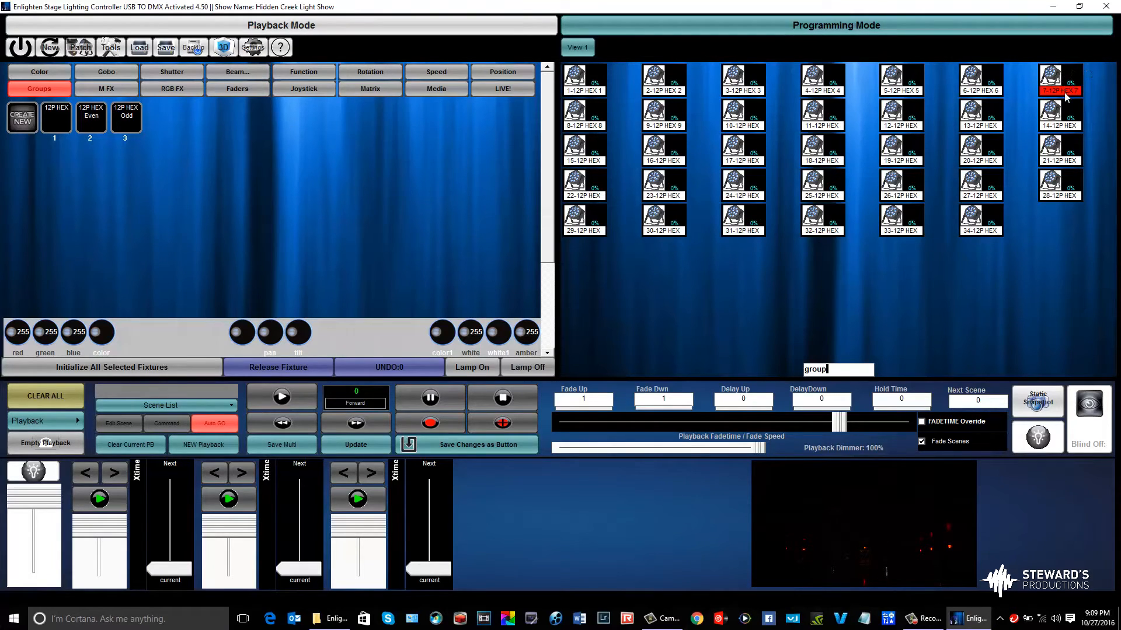
left_click(1103, 73)
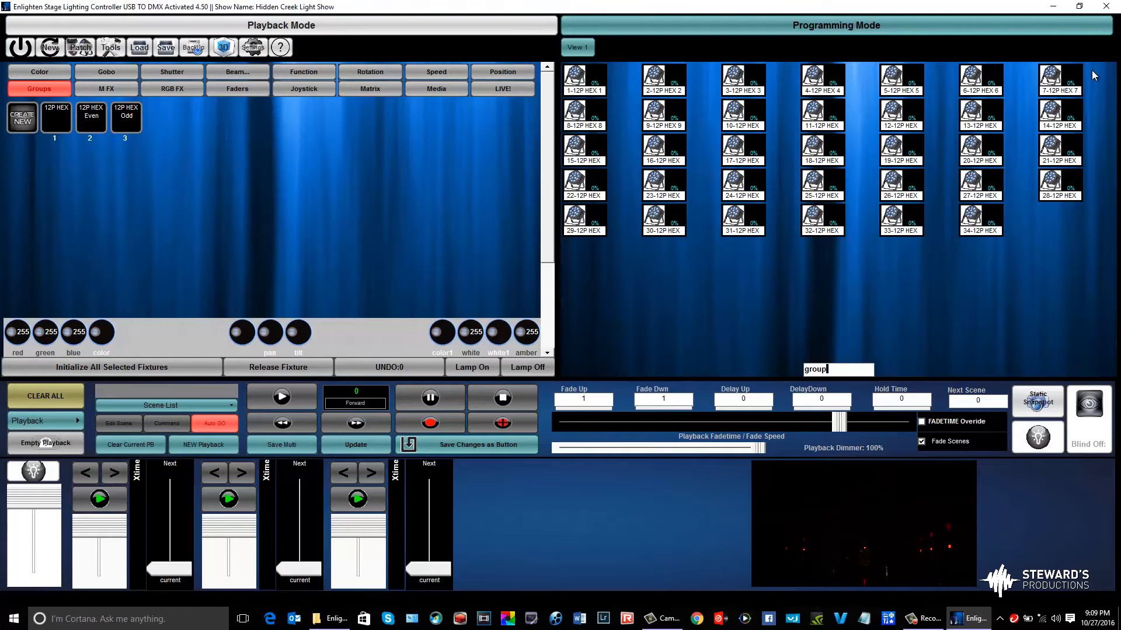
left_click_drag(1091, 70, 680, 136)
left_click_drag(639, 121, 565, 120)
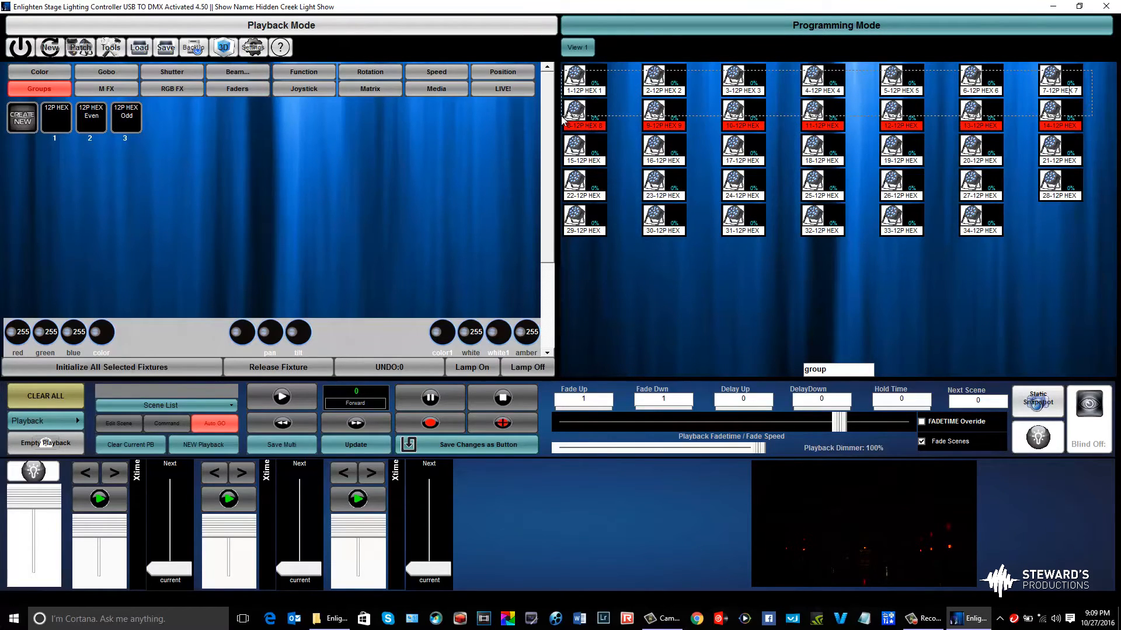
left_click(1094, 70)
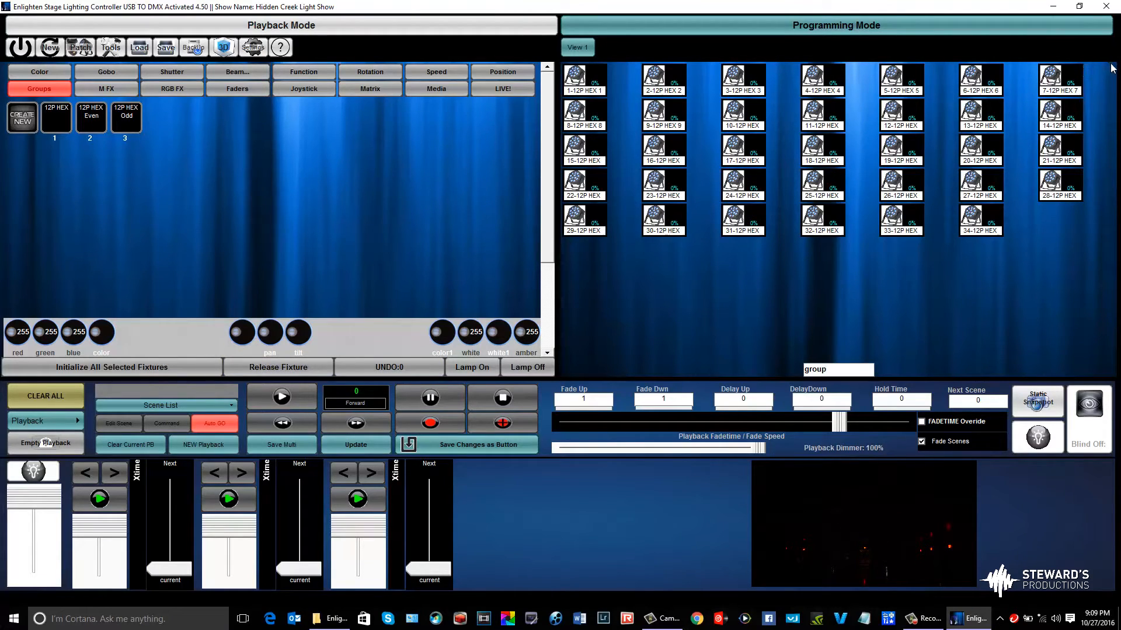
Select fixtures 1 to 16 in the fixture view
left_click_drag(1114, 64, 574, 130)
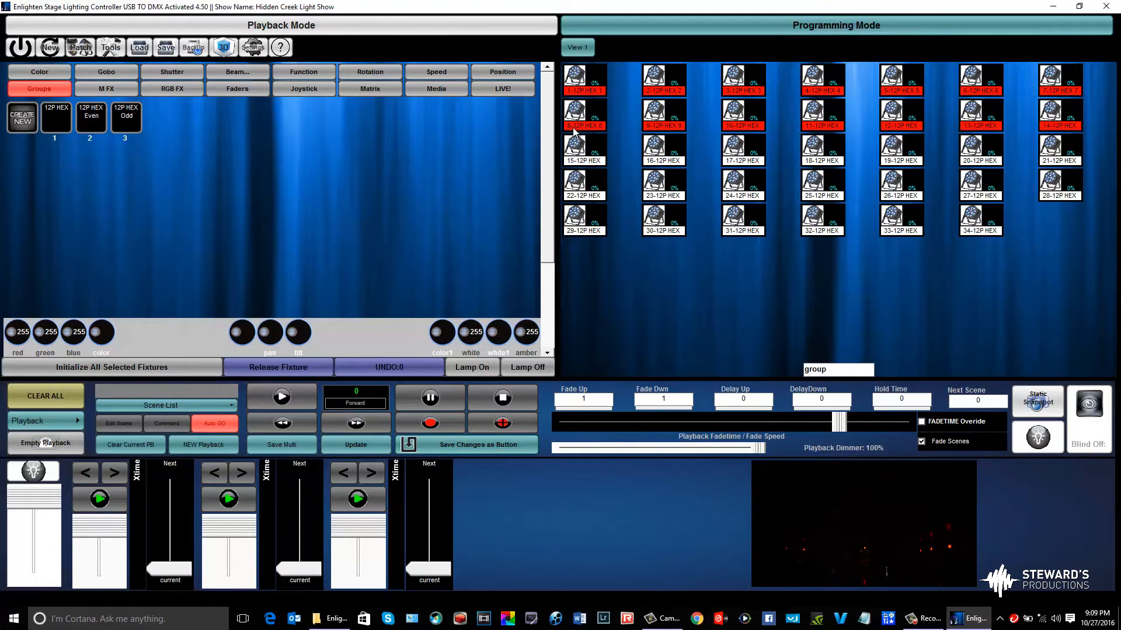
left_click(569, 145)
left_click(654, 146)
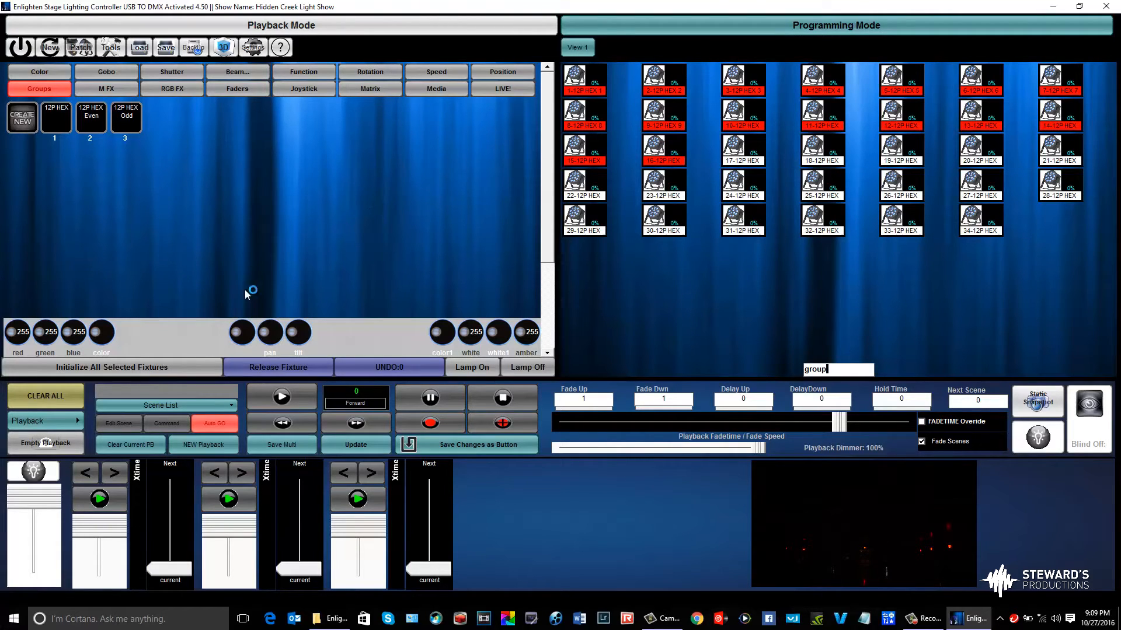
Initialize the selected fixtures 1 to 16 and set their color to amber on the color spectrum
left_click(177, 372)
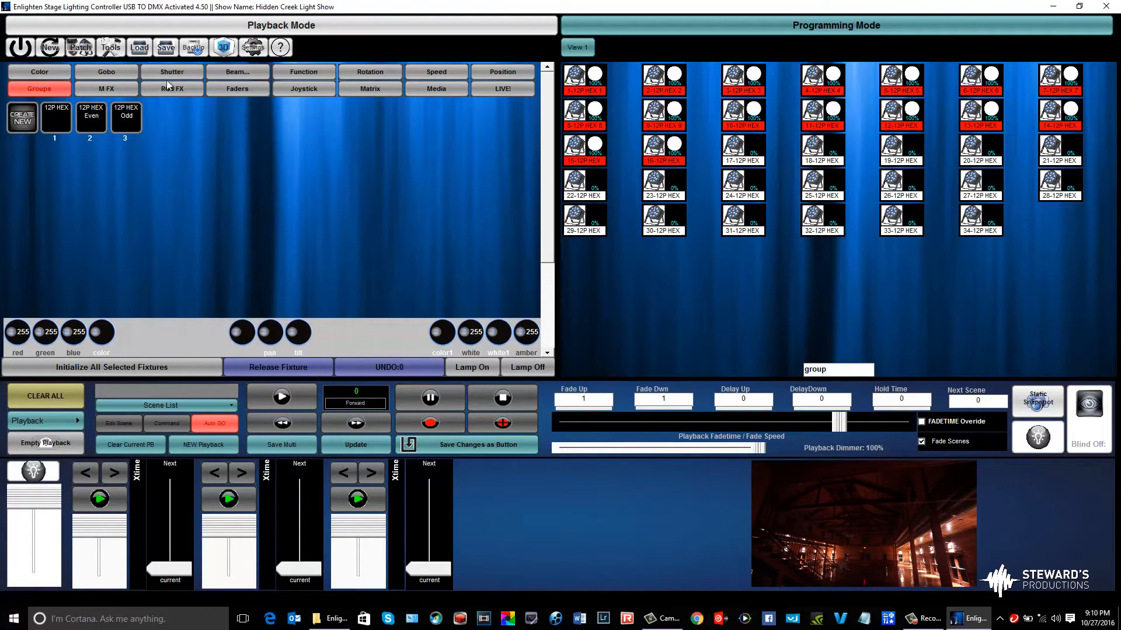
left_click(46, 72)
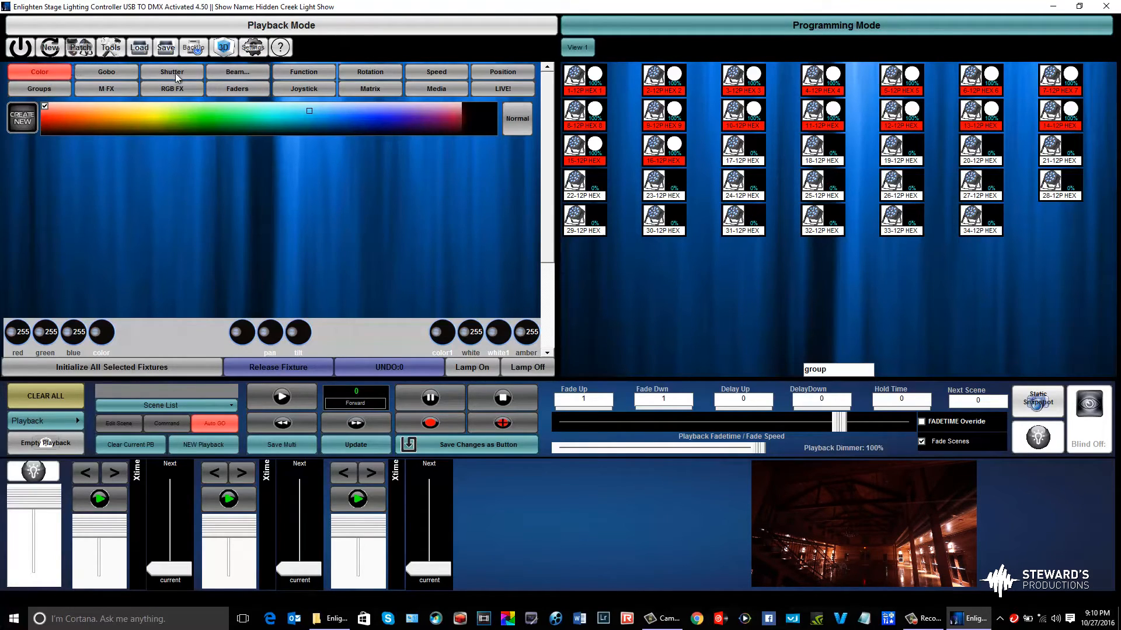
left_click(234, 90)
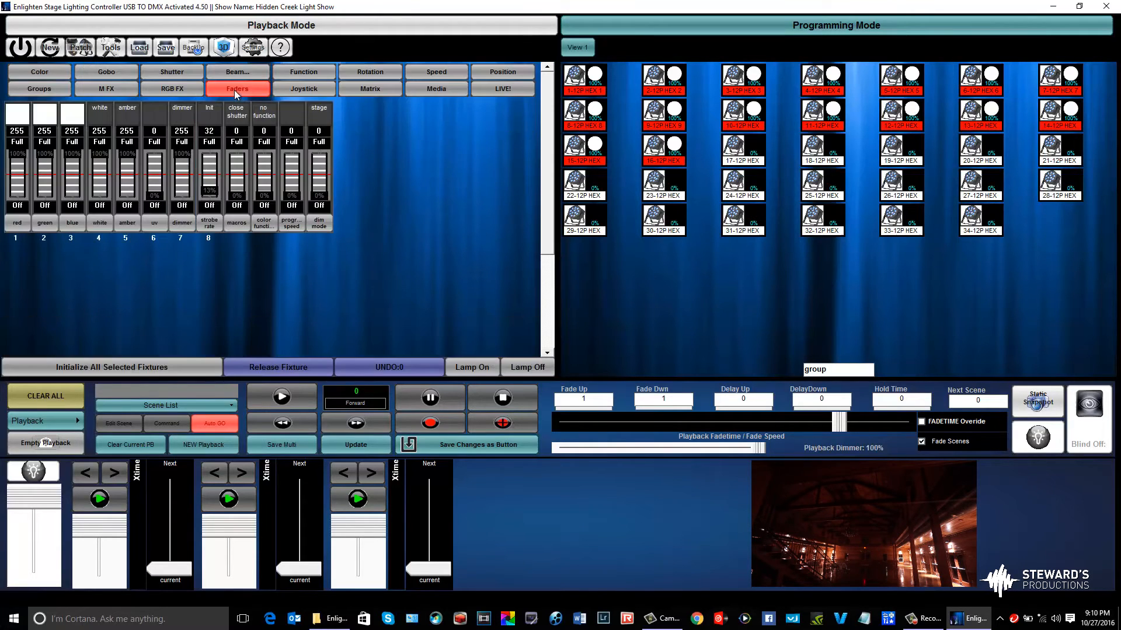
left_click(23, 221)
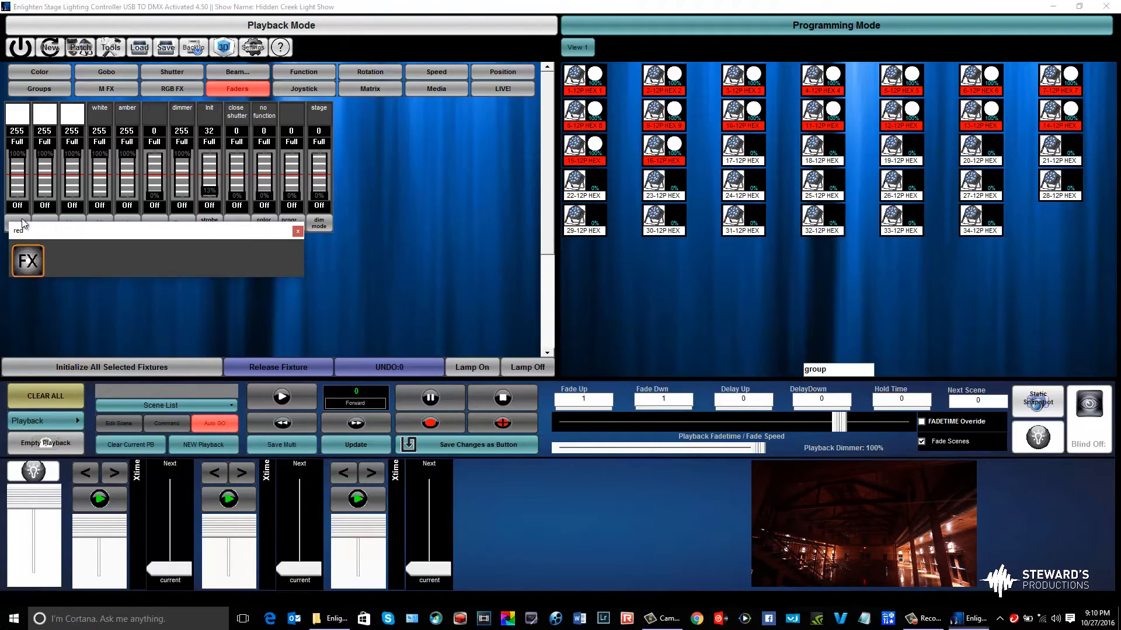
left_click(18, 187)
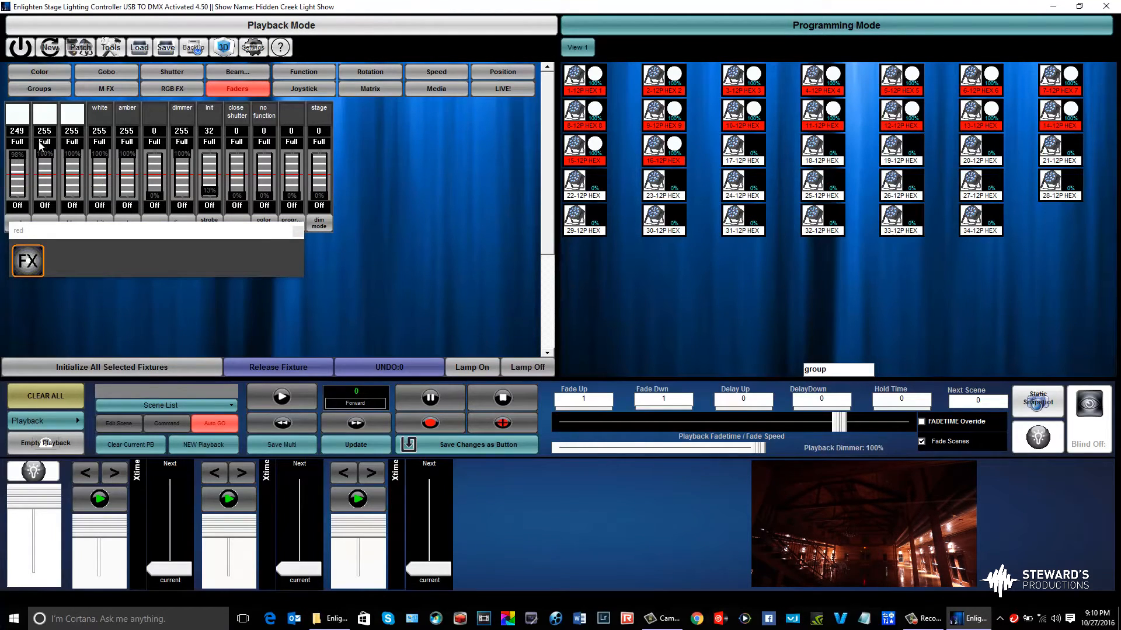
left_click(34, 74)
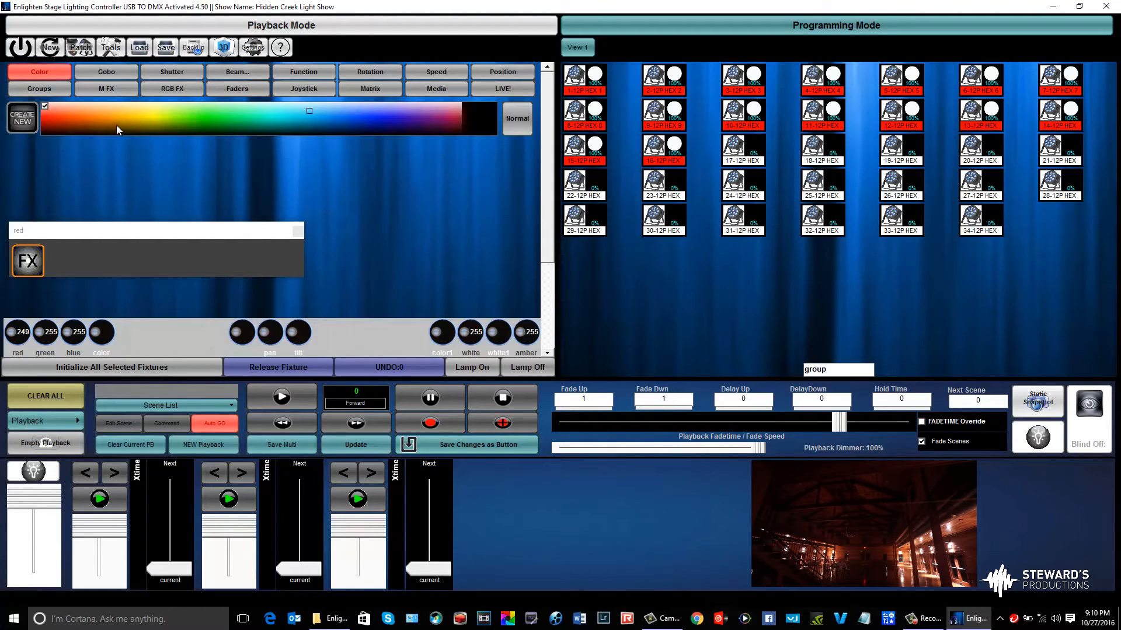
left_click(144, 119)
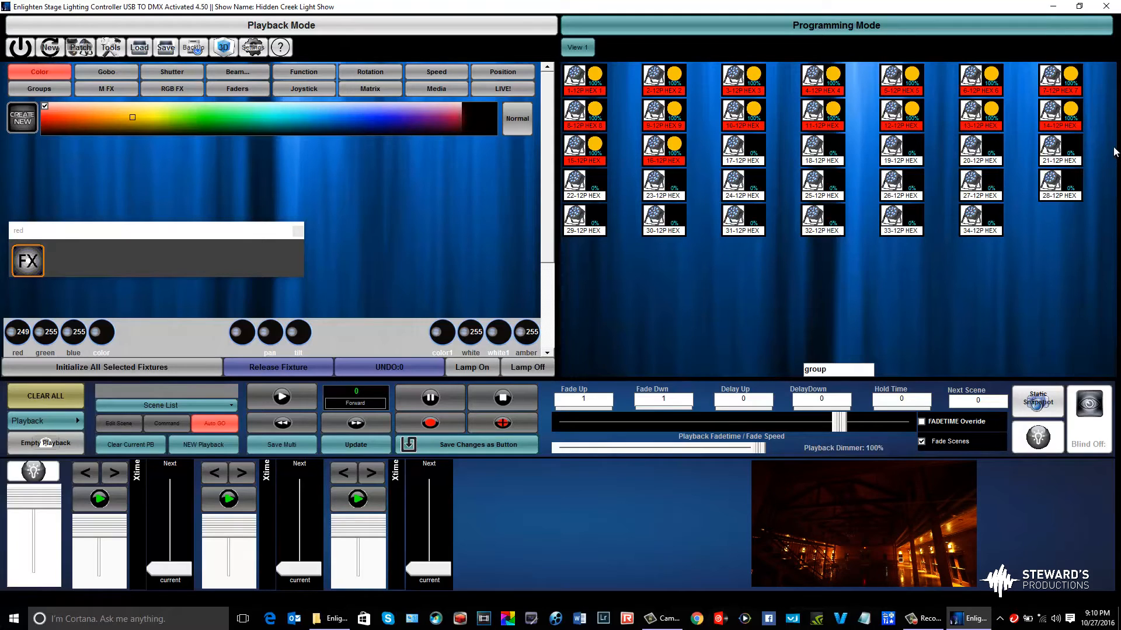
Select fixtures 17 to 34 in the fixture view in place of the first sixteen
left_click_drag(1114, 151, 695, 232)
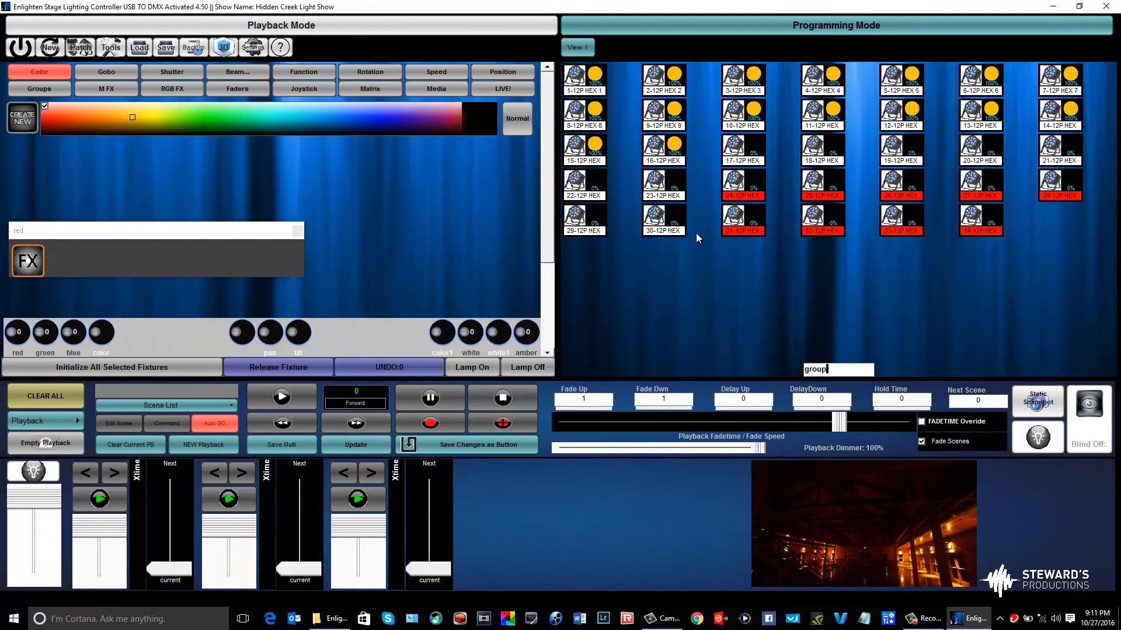
left_click(1042, 208)
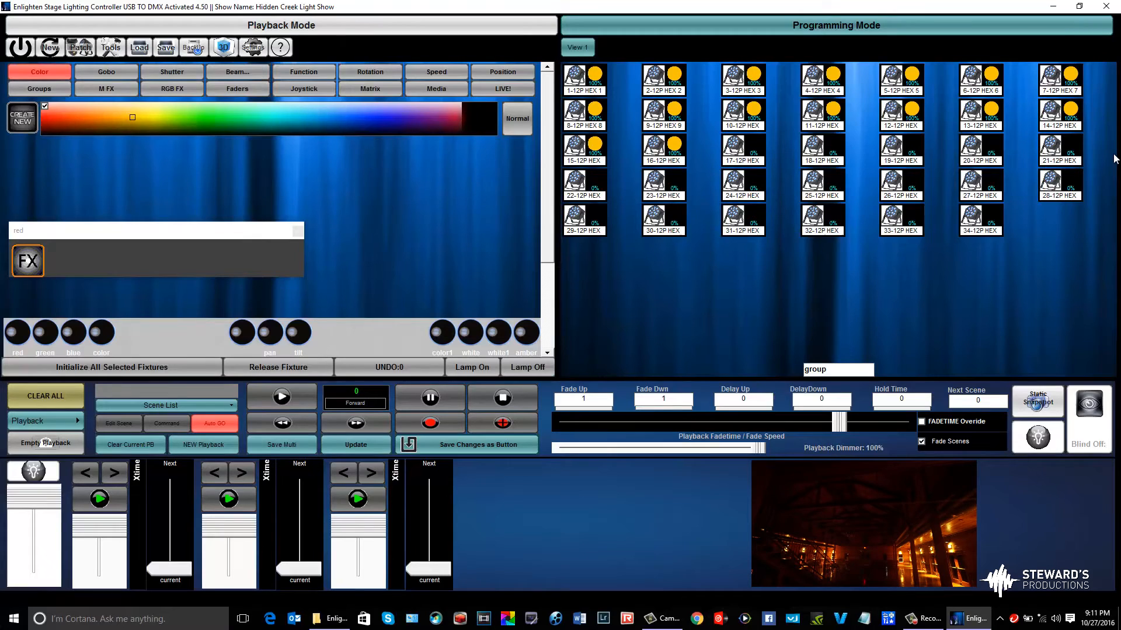
left_click_drag(1112, 135, 698, 265)
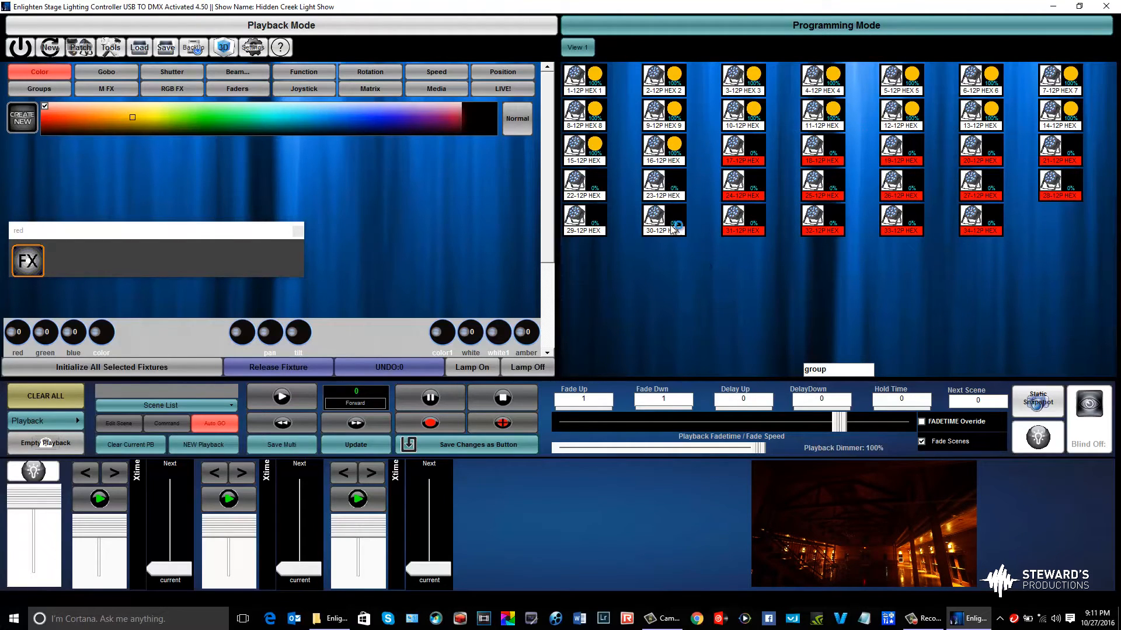
left_click(663, 185)
left_click(574, 198)
left_click(577, 220)
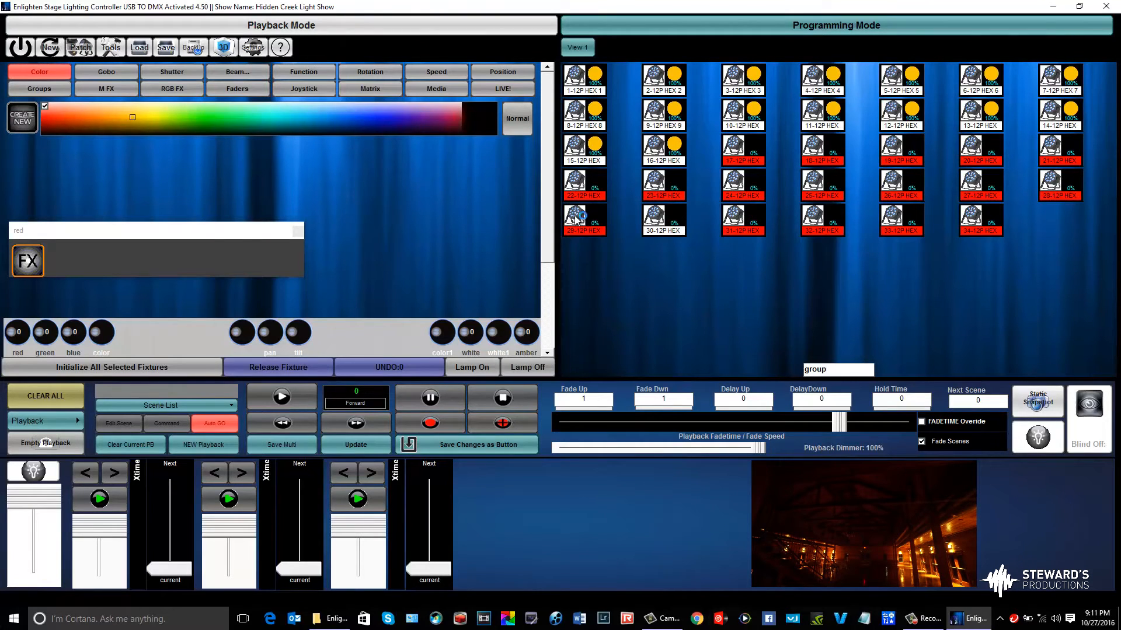
left_click(650, 222)
Initialize the selected fixtures 17 to 34 and set their color to purple on the color spectrum
left_click(165, 360)
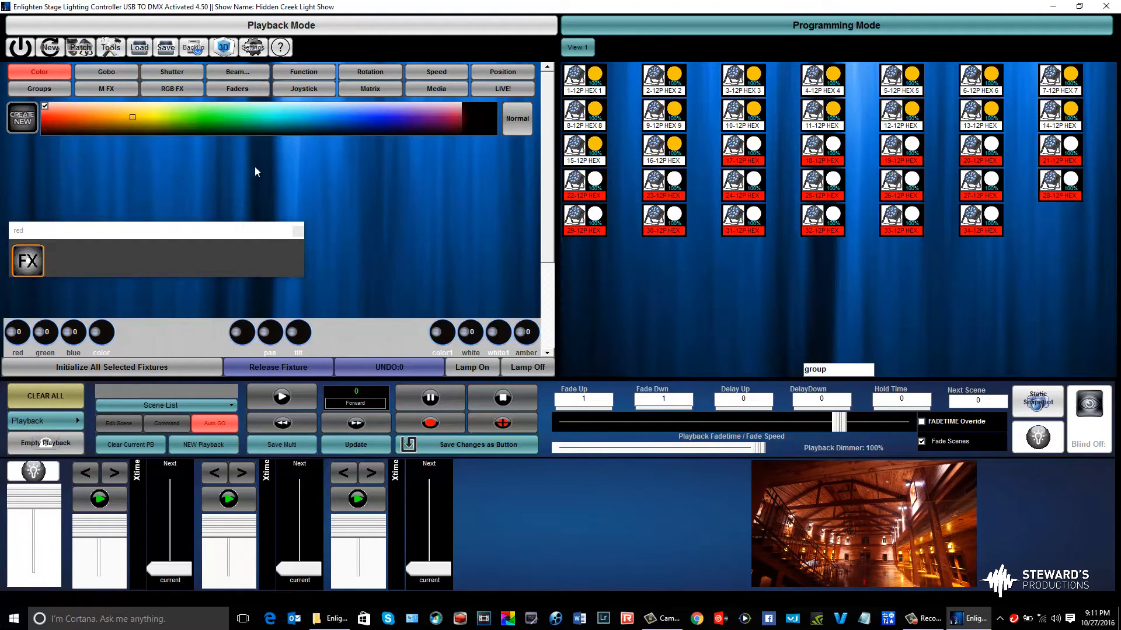
left_click(424, 112)
left_click_drag(424, 111, 421, 123)
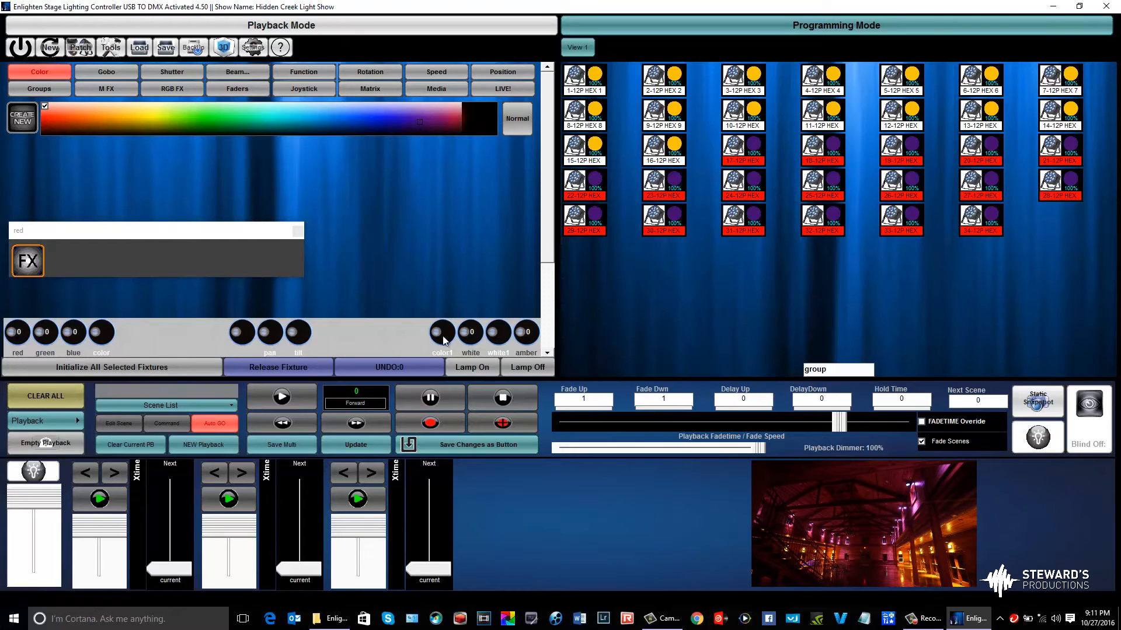
Save the amber and purple look as a sequence button named "ice 1st button" and place it above the 1st dance button
left_click(465, 445)
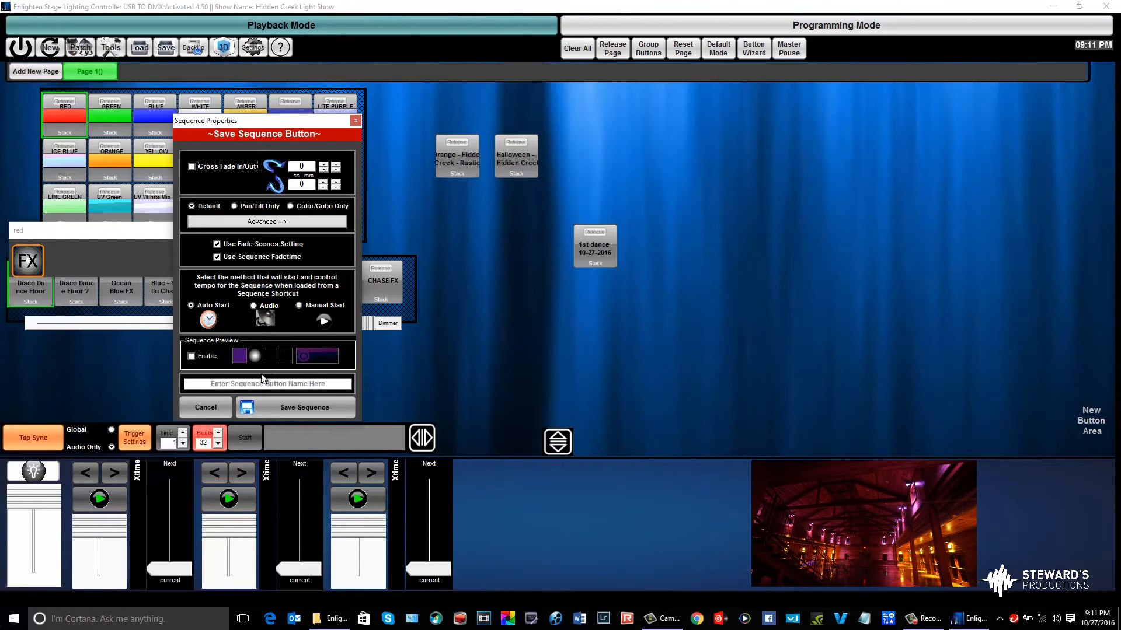
left_click(261, 383)
type("ice 1st button")
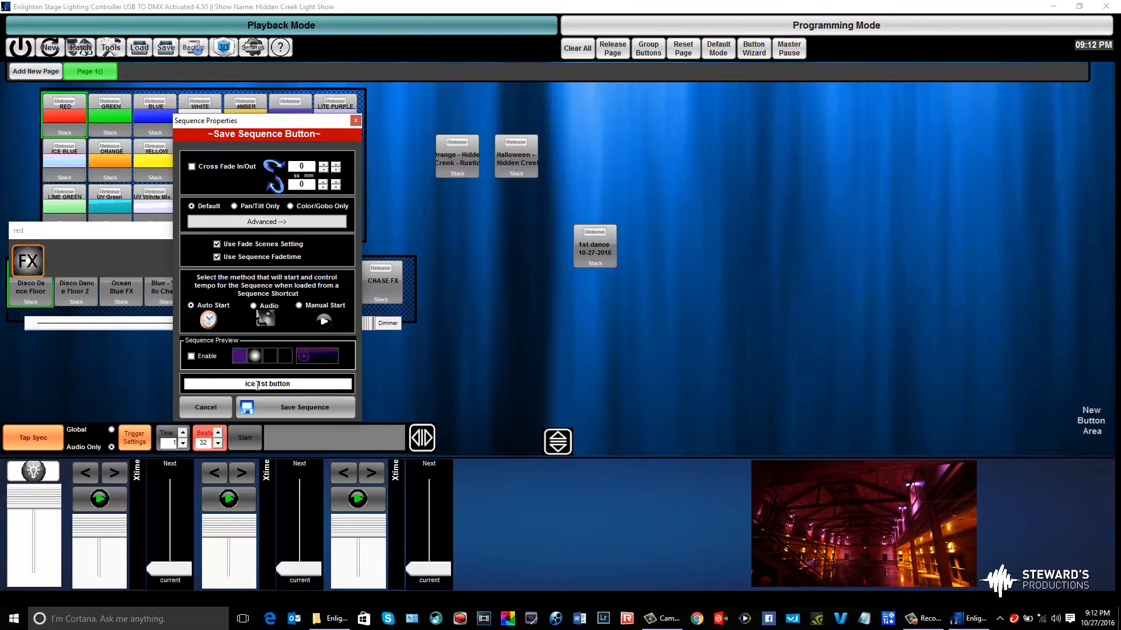
left_click(281, 410)
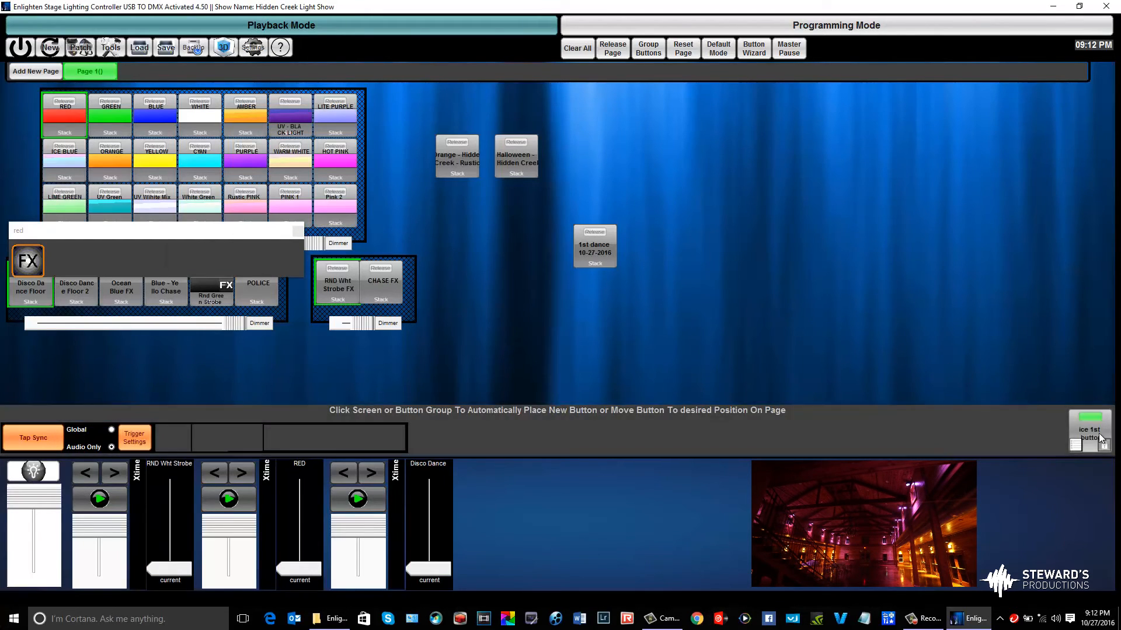
left_click_drag(1028, 400, 617, 167)
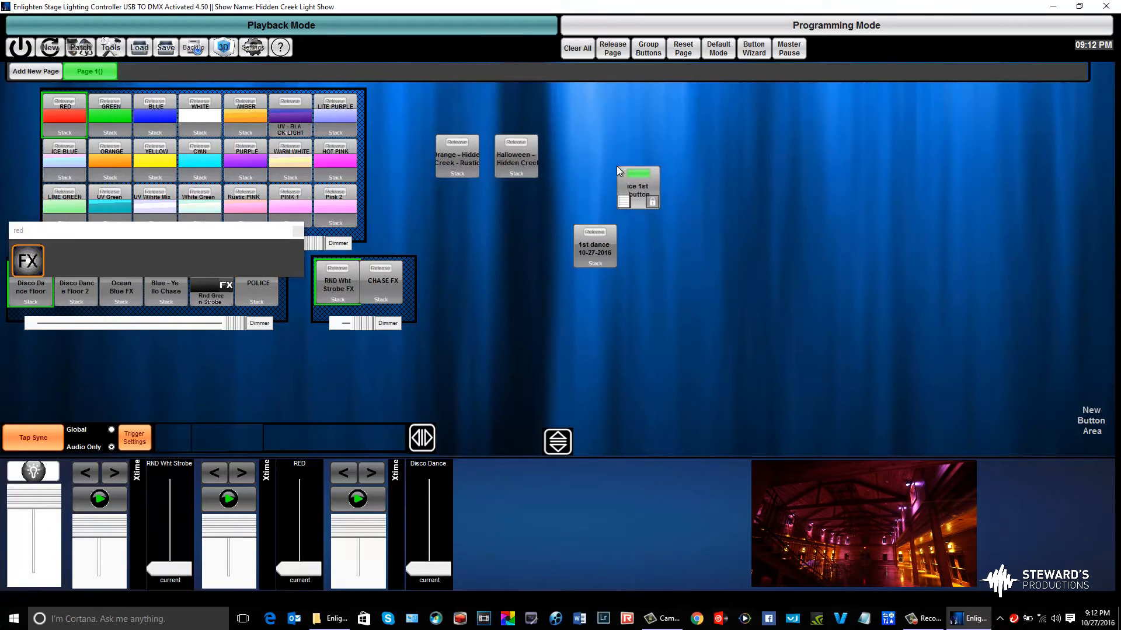
Clear all output, test the "ice 1st button" look, and clear the output again
left_click(568, 50)
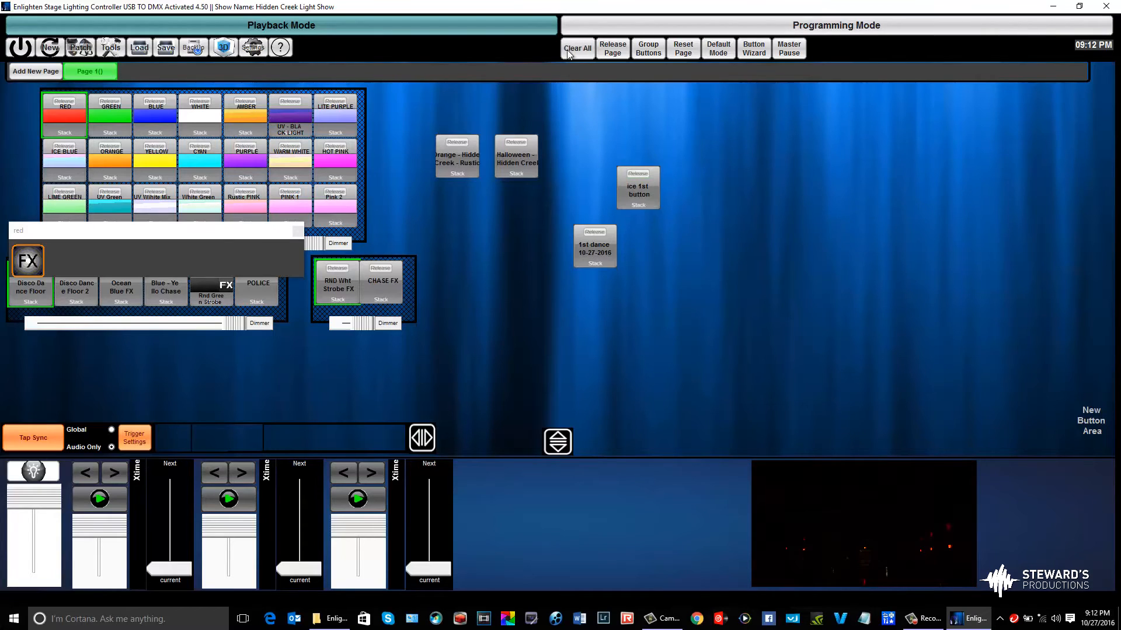
left_click(648, 197)
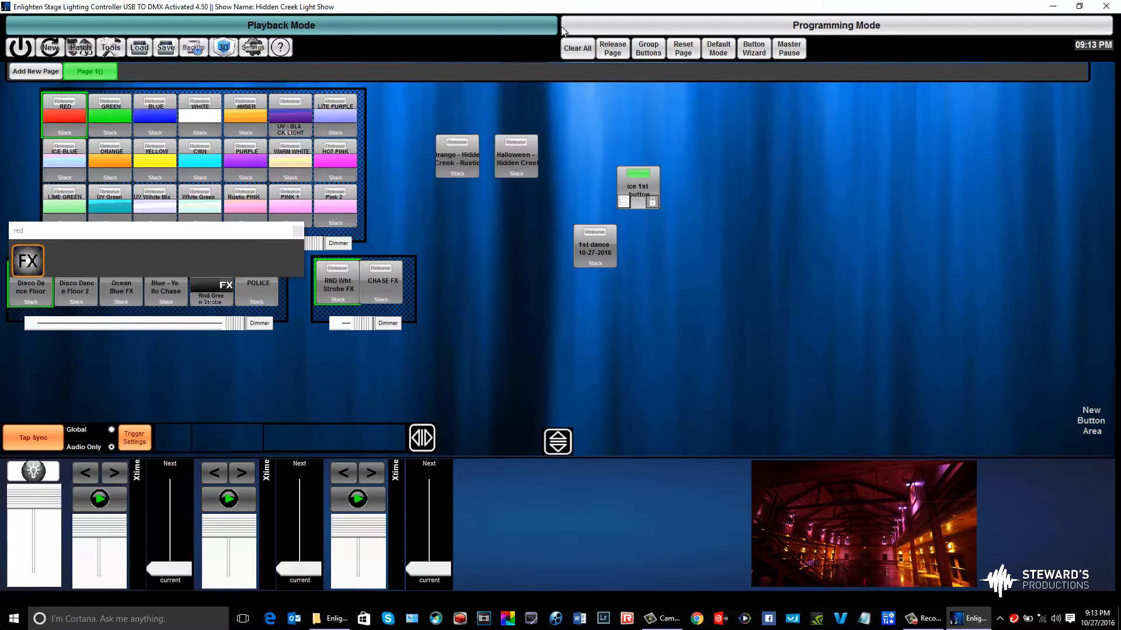
left_click(564, 49)
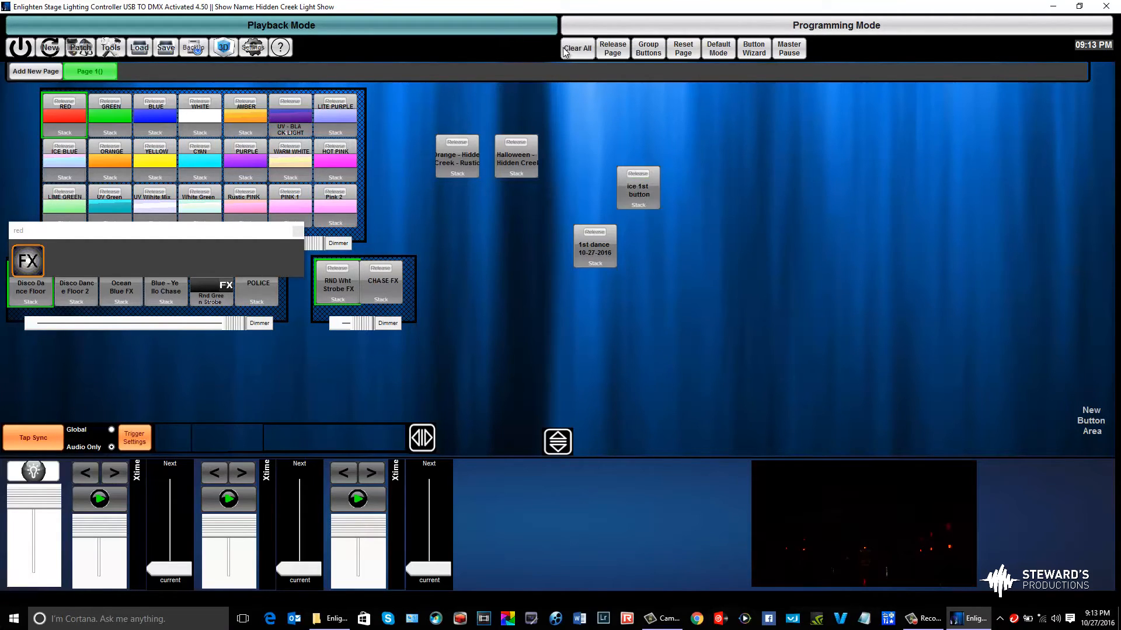
Return to Programming Mode, select the 12P HEX Even group and initialize its fixtures
left_click(618, 30)
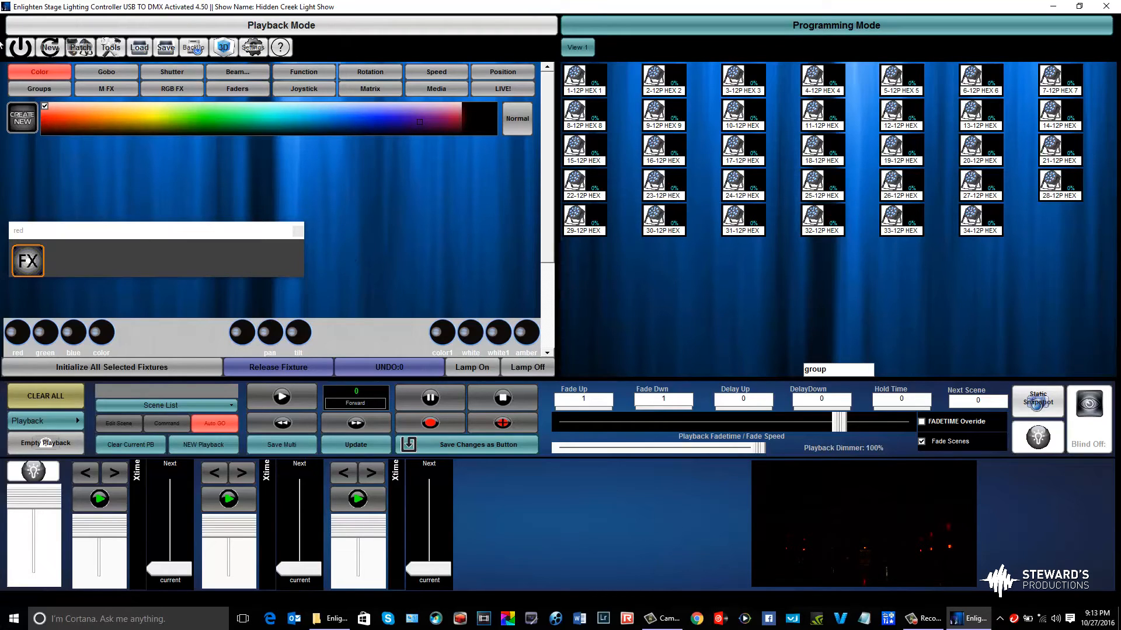
left_click(16, 88)
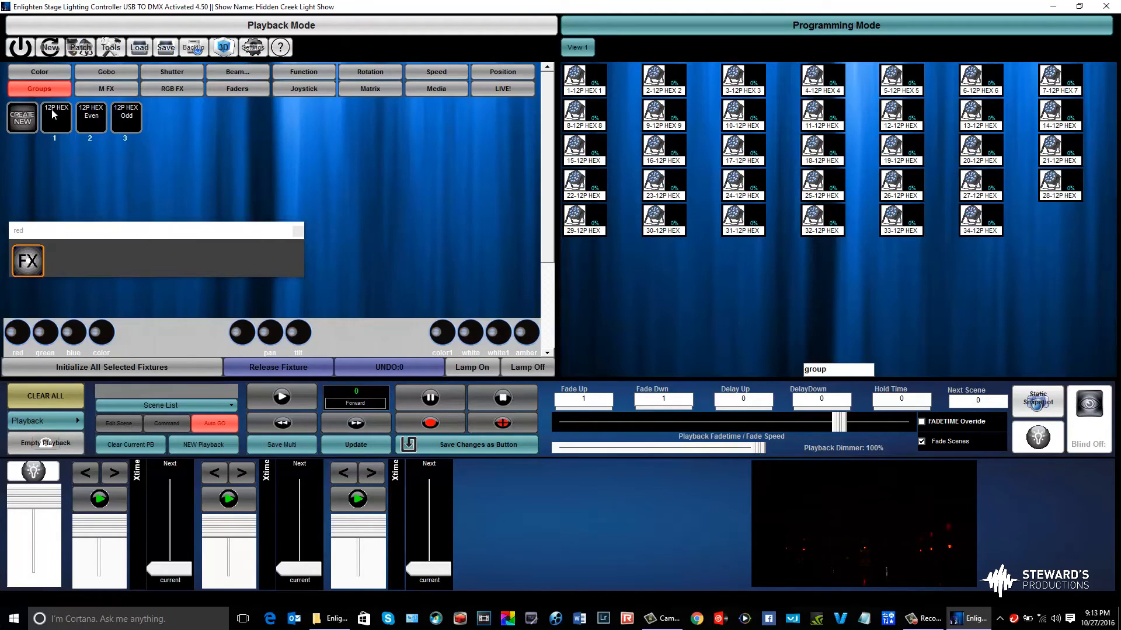
left_click(94, 125)
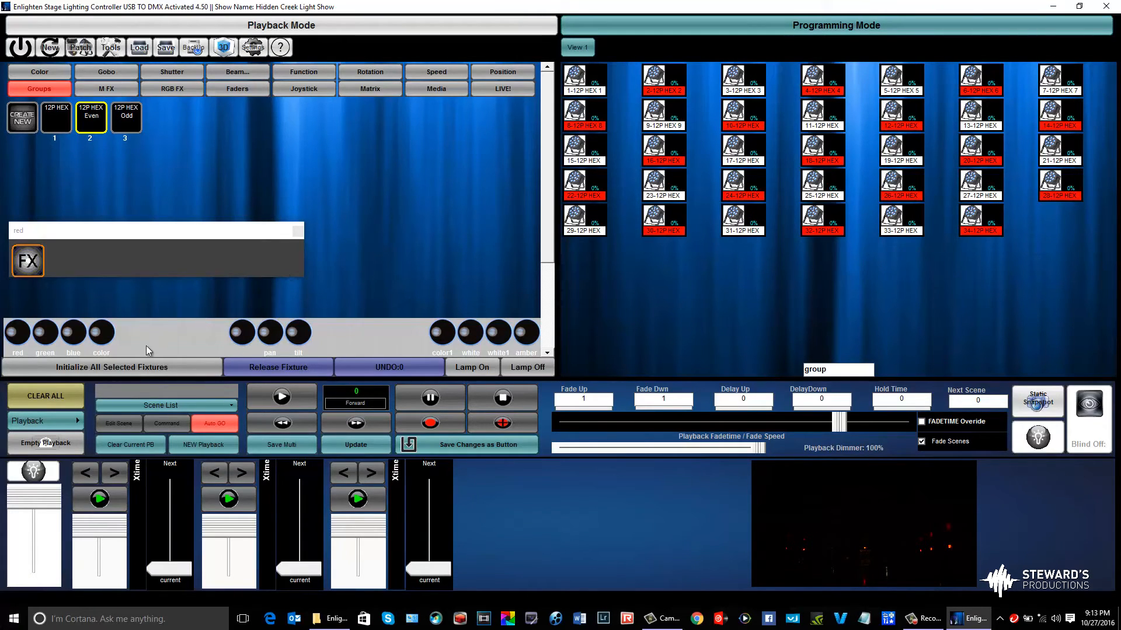
left_click(138, 370)
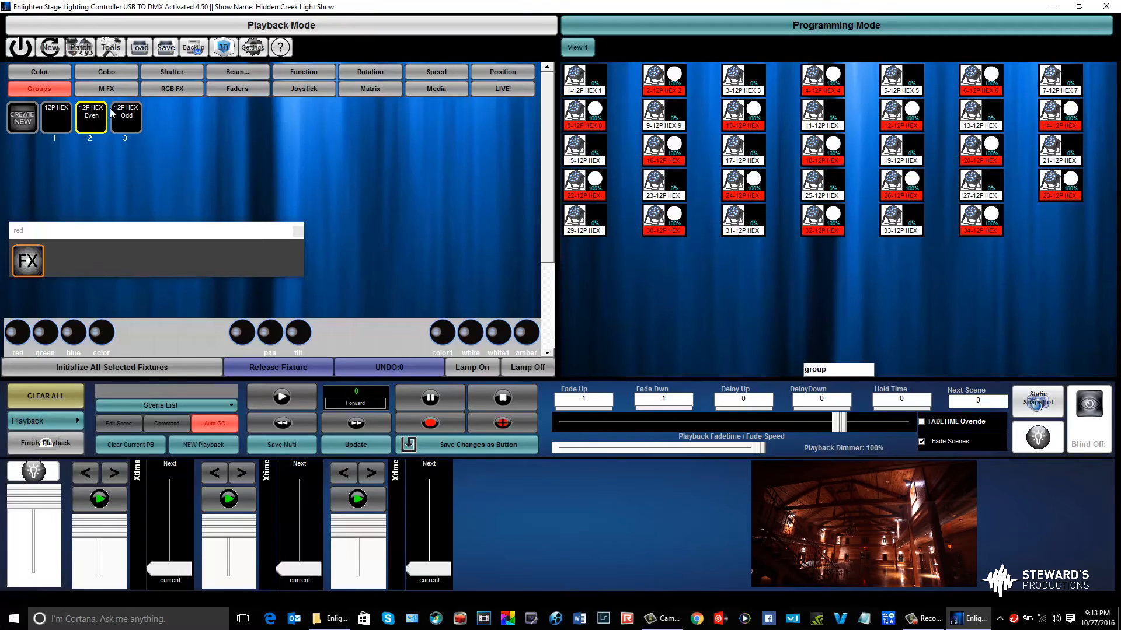
Close the red channel's FX window and sweep the even fixtures' color across the spectrum to the dark end past red
left_click(299, 230)
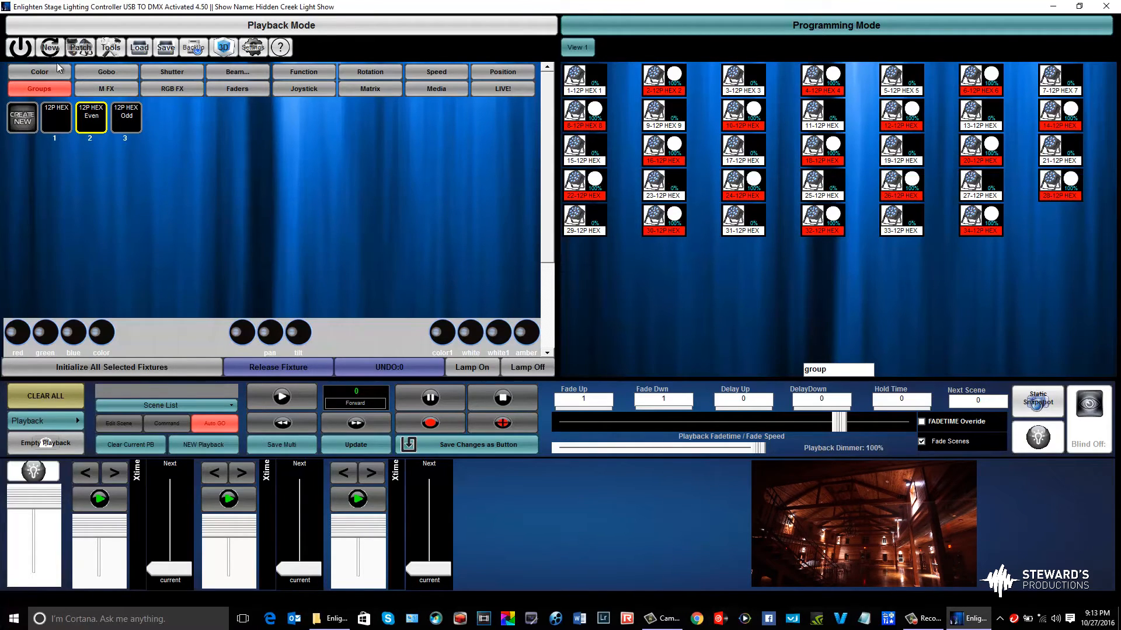
left_click(56, 71)
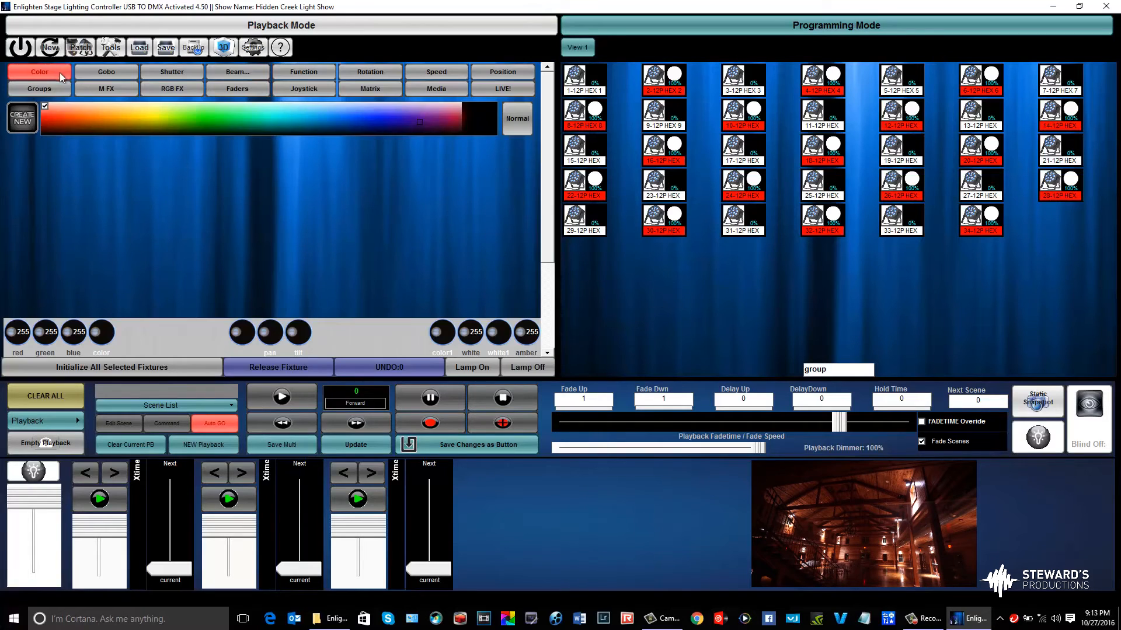
mouse_move(89, 110)
left_mouse_down()
mouse_move(56, 117)
mouse_move(466, 117)
left_mouse_up()
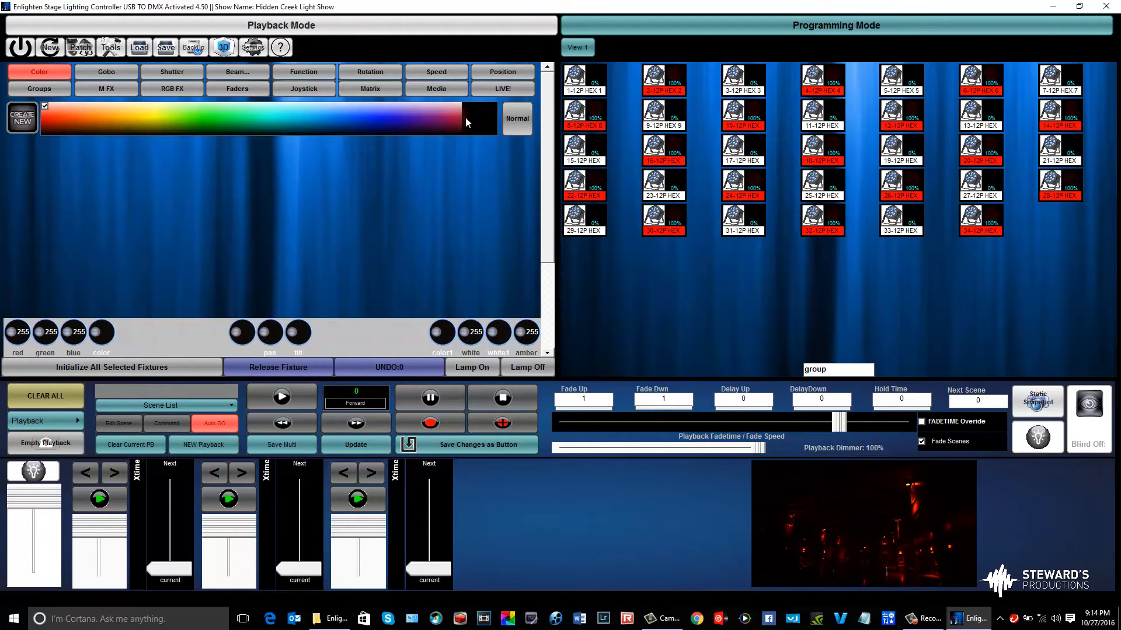
Set the even fixtures' color to a dark purple and the 12P HEX Odd group's color to orange-red
left_click_drag(465, 118, 429, 123)
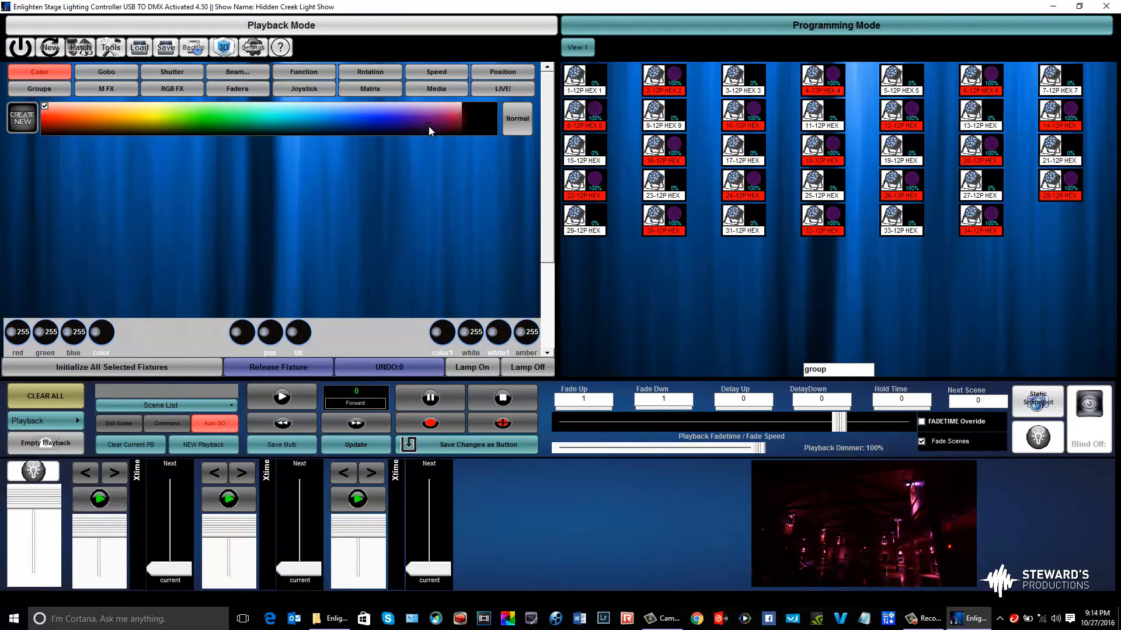
left_click_drag(428, 127, 424, 131)
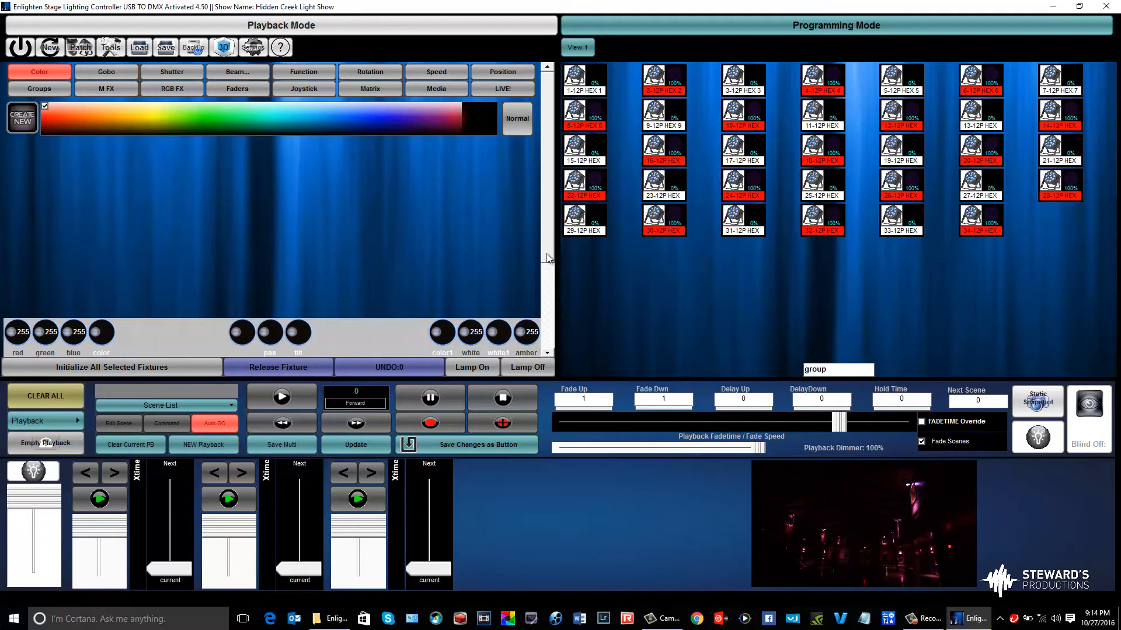
left_click(60, 91)
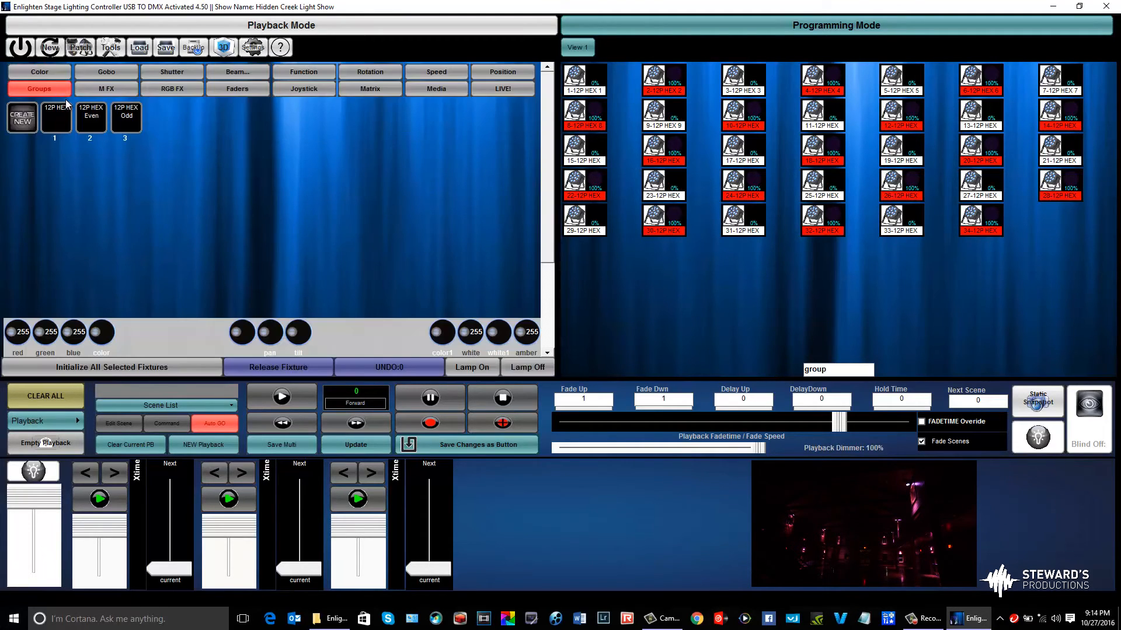
left_click(132, 118)
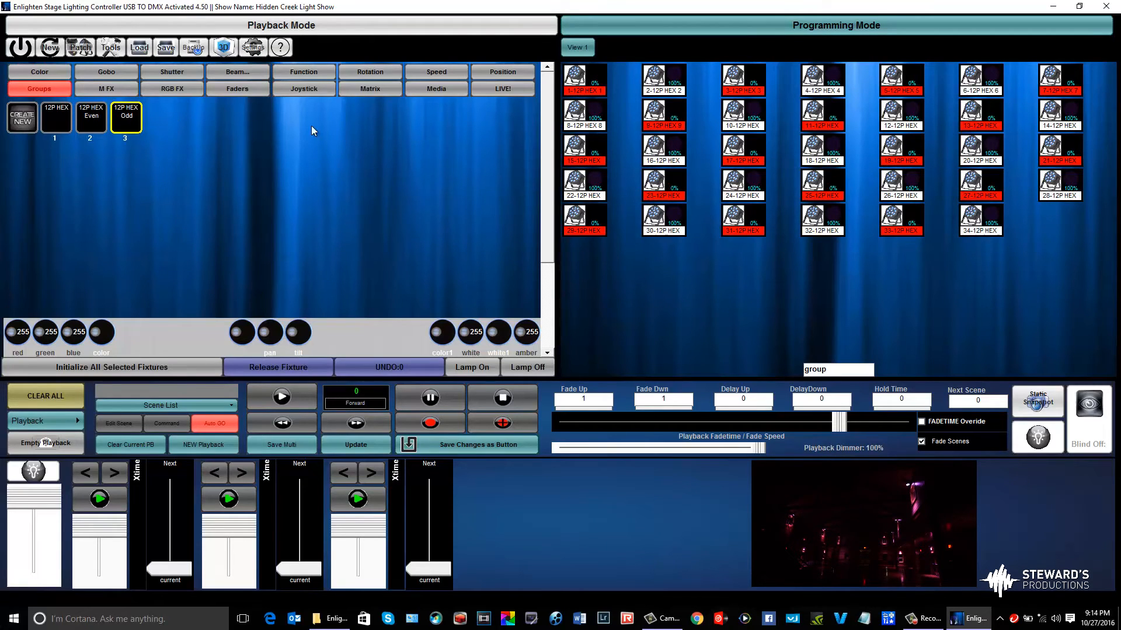
left_click(57, 75)
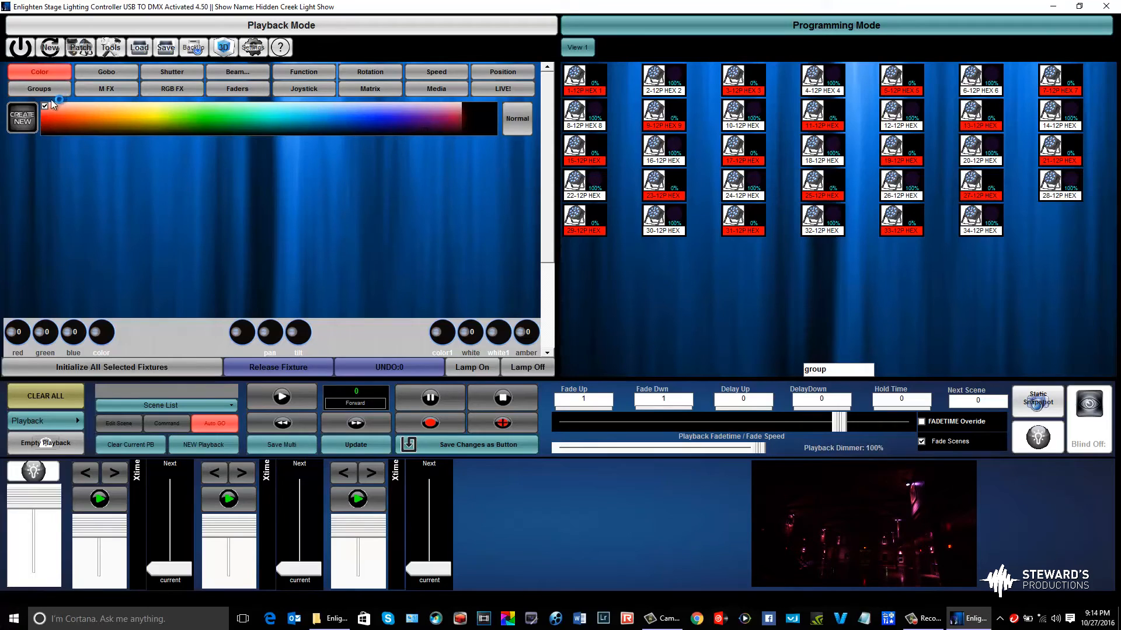
left_click(51, 106)
left_click_drag(52, 106, 51, 120)
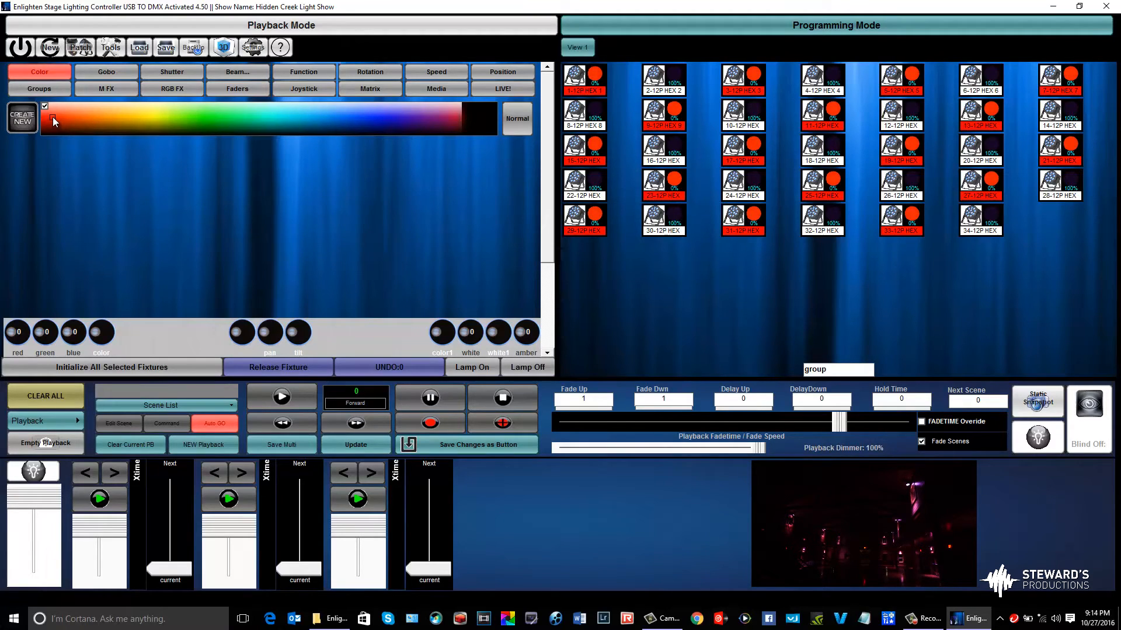
left_click_drag(52, 117, 54, 114)
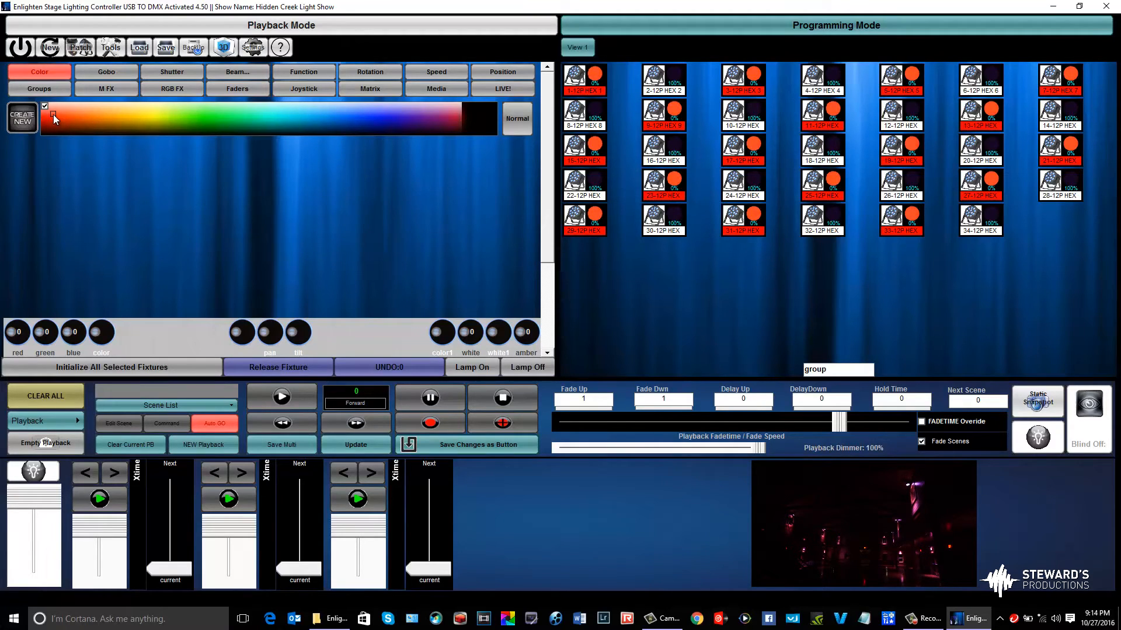
Reselect the 12P HEX Odd group and initialize its fixtures
left_click(50, 83)
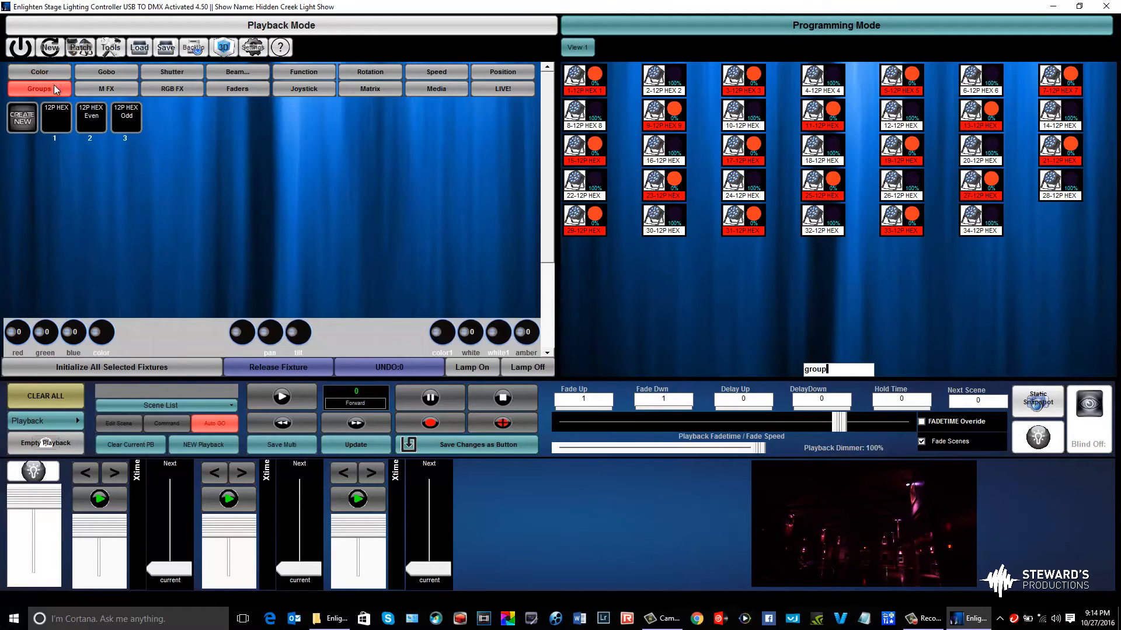
left_click(100, 117)
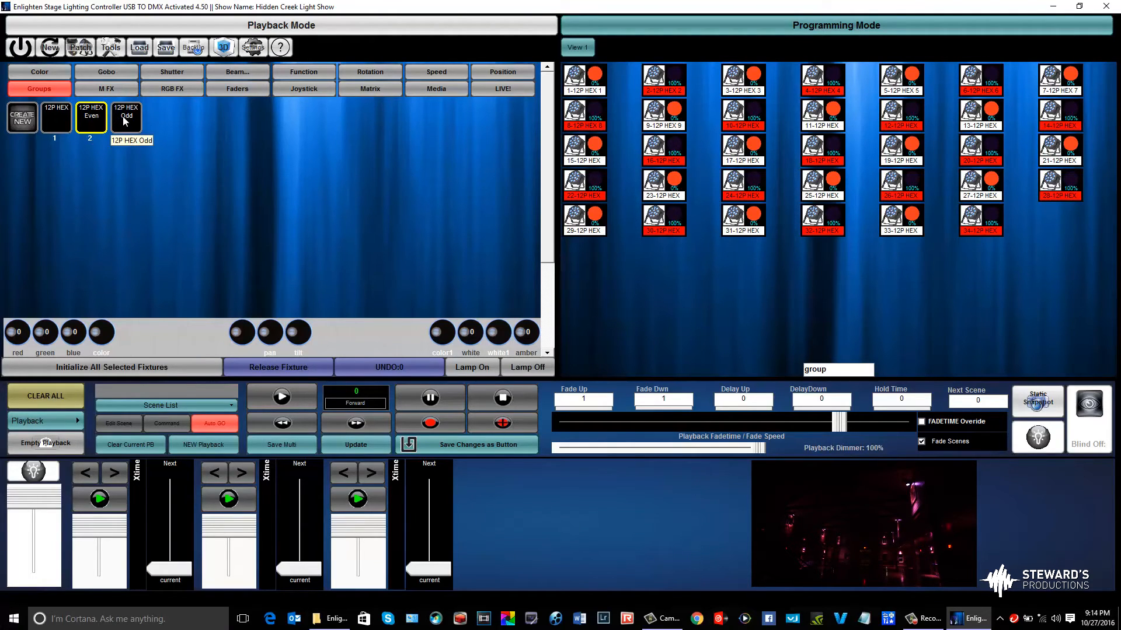
left_click(124, 121)
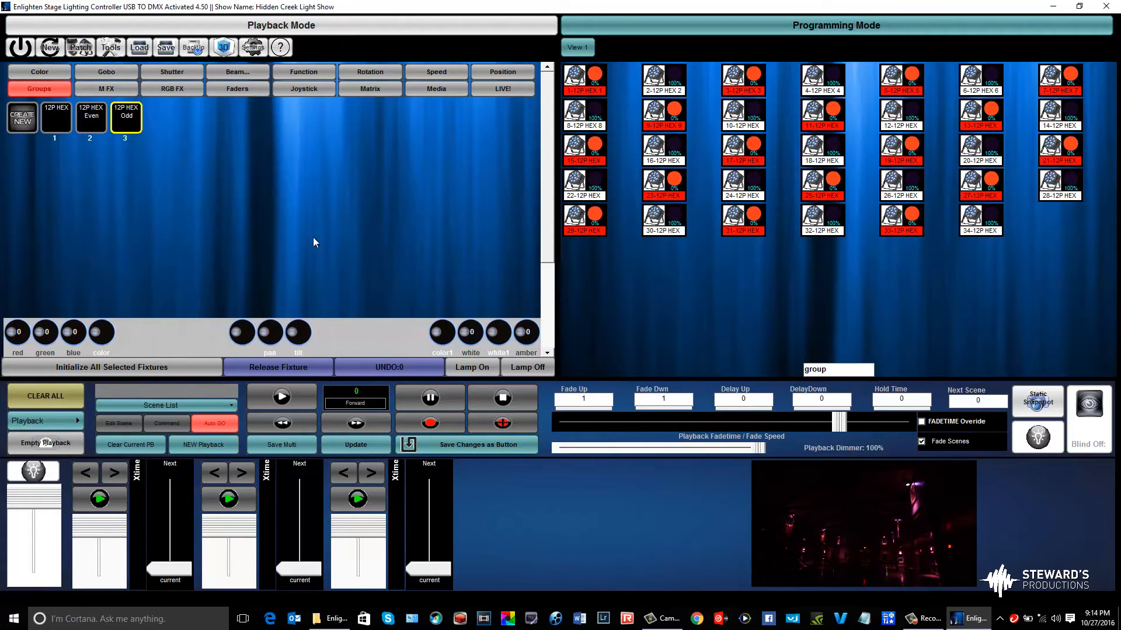
left_click(146, 372)
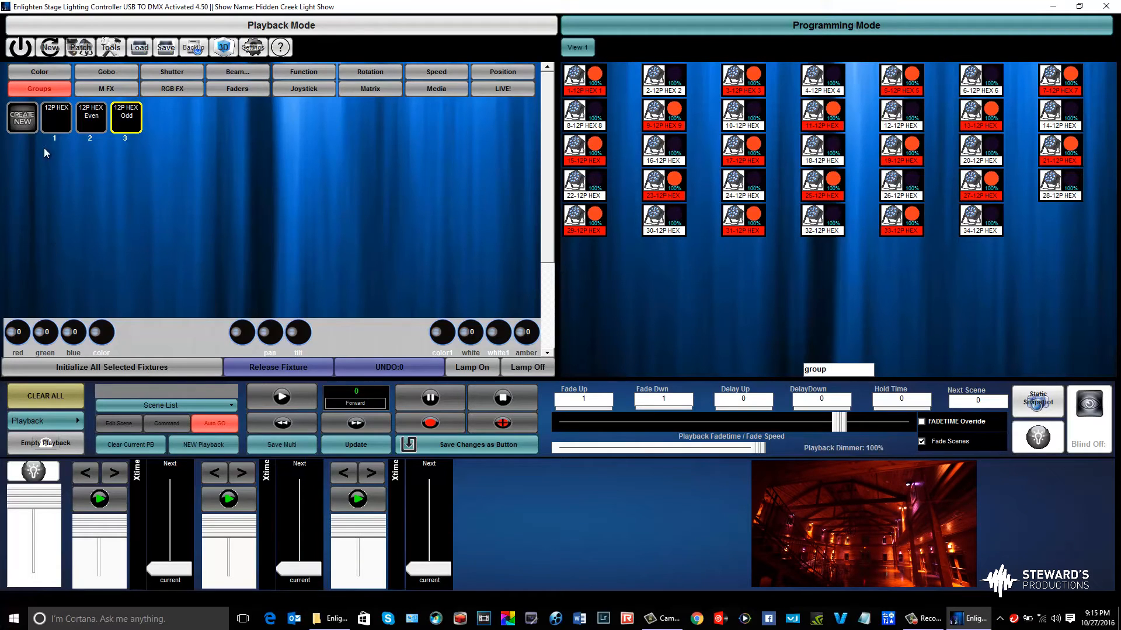
Check the odd fixtures' color values, select the 12P HEX Even group and initialize its fixtures
left_click(44, 70)
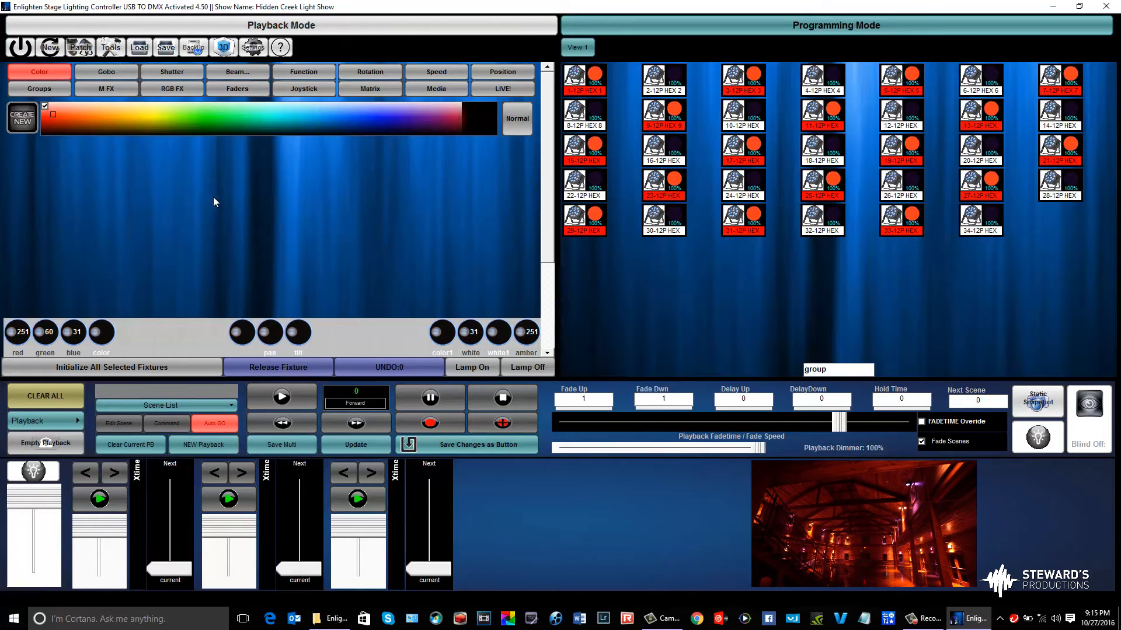
left_click(47, 89)
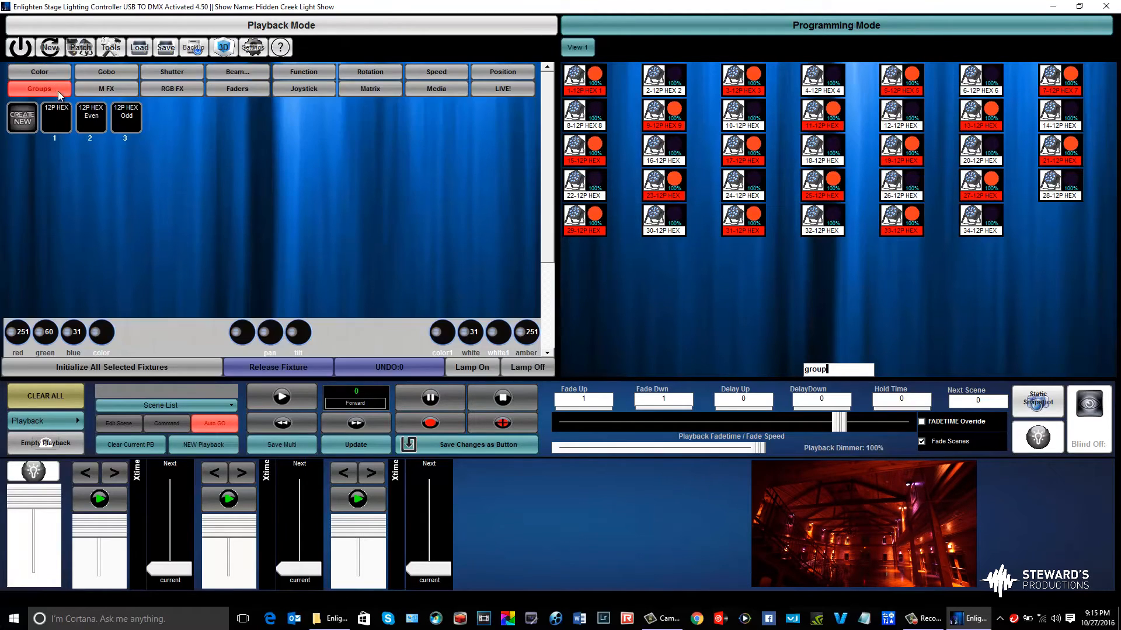
left_click(101, 114)
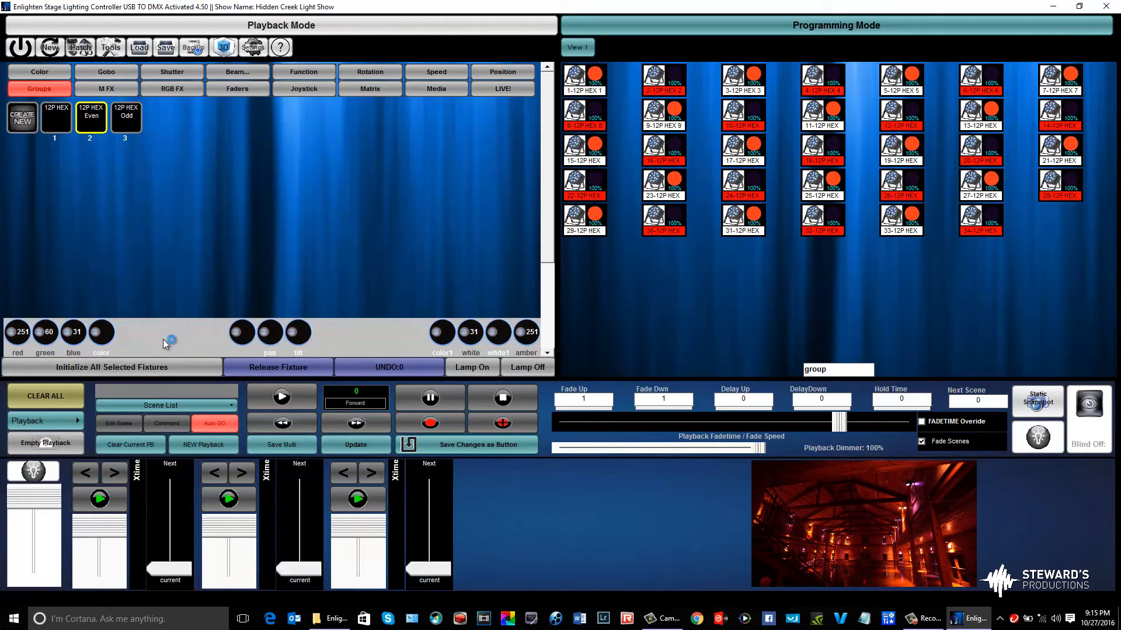
left_click(152, 361)
left_click(47, 71)
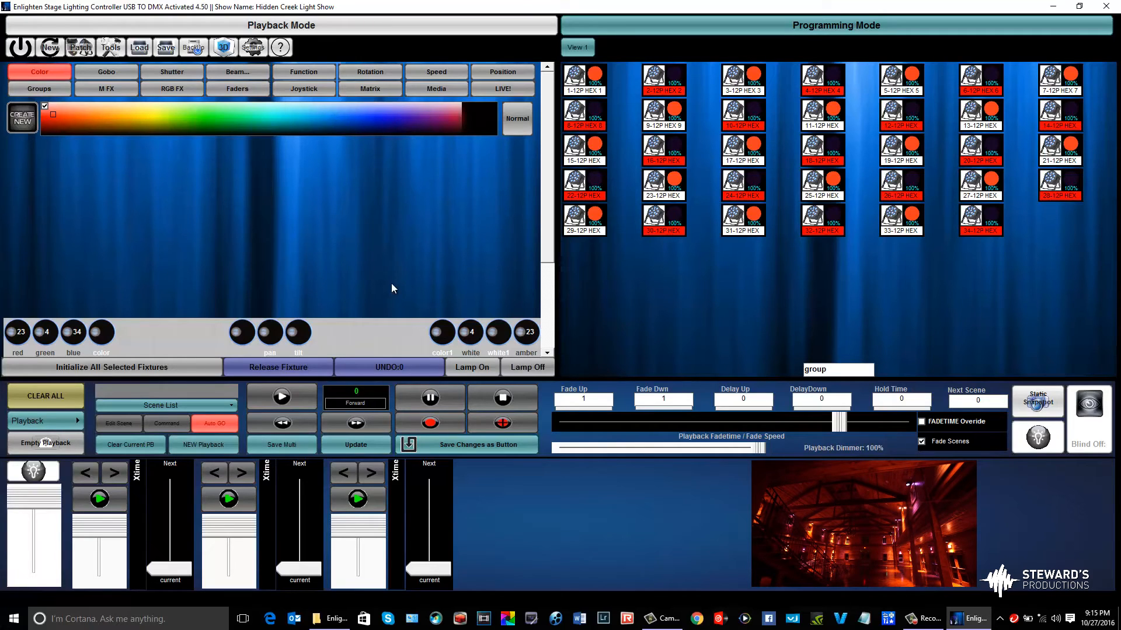
Save the orange-red and purple look as a sequence button named "test" and place it beside the "ice 1st button" button
left_click(448, 438)
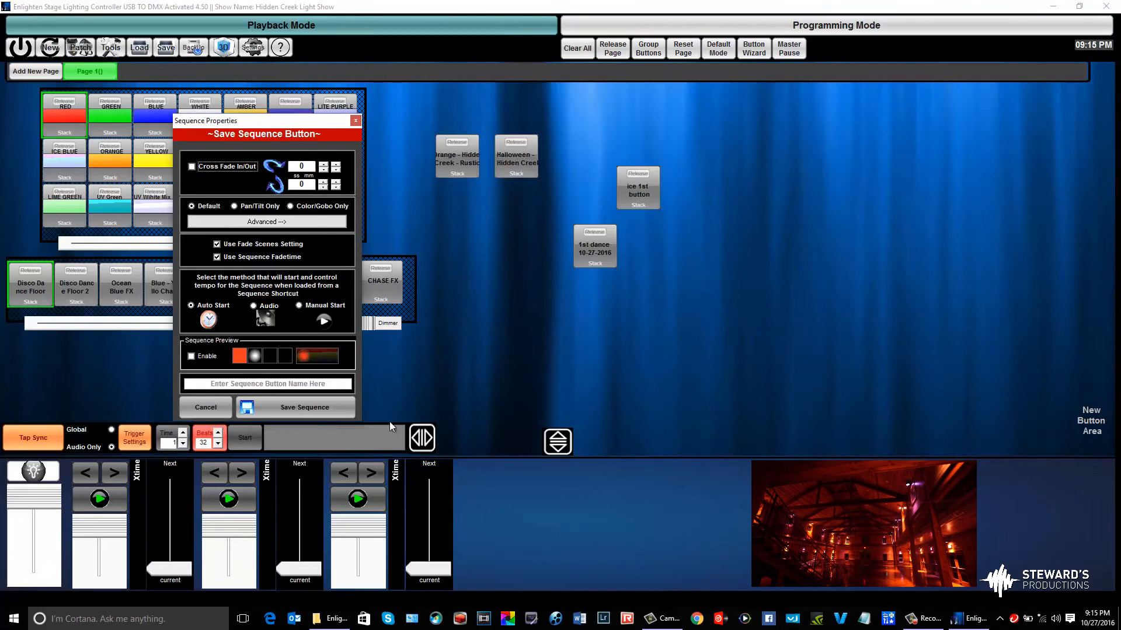
left_click(343, 384)
type("test")
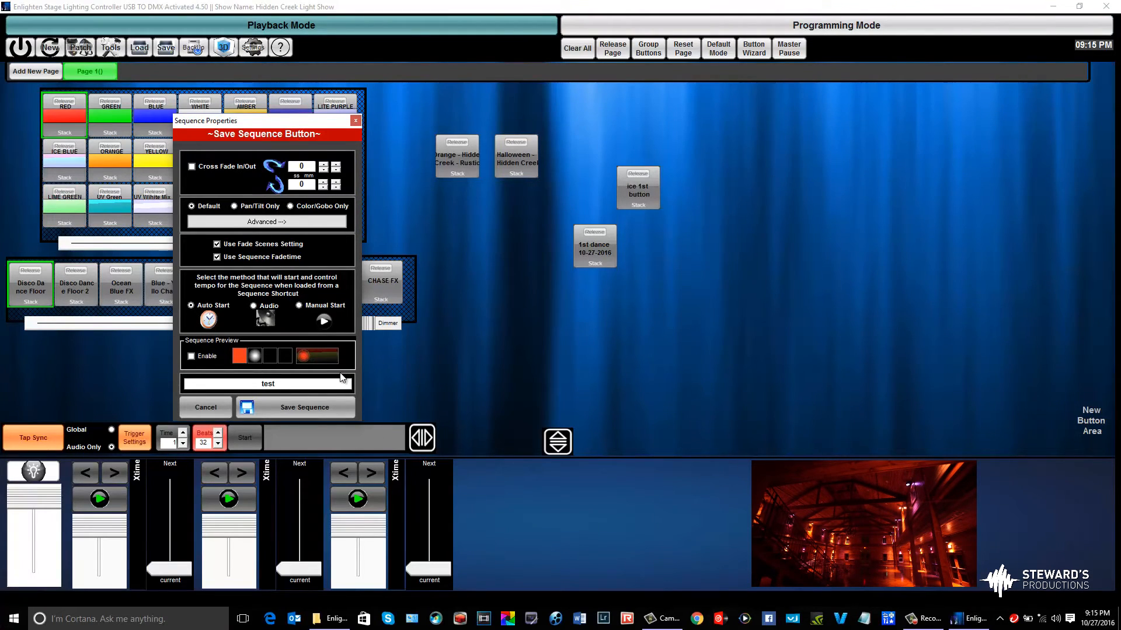
key("Return")
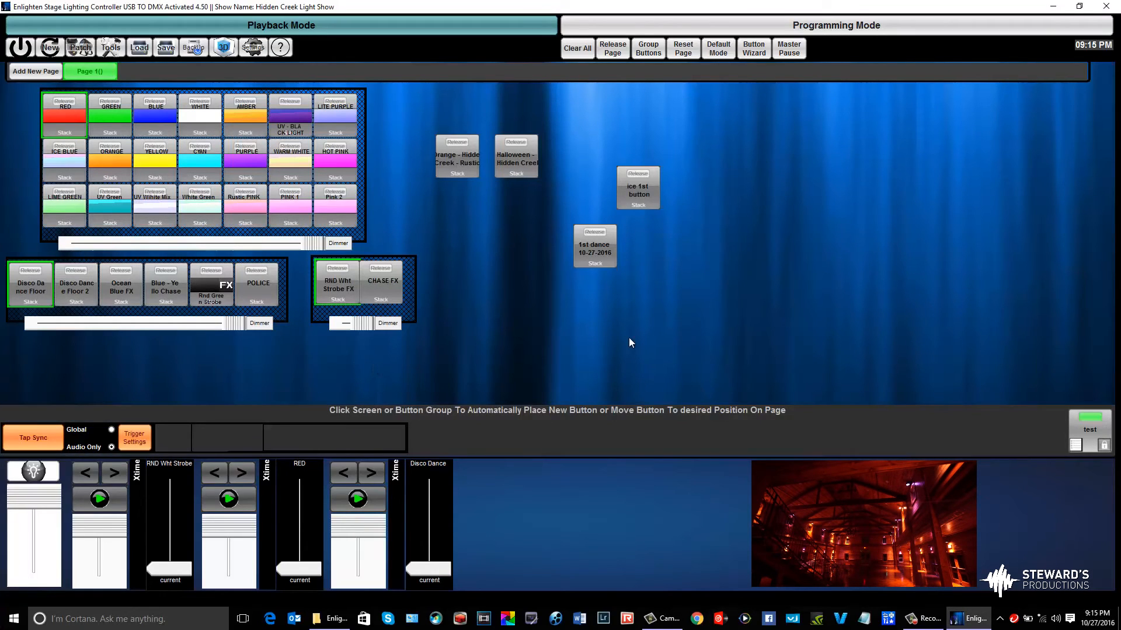
left_click_drag(1089, 422, 679, 164)
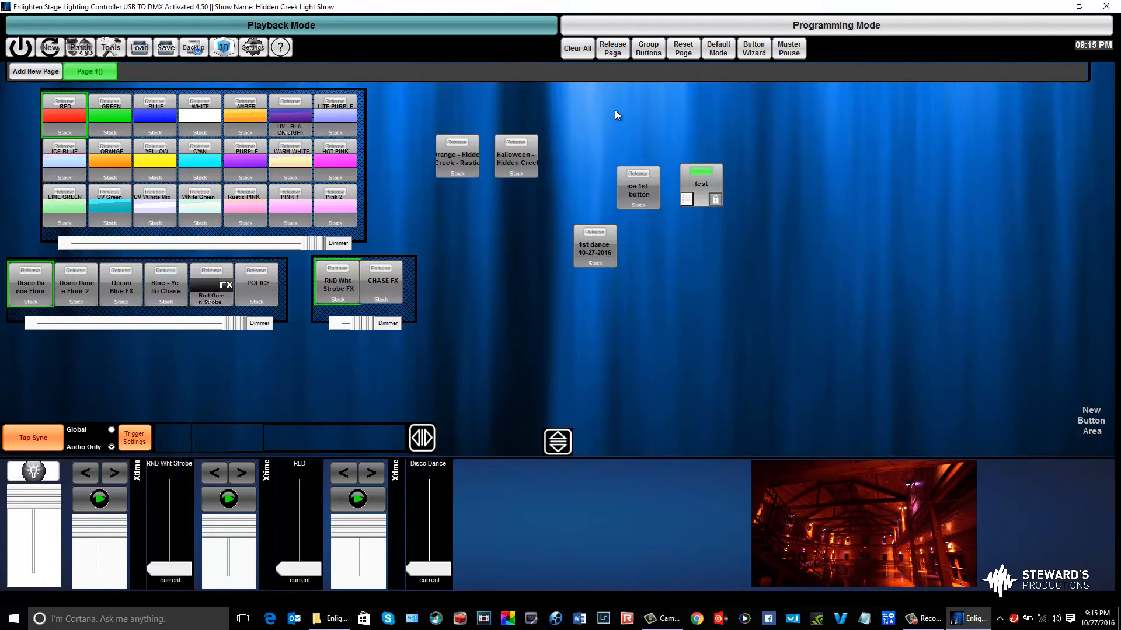
Clear all output, play the "test" look and try the master dimmer fader
left_click(572, 53)
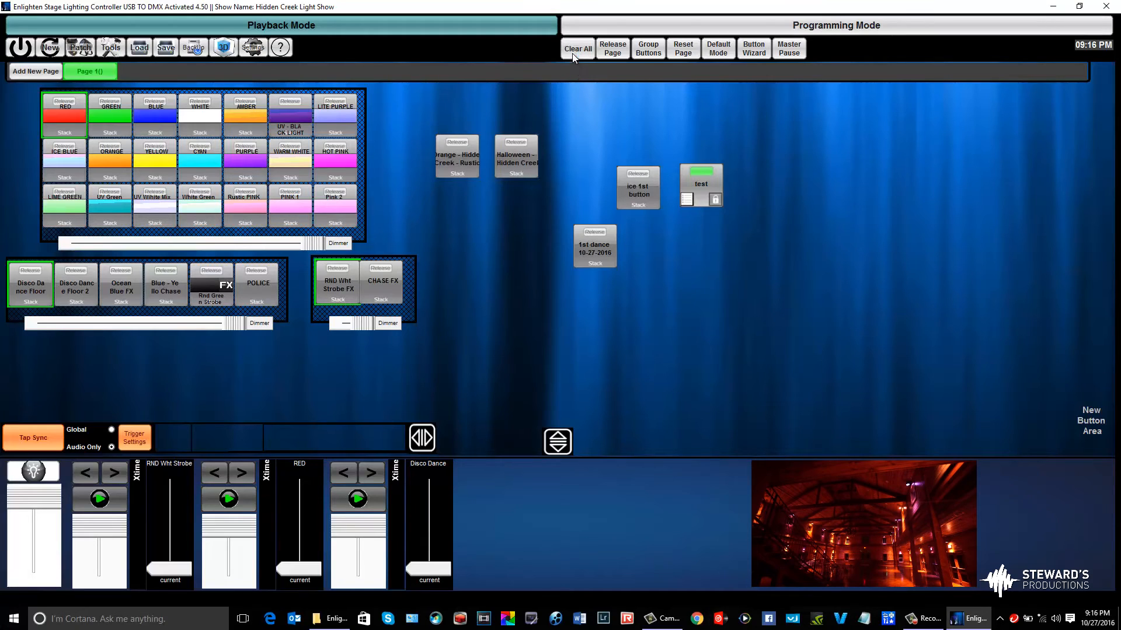
left_click(702, 192)
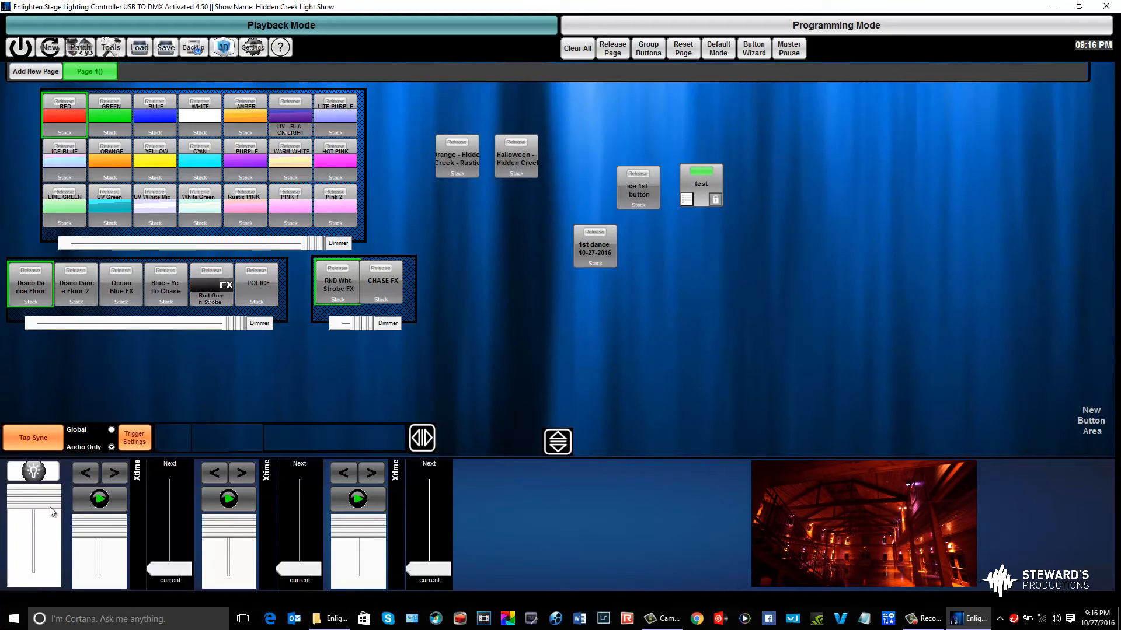
left_click_drag(48, 502, 46, 503)
mouse_move(47, 509)
left_mouse_down()
mouse_move(47, 578)
mouse_move(46, 496)
left_mouse_up()
right_click(30, 496)
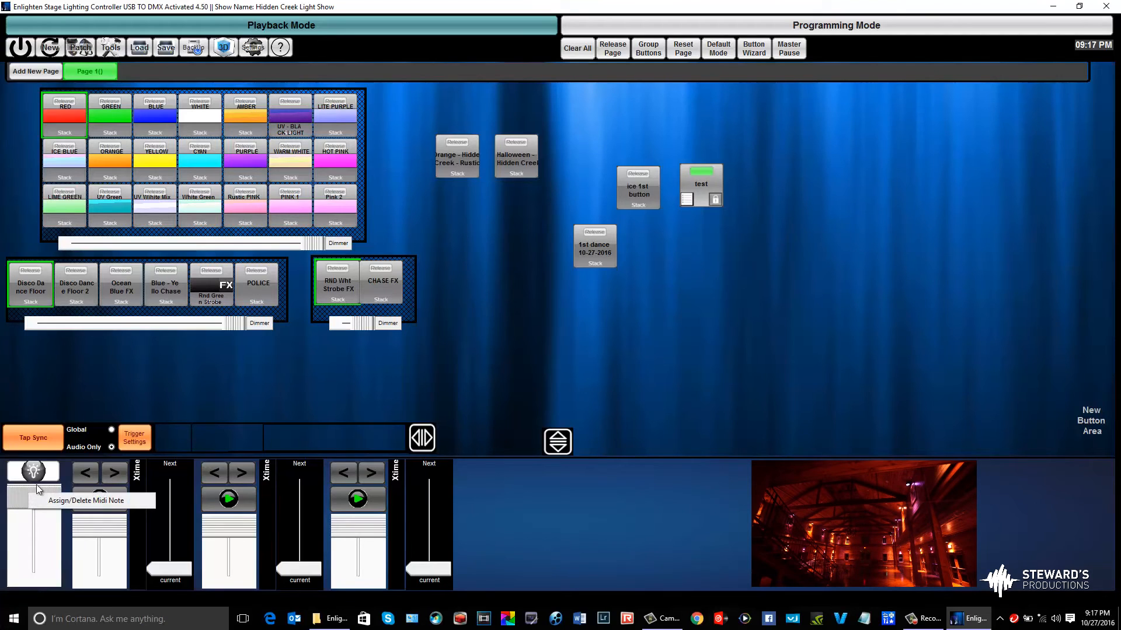
Look over the editing options available for the "test" button and dismiss them
right_click(701, 187)
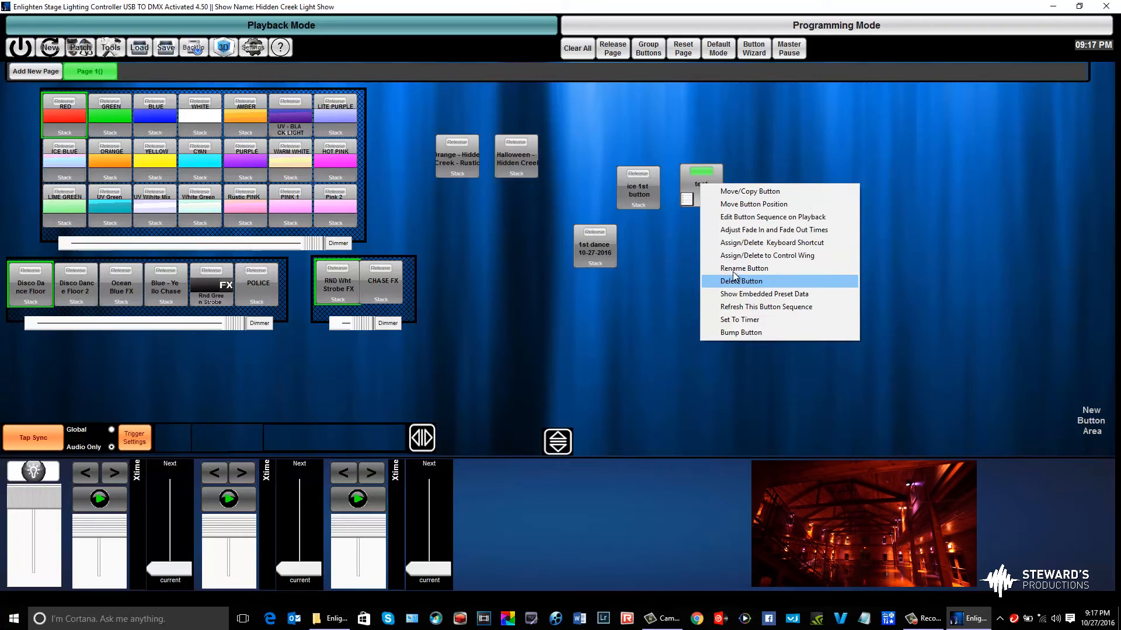
left_click(758, 160)
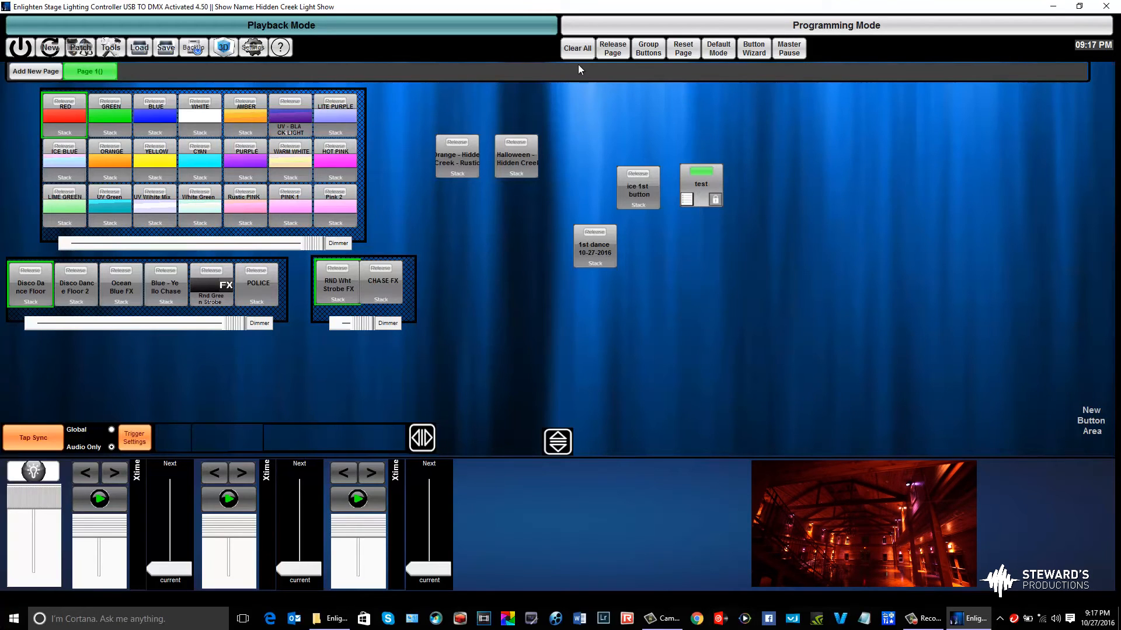
Test the Orange - Hidden Creek look, clear the output, and play it together with the Halloween - Hidden Creek look
left_click(458, 153)
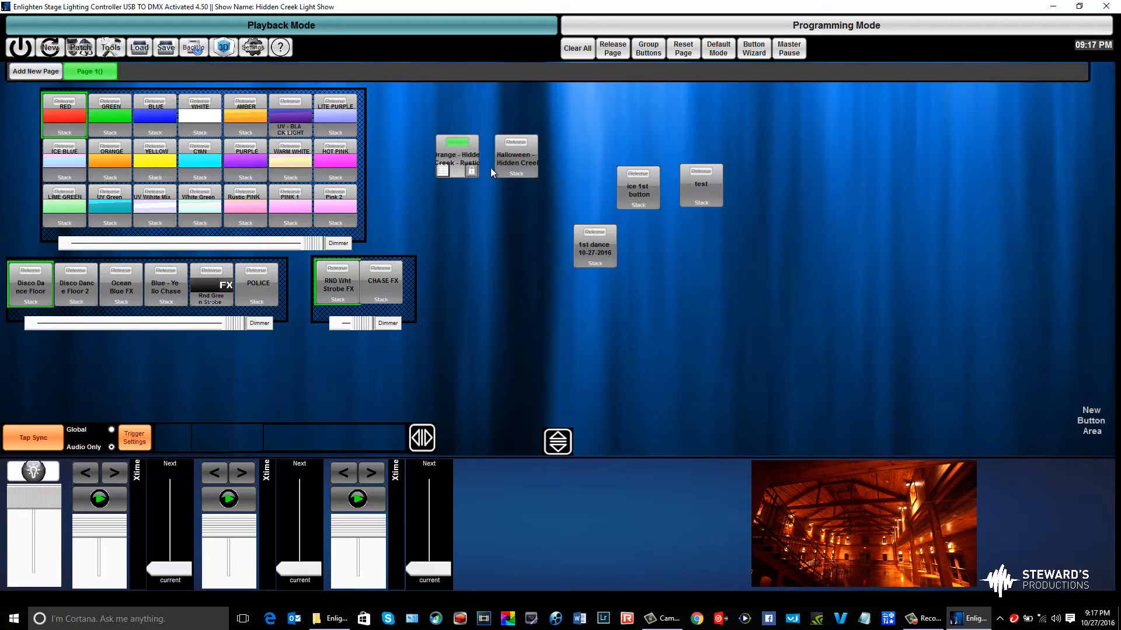
left_click(566, 51)
left_click(455, 156)
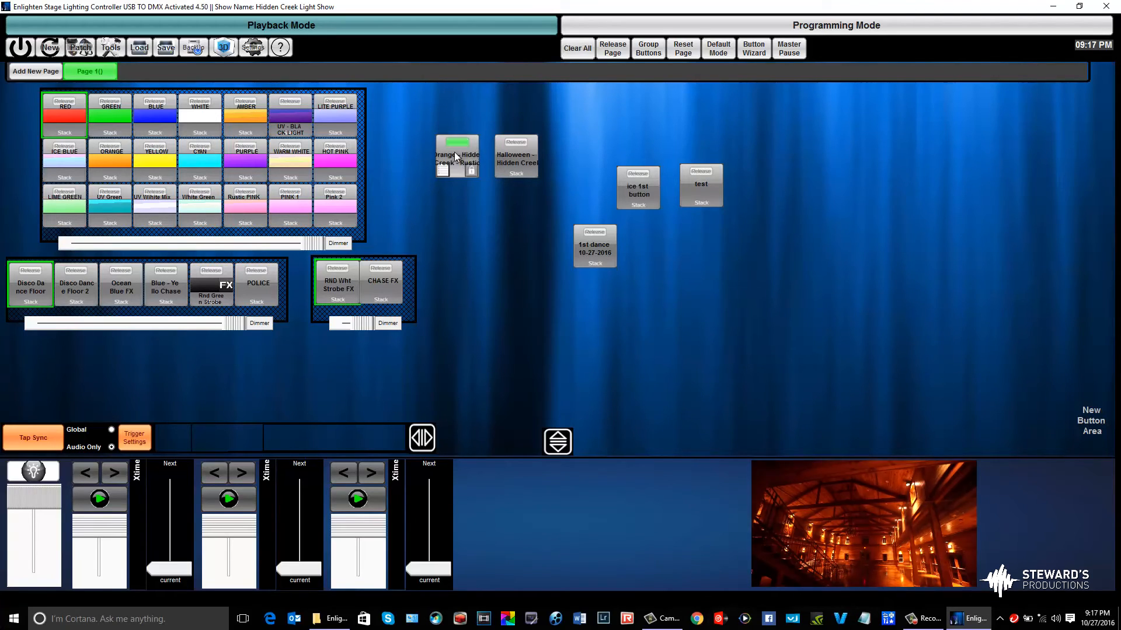
left_click(502, 155)
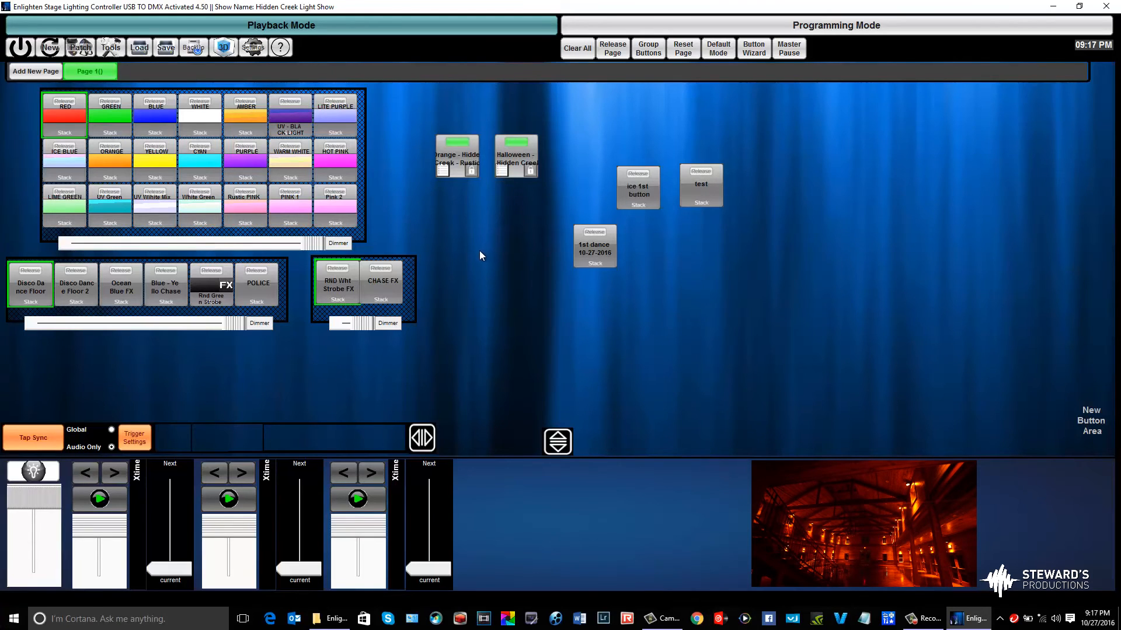
Test RND Wht Strobe FX over the running looks, release it and clear all output
left_click(338, 286)
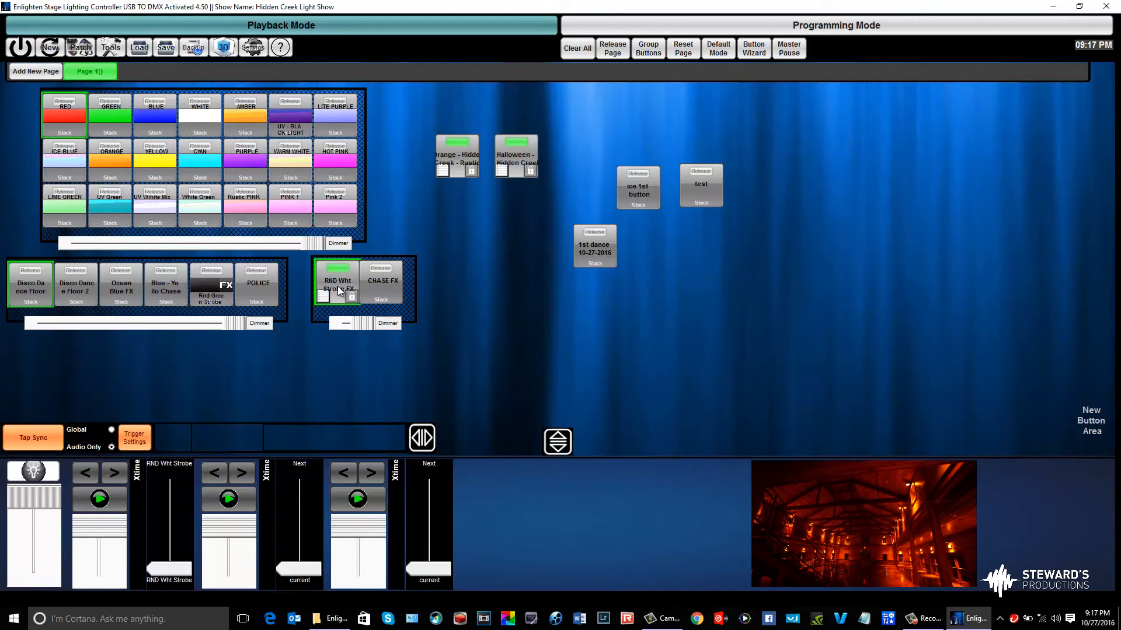
left_click(338, 286)
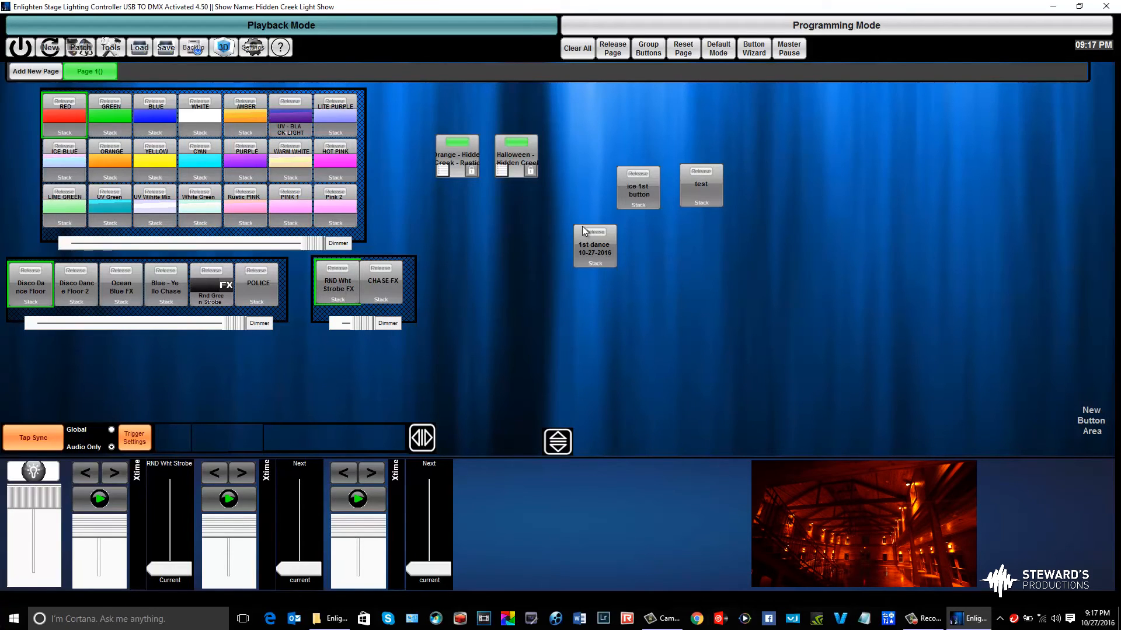
left_click(576, 46)
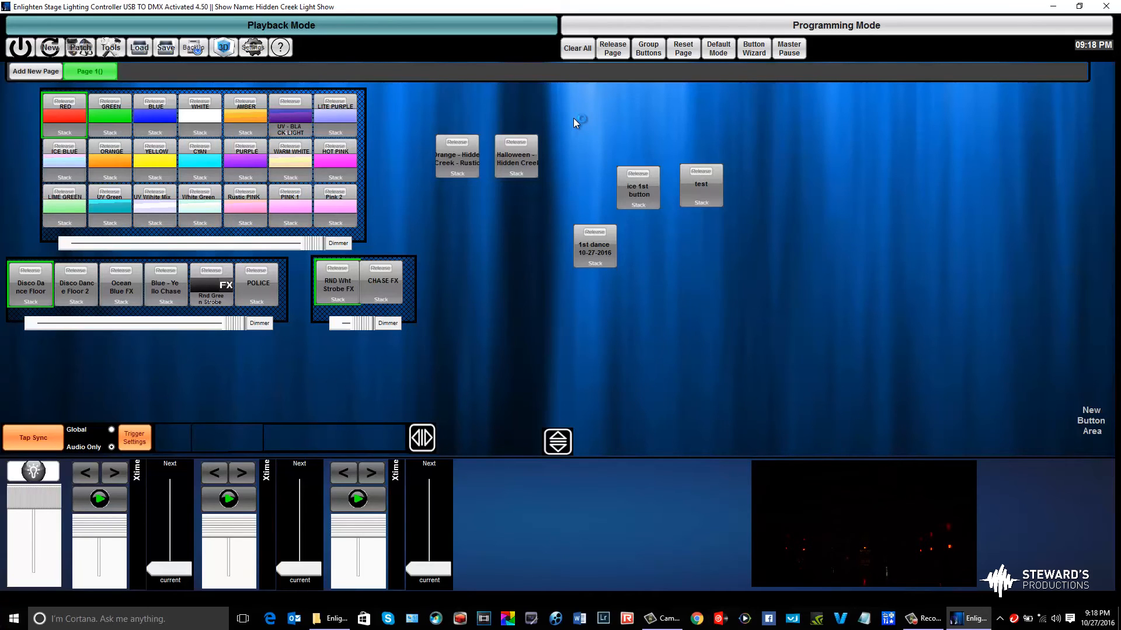
Widen the button group holding RND Wht Strobe FX and CHASE FX to make room for more buttons
left_click_drag(418, 270, 490, 270)
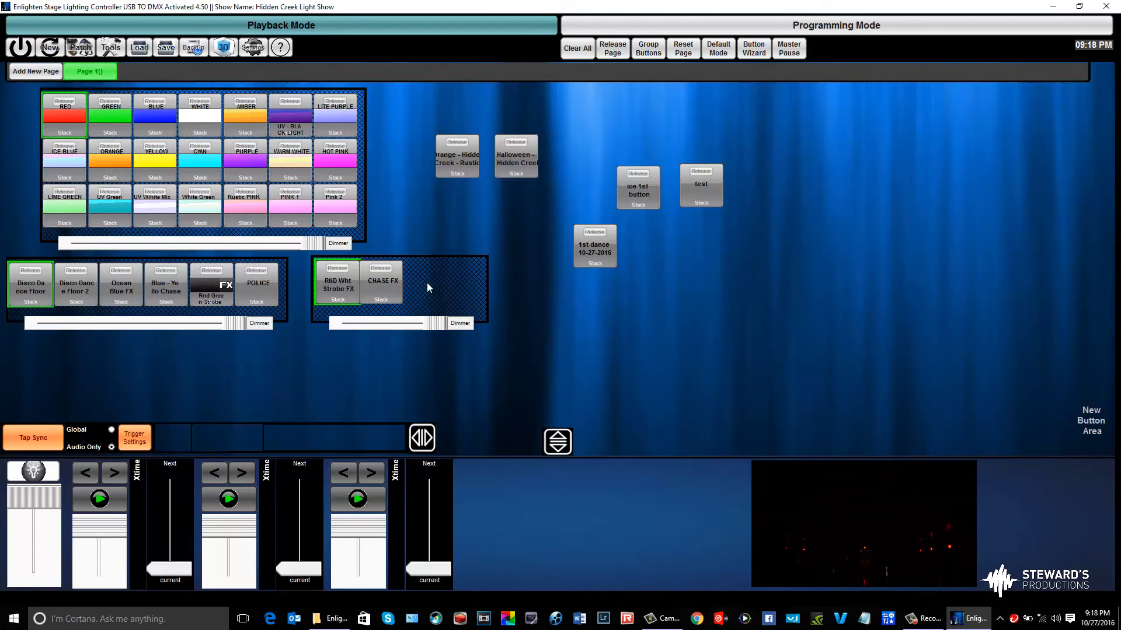
Test PURPLE with RND Wht Strobe FX layered over it, try CHASE FX with PURPLE released, and clear all output
left_click(233, 158)
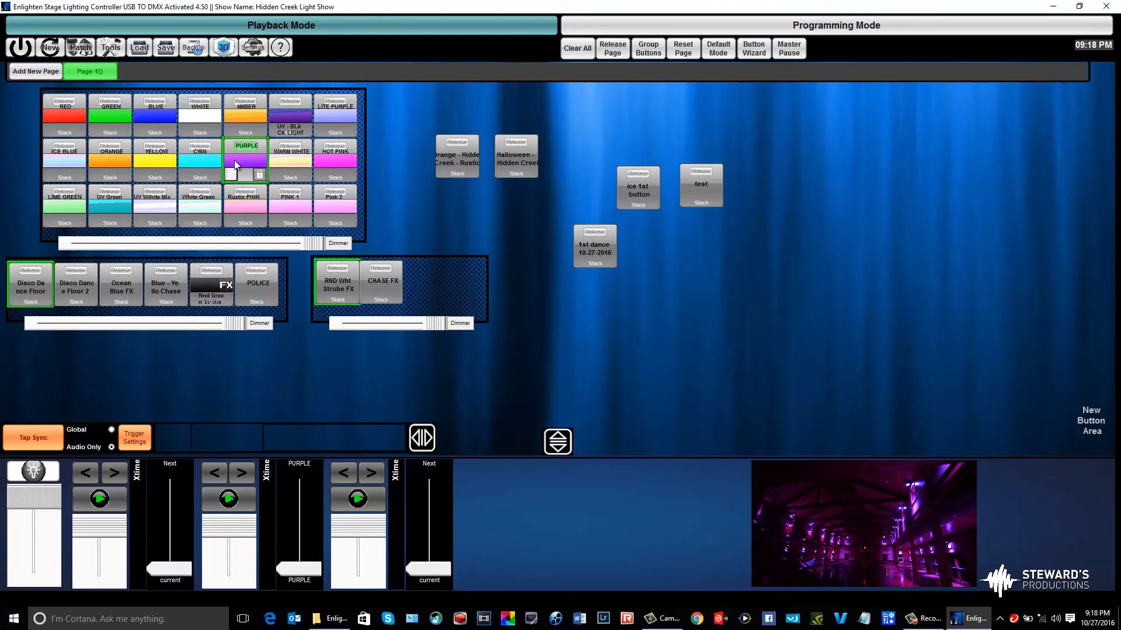
left_click(332, 282)
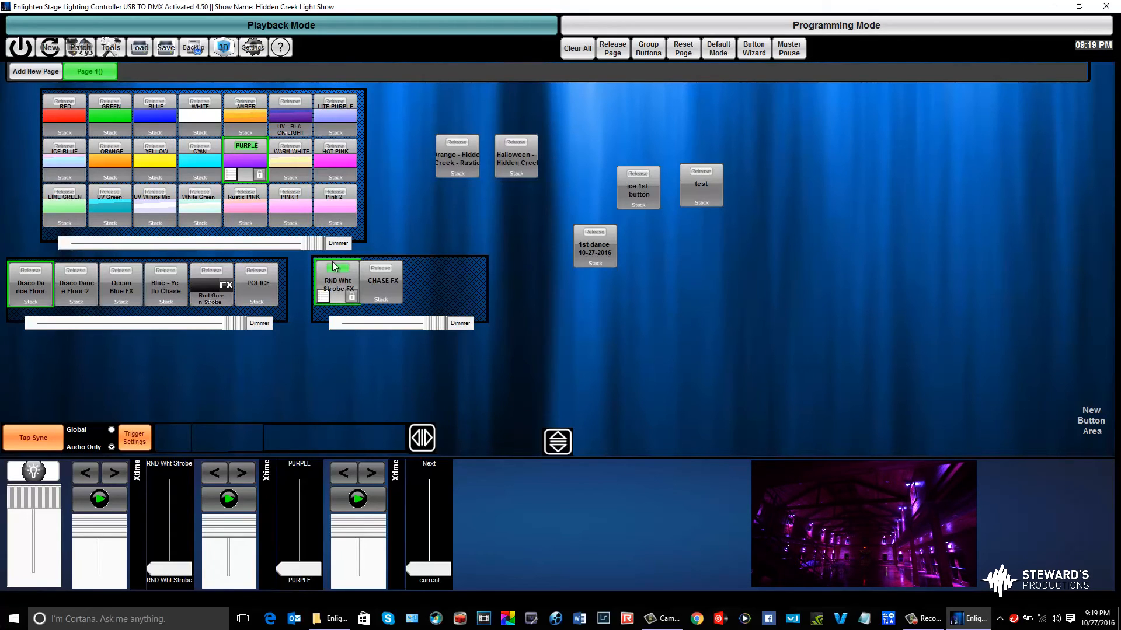
left_click(234, 148)
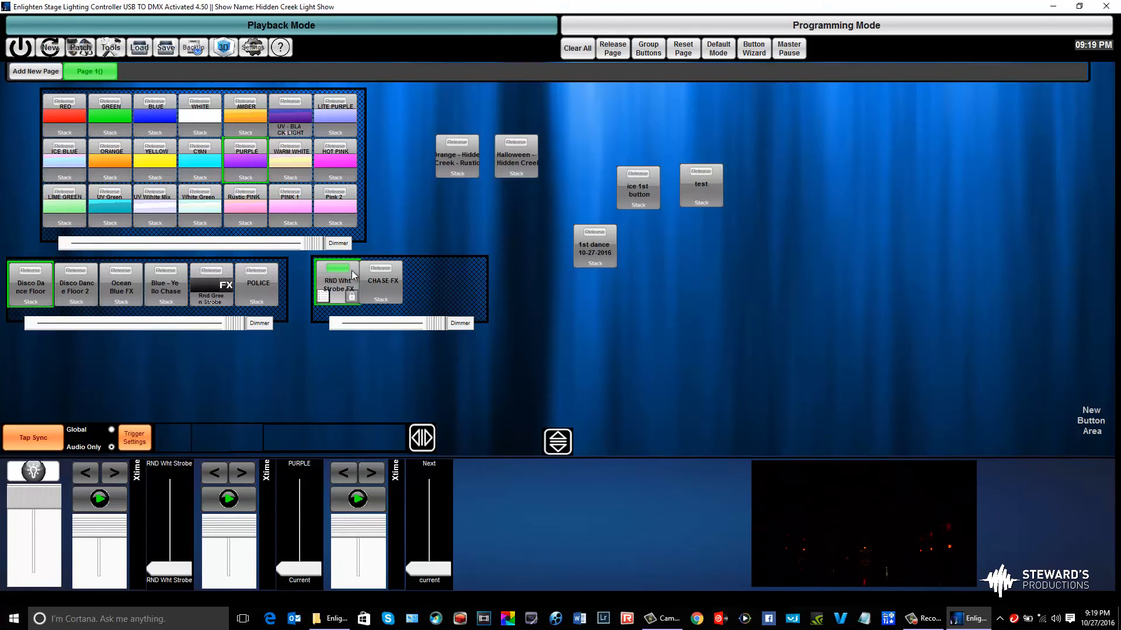
left_click(352, 281)
left_click(376, 281)
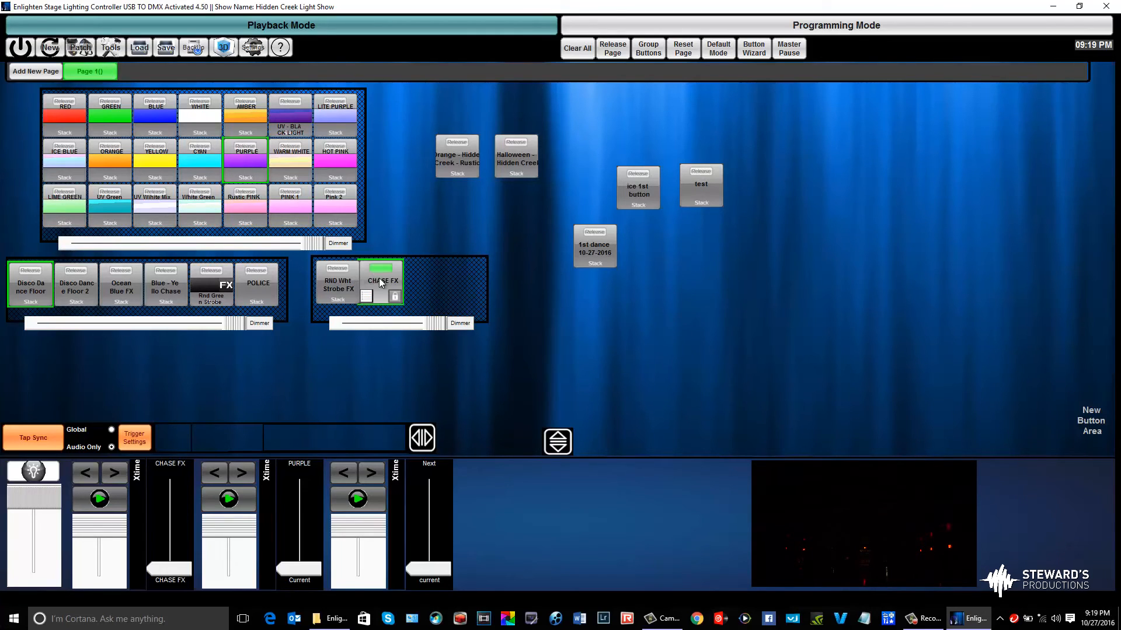
left_click(569, 50)
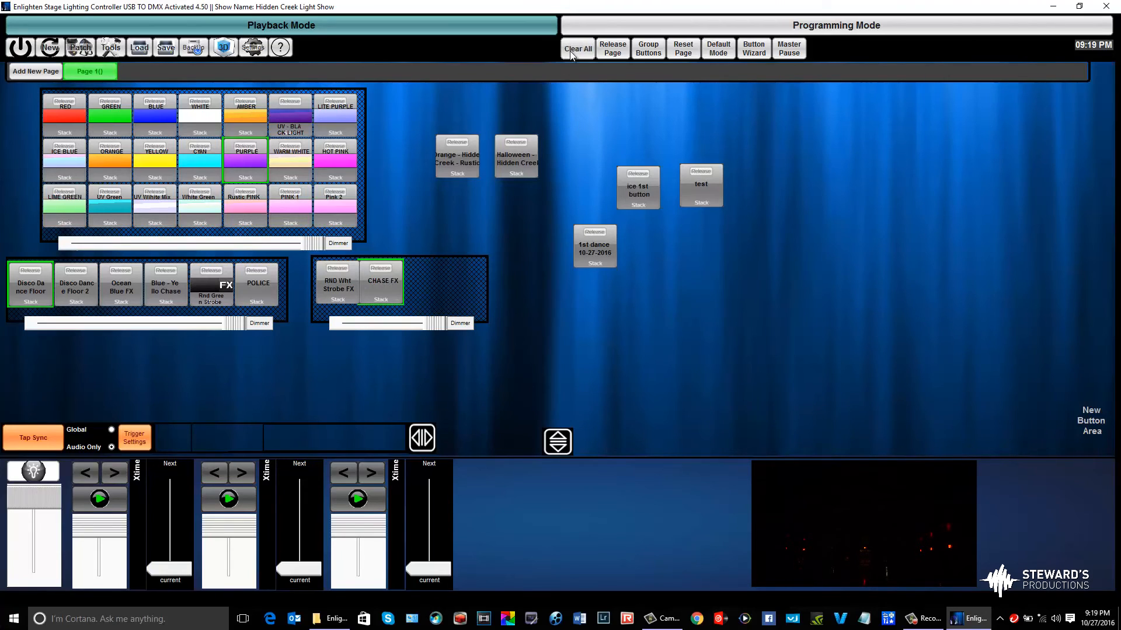
Test RND Wht Strobe FX, adding Rnd Green Strobe, POLICE, Blue - Yello Chase and Ocean Blue FX over it in turn
left_click(345, 282)
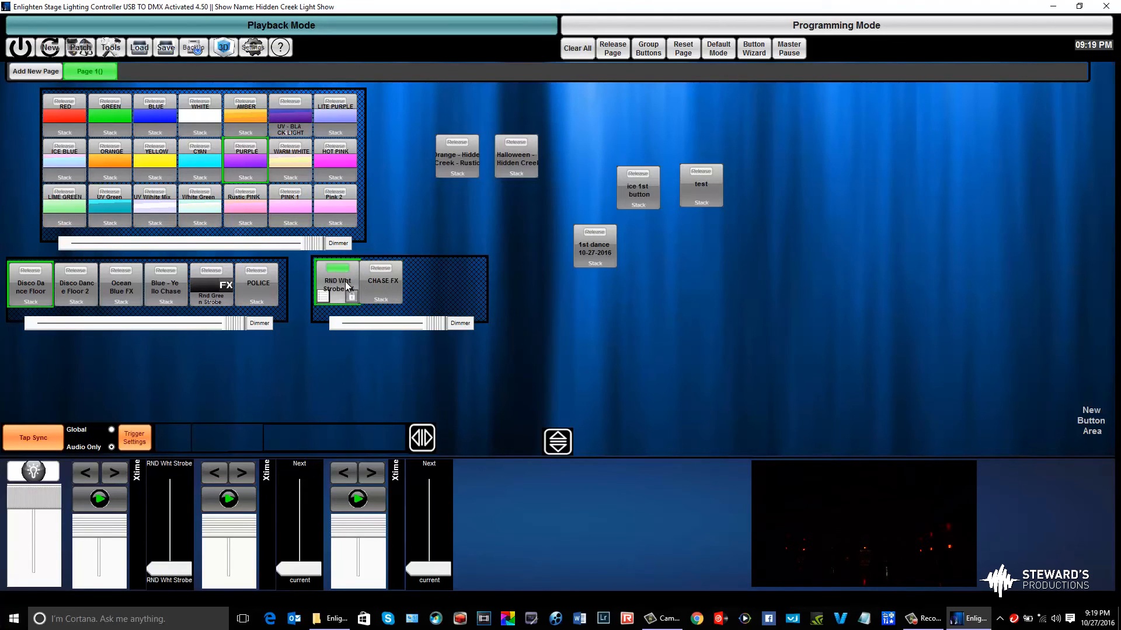
left_click(202, 285)
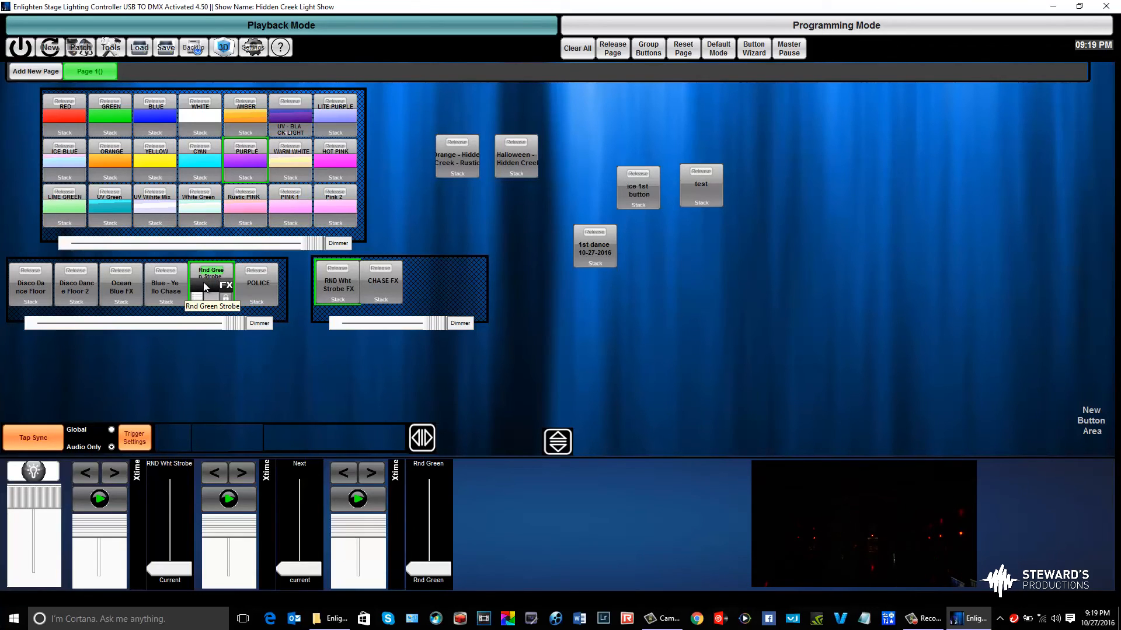
left_click(250, 275)
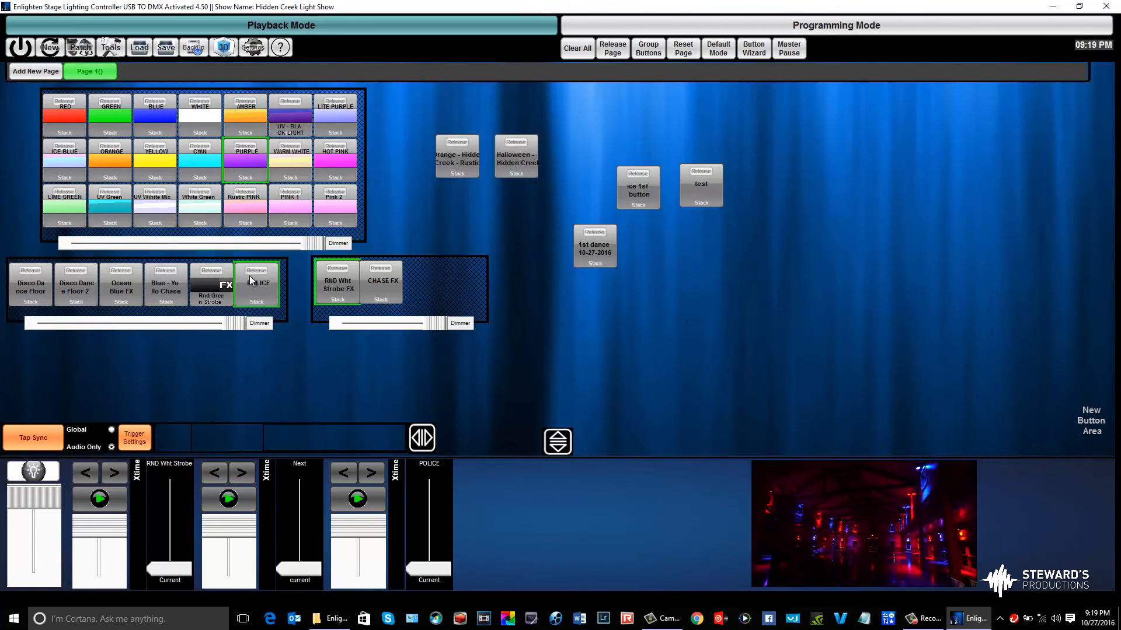
left_click(165, 297)
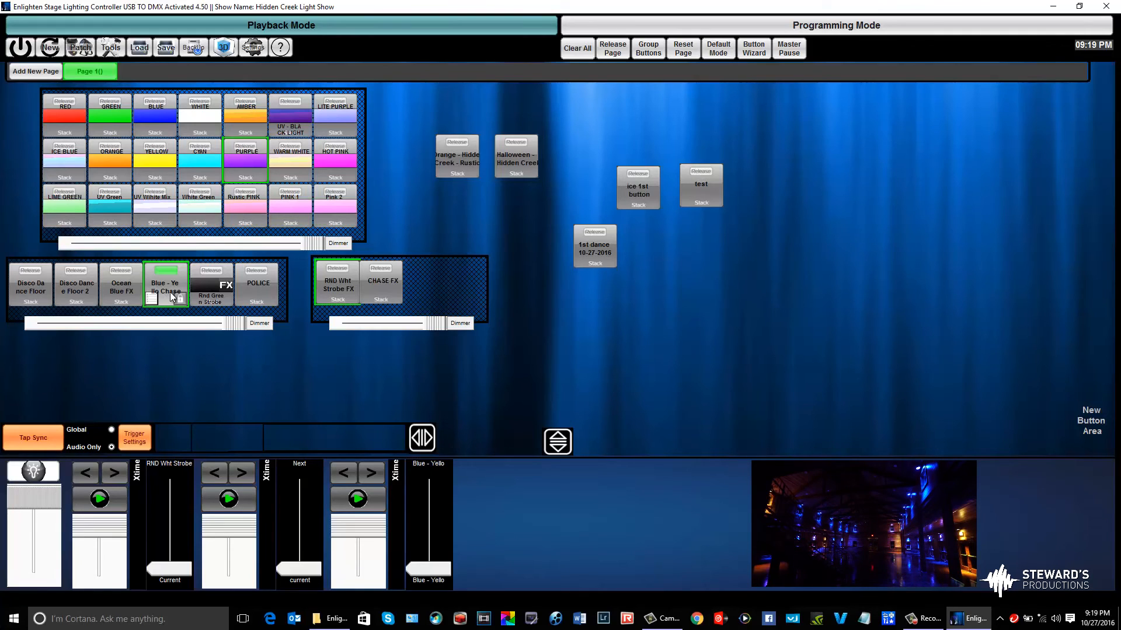
left_click(131, 282)
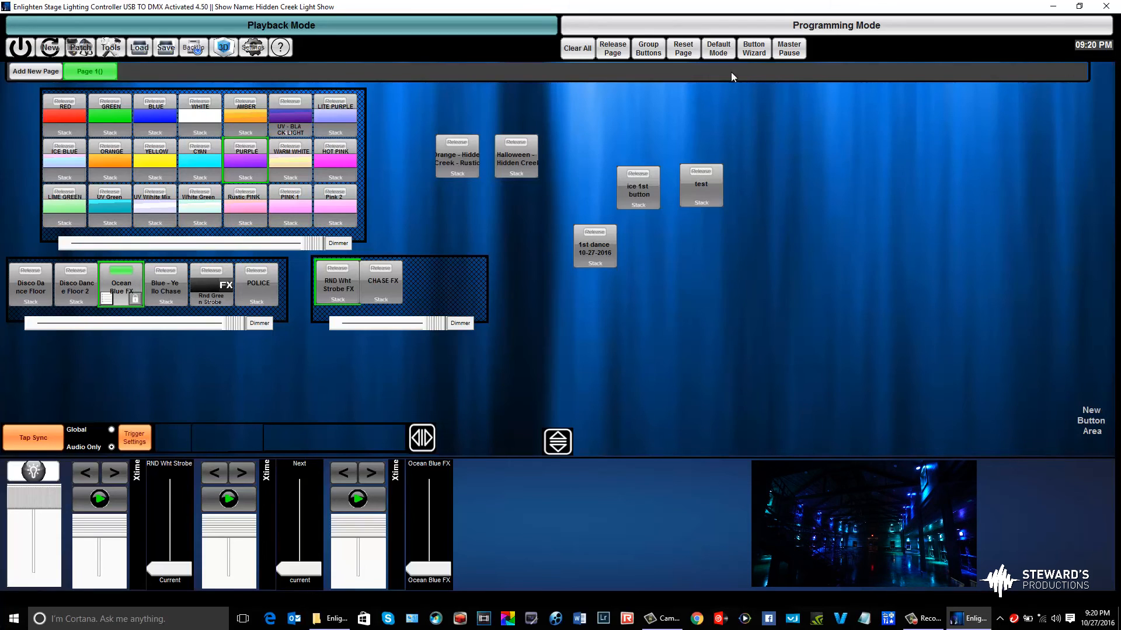
Return to programming, select the full 12P HEX group and initialize all of its fixtures
left_click(790, 27)
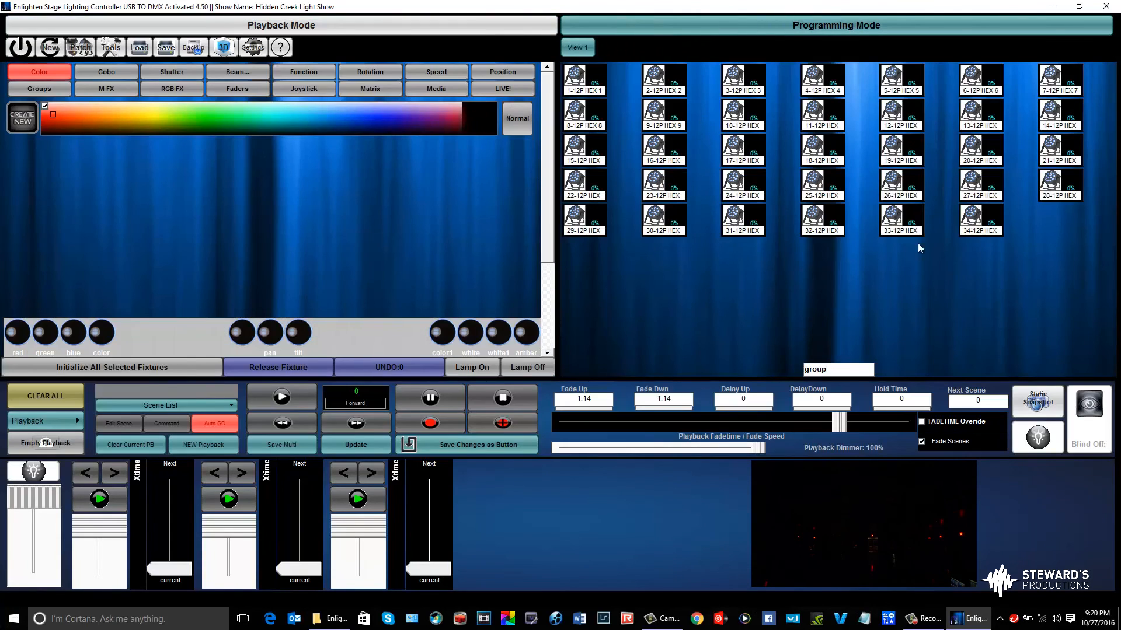
left_click(47, 88)
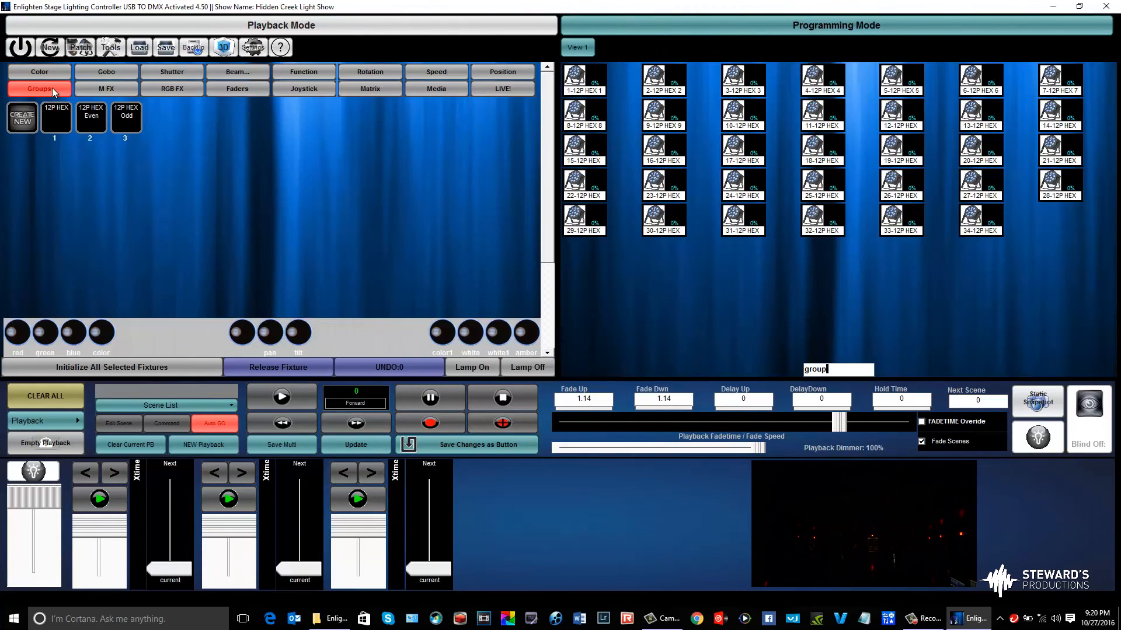
left_click(56, 116)
left_click(121, 371)
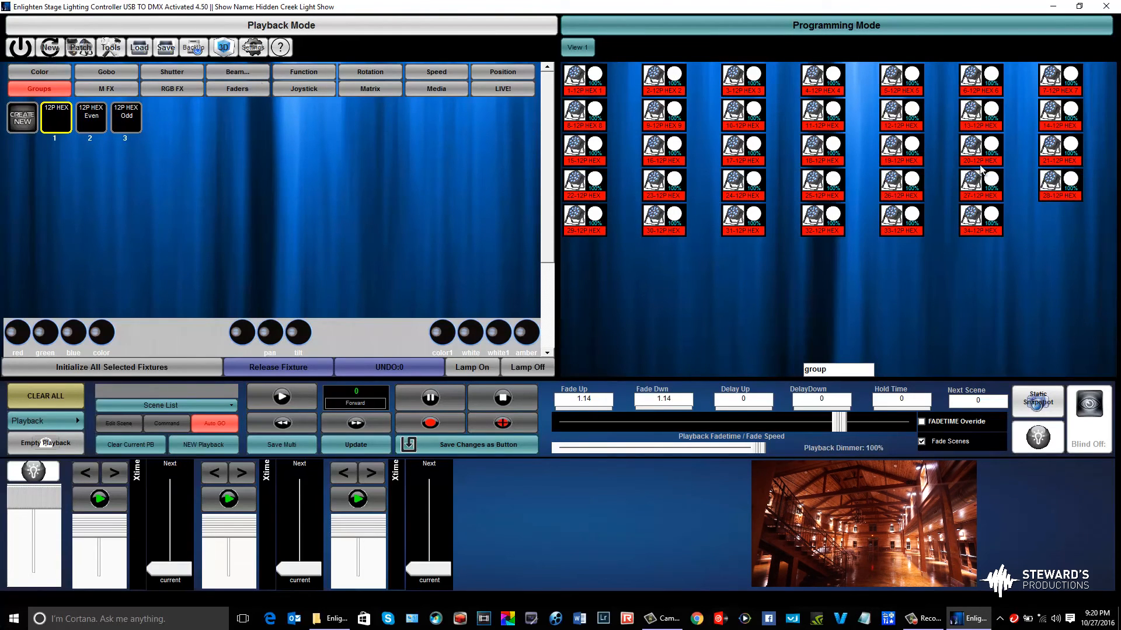
Turn off the red, green, blue, white and amber channels of the 12P HEX fixtures
left_click(258, 88)
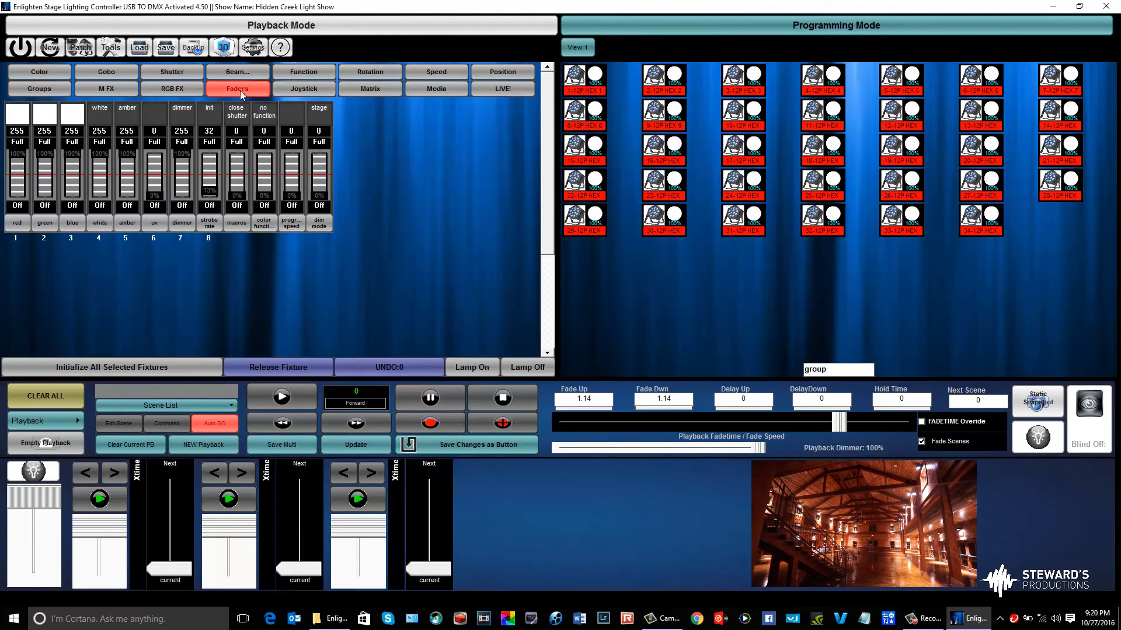
left_click(16, 208)
left_click(44, 207)
left_click(72, 208)
left_click(99, 208)
left_click(127, 208)
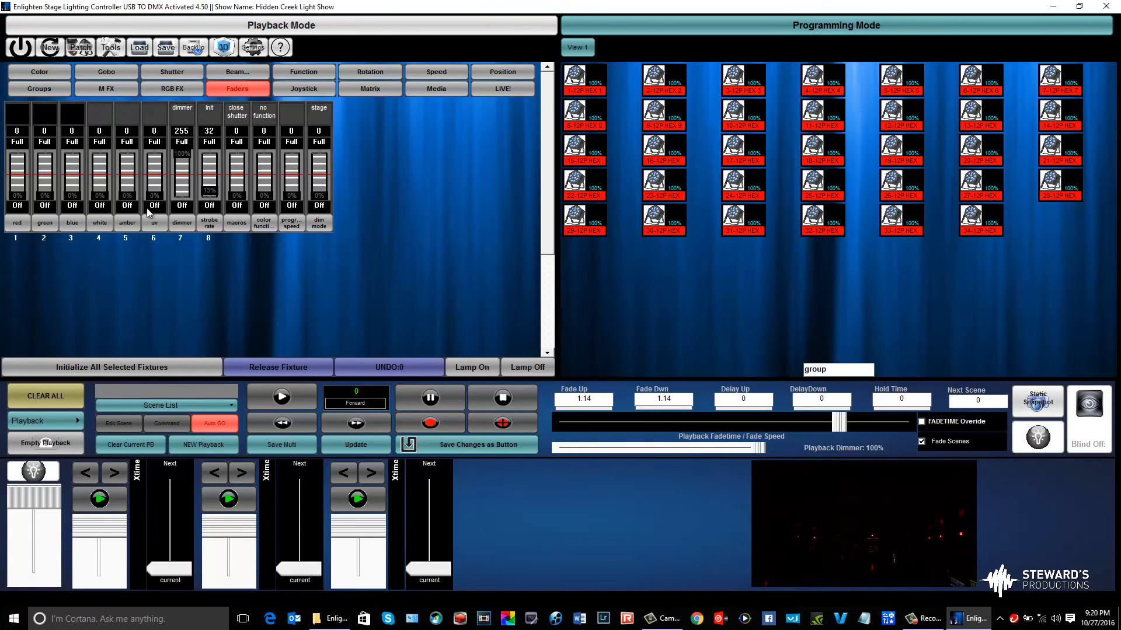
Apply the Wave 1 channel effect to the white channel of the selected fixtures
left_click(100, 226)
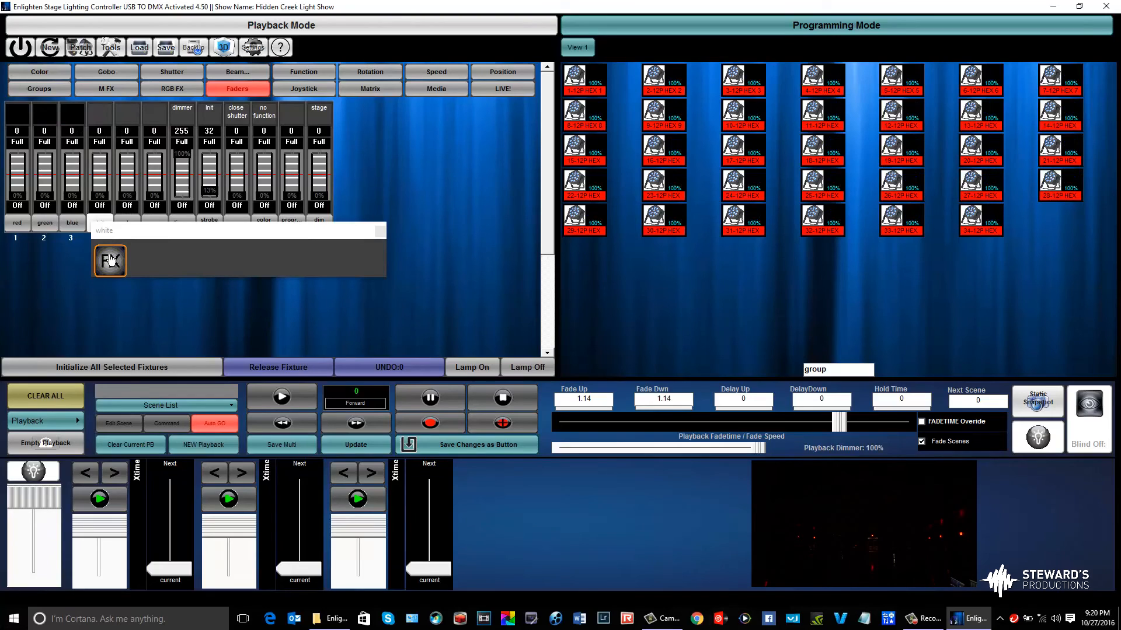
left_click(100, 220)
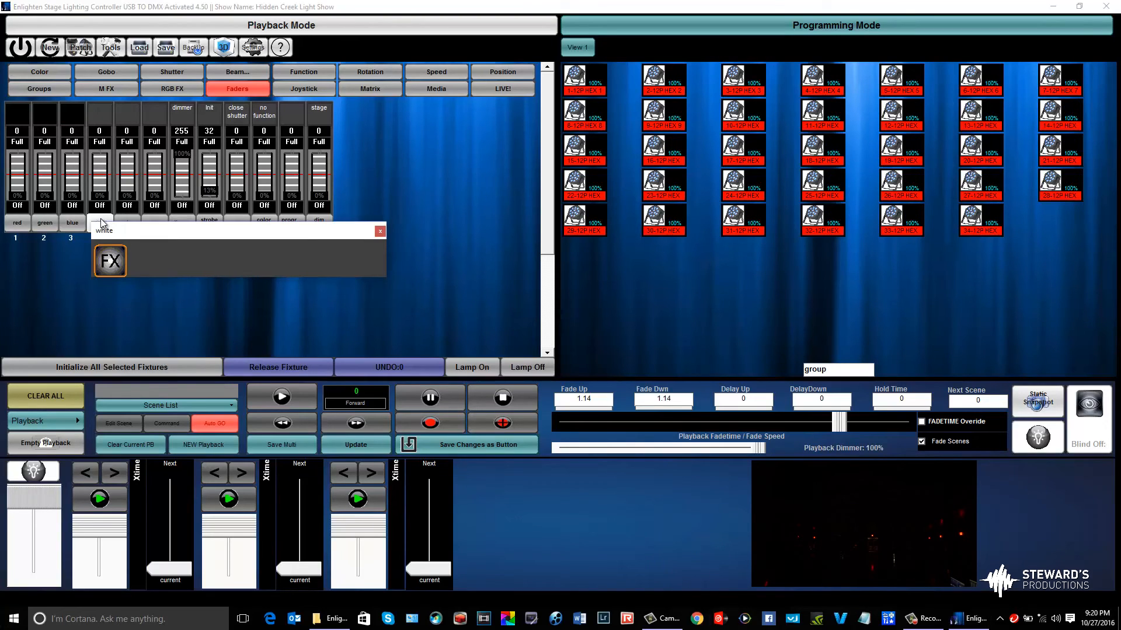
left_click(380, 231)
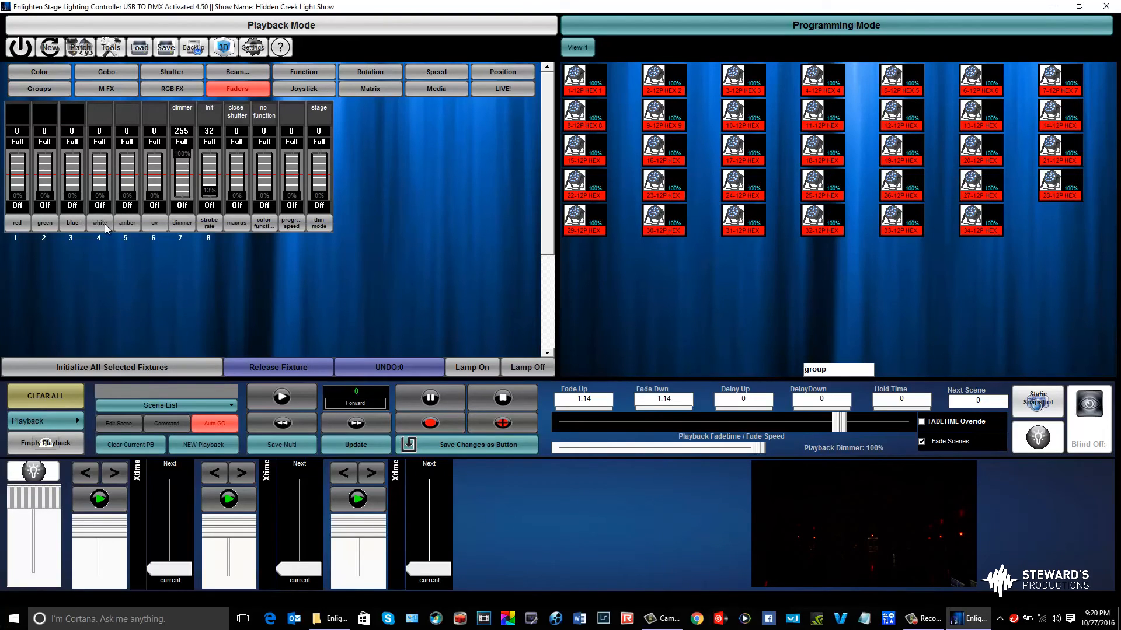
left_click(104, 225)
left_click(120, 279)
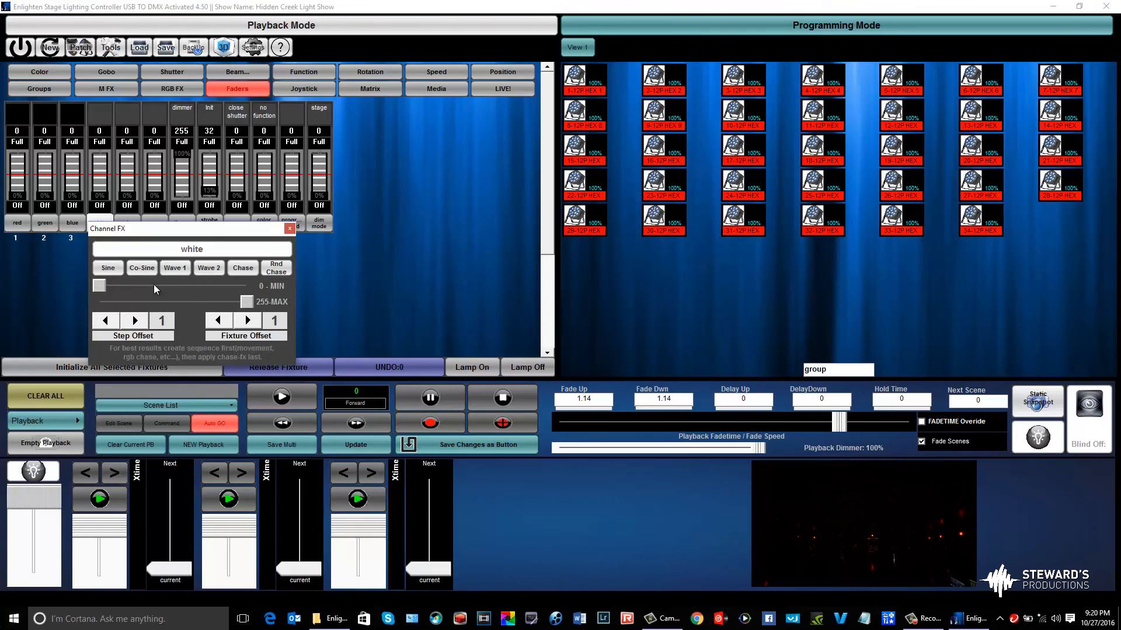
left_click(179, 269)
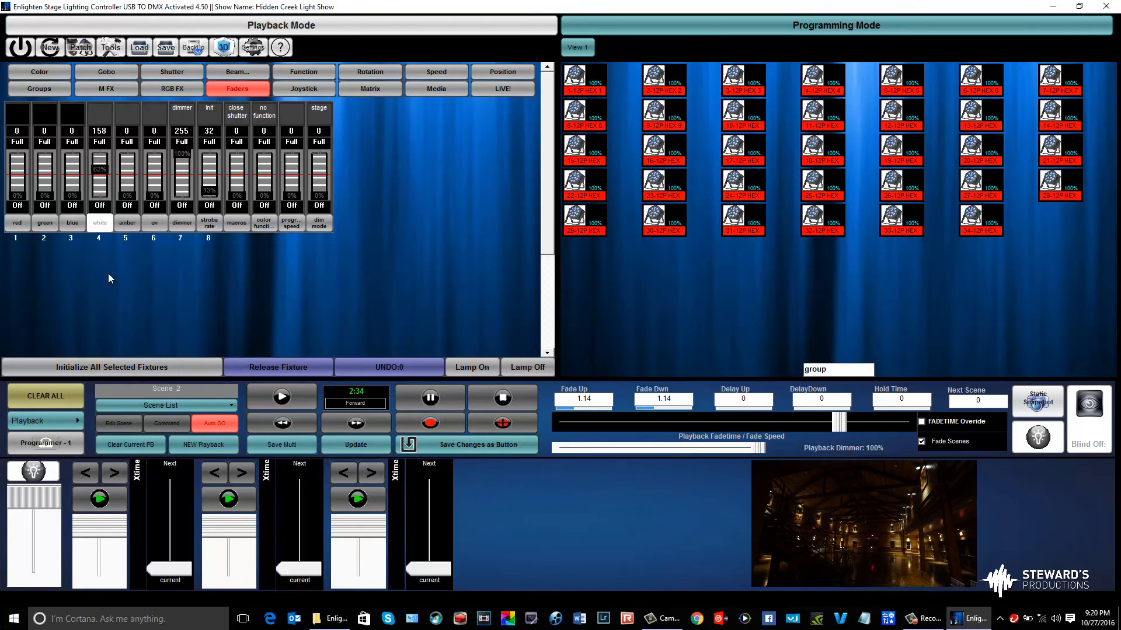
Set the white channel effect's minimum to 255 and maximum to 0, trying the Co-Sine and Sine patterns
left_click(102, 224)
left_click(115, 256)
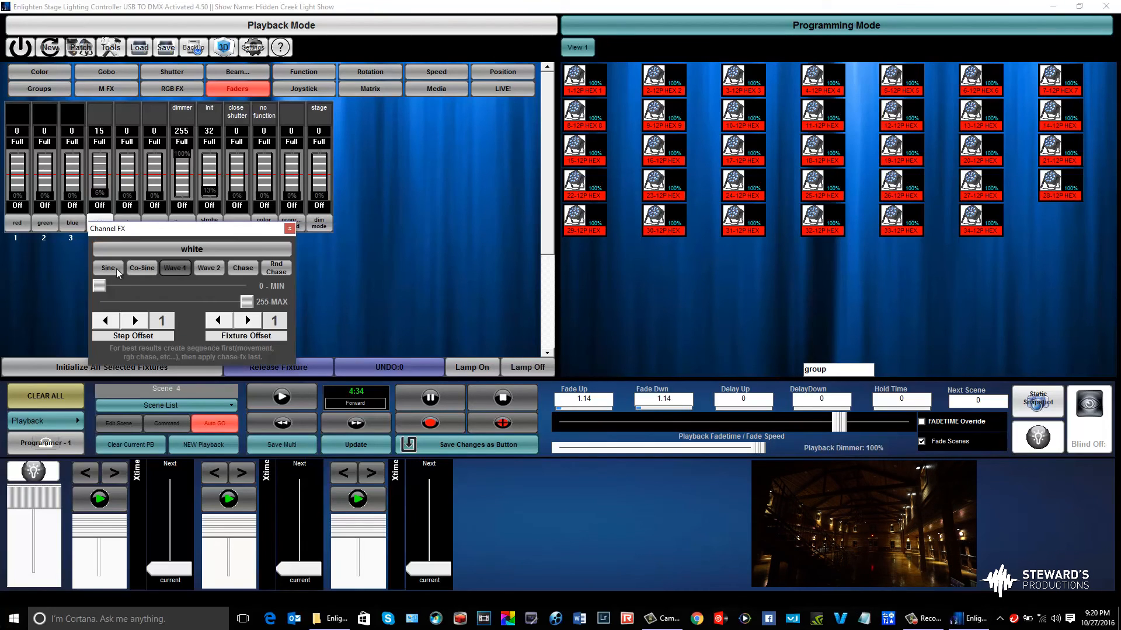
mouse_move(99, 286)
left_mouse_down()
mouse_move(247, 285)
mouse_move(99, 301)
left_mouse_up()
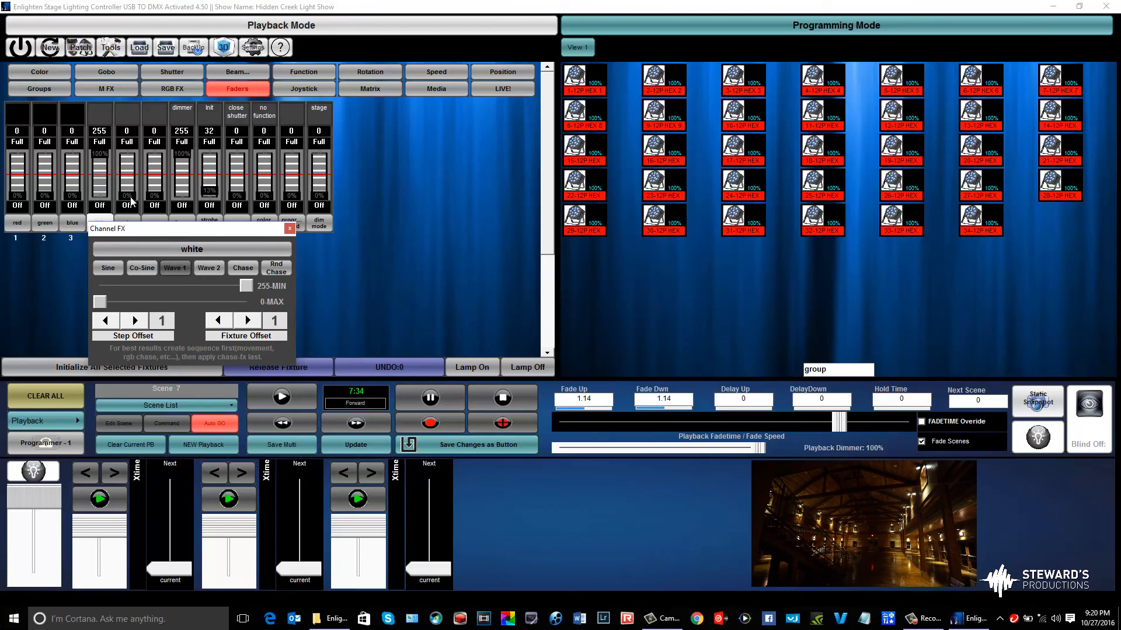
left_click(142, 269)
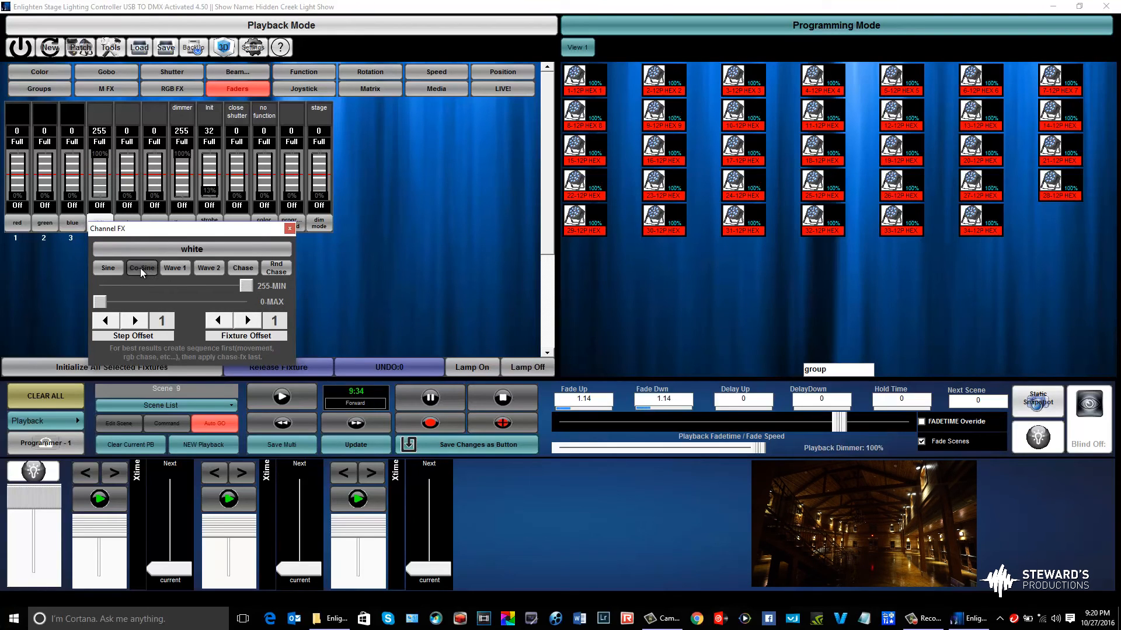
left_click(100, 269)
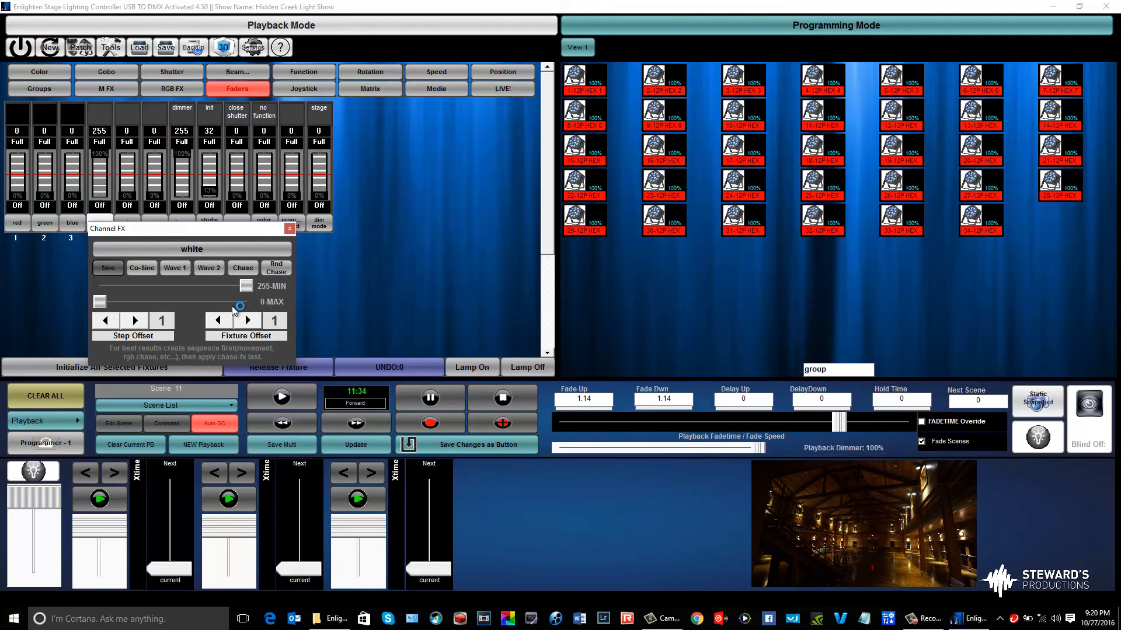
Set the white effect's step offset and fixture offset to 3 and lower the white level to 0
left_click(145, 320)
left_click(143, 321)
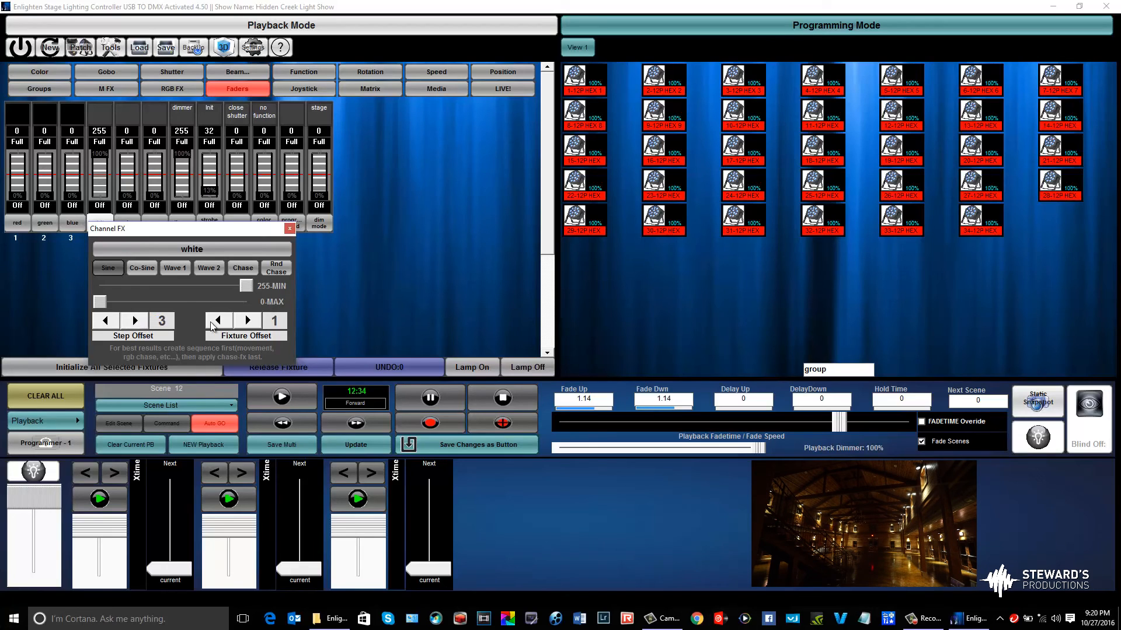
left_click(247, 320)
left_click(248, 320)
left_click_drag(109, 156, 114, 215)
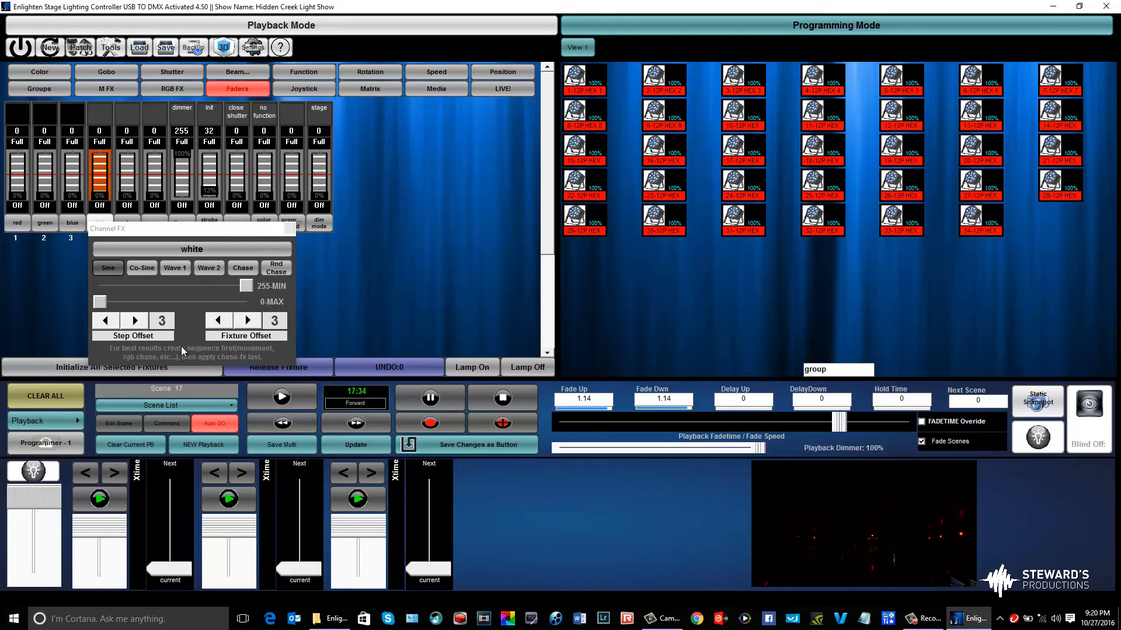
Switch the white channel effect to Wave 1 and shorten the playback fade time to 0.07
left_click(184, 272)
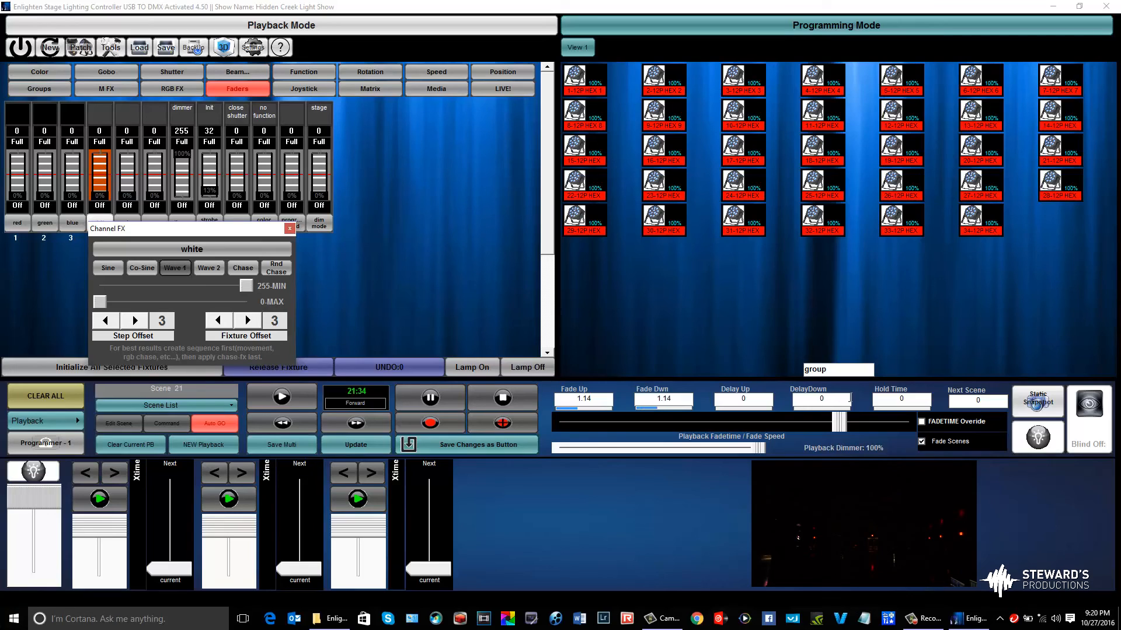
left_click_drag(844, 428, 904, 424)
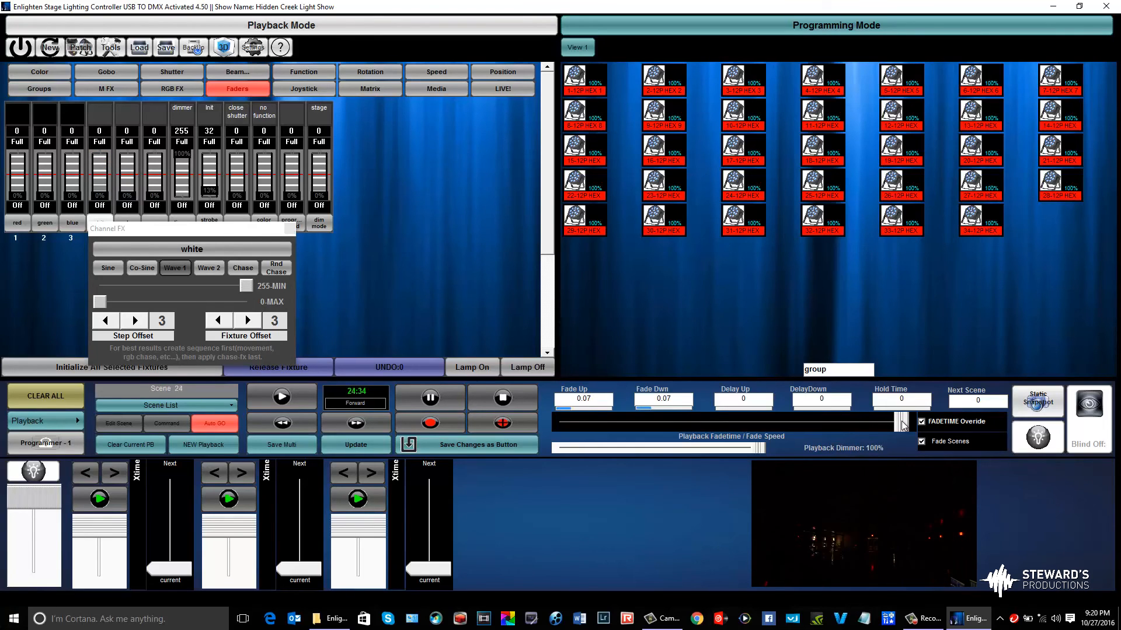
left_click_drag(902, 421, 901, 423)
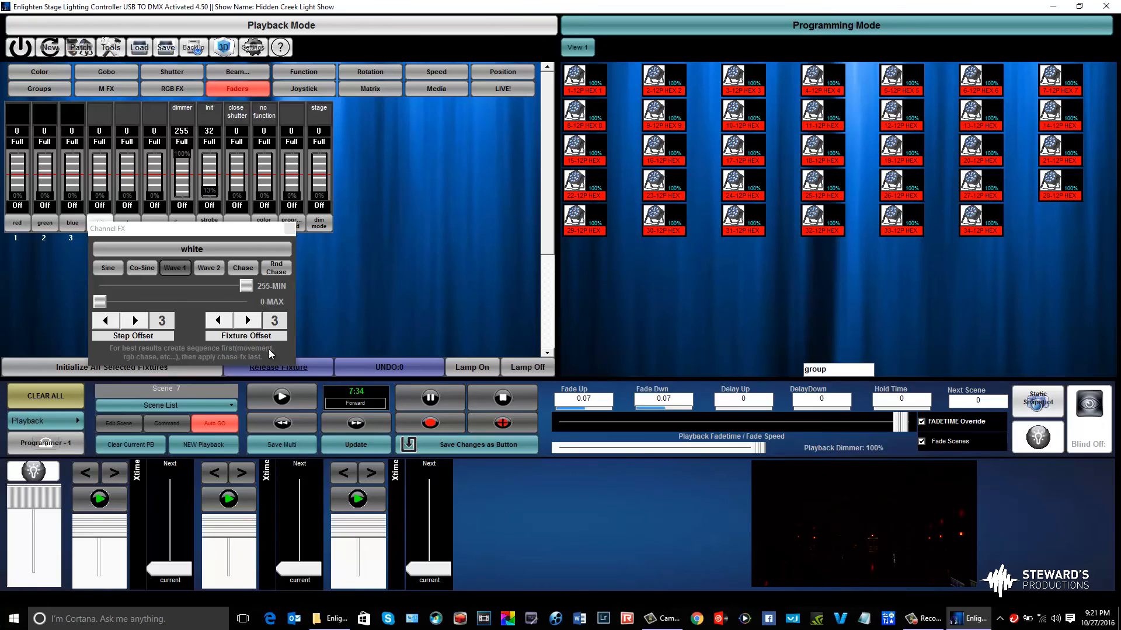
Reset the white wave effect's step offset and fixture offset to 1
left_click(115, 325)
left_click(115, 325)
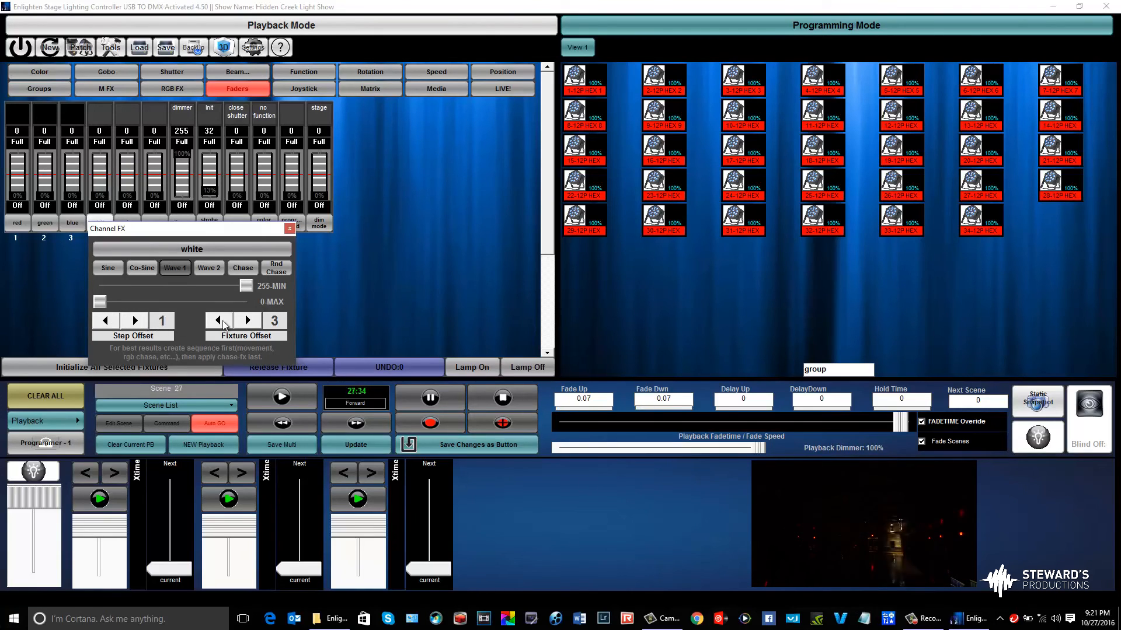
left_click(223, 322)
left_click(223, 322)
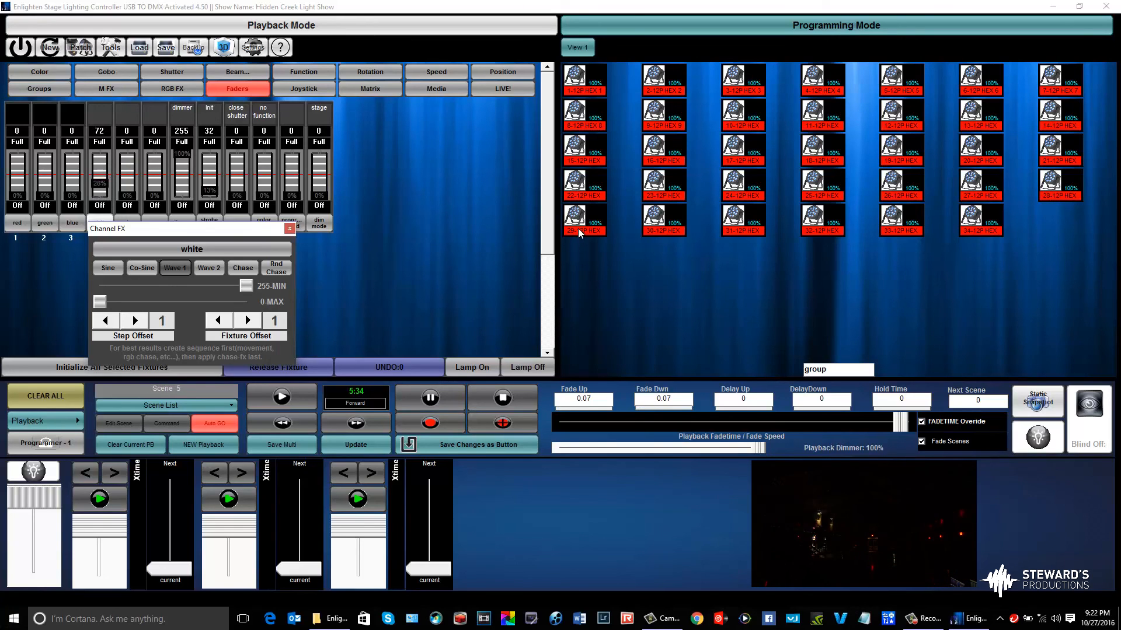
Check the Video Playback preferences, moving and enlarging the Video Output Preview window, and close both windows
left_click(373, 28)
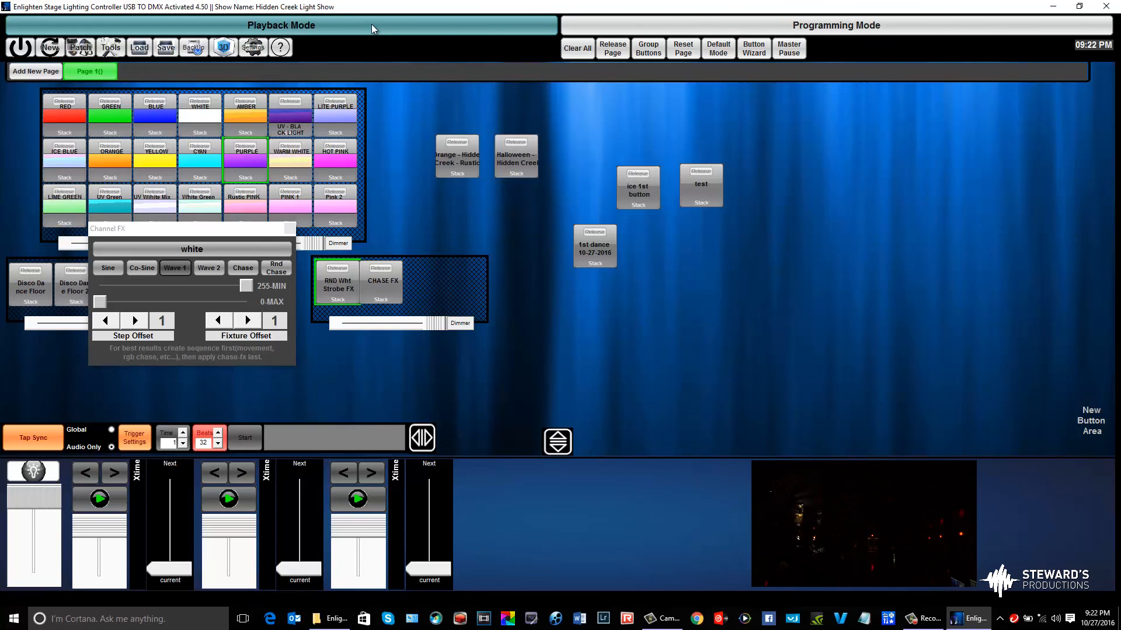
left_click(642, 27)
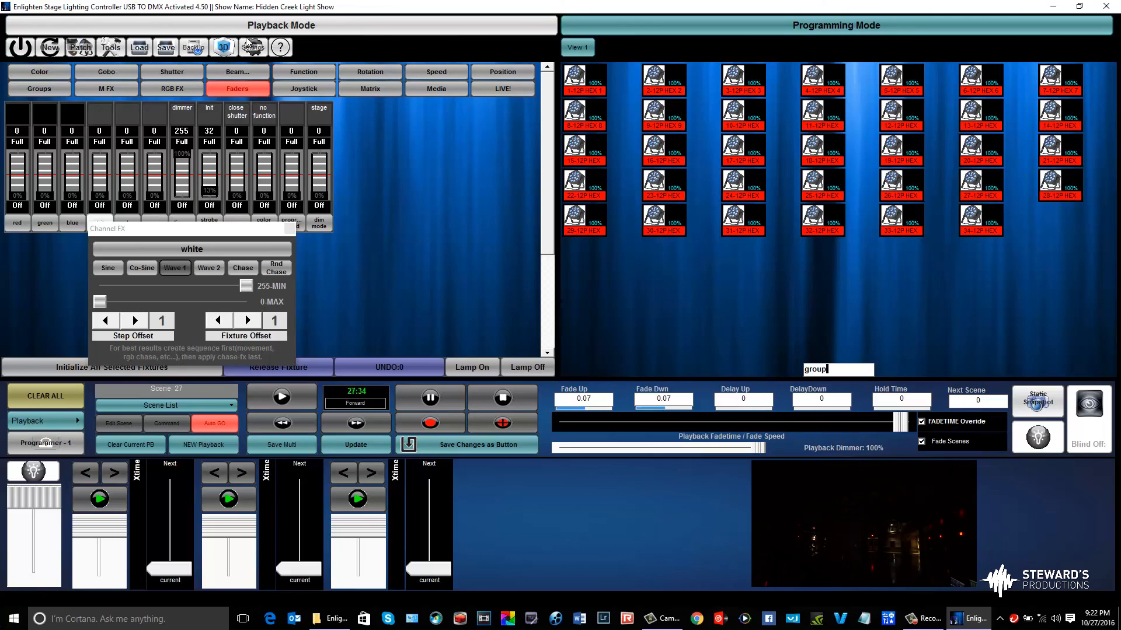
left_click(263, 47)
left_click(139, 150)
left_click_drag(88, 13, 509, 21)
left_click_drag(605, 150, 1015, 440)
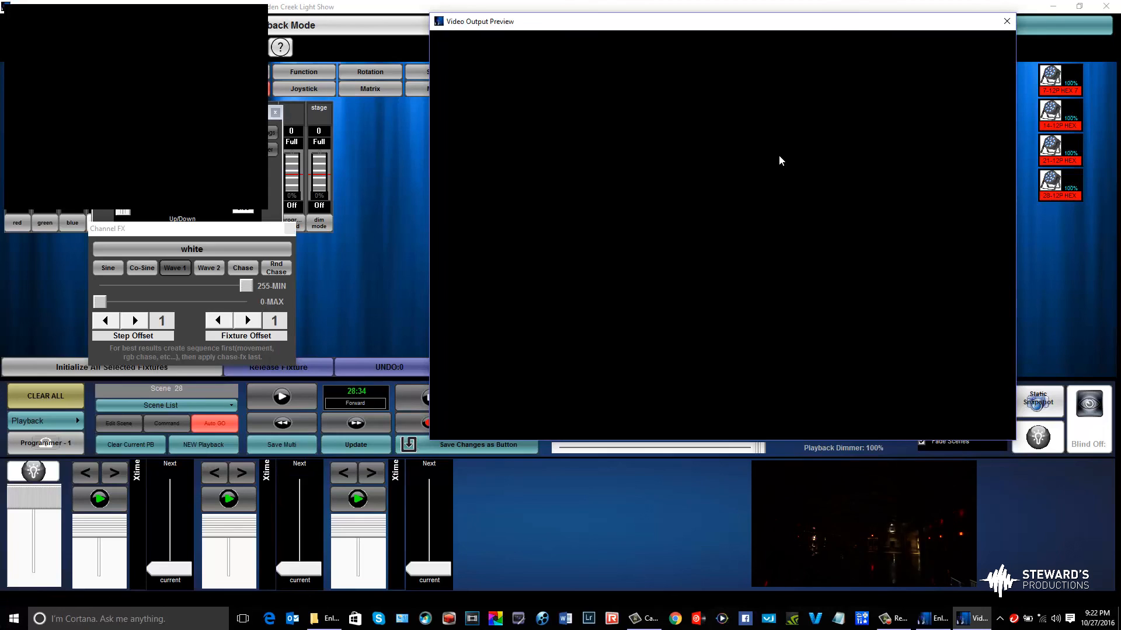
left_click(1002, 21)
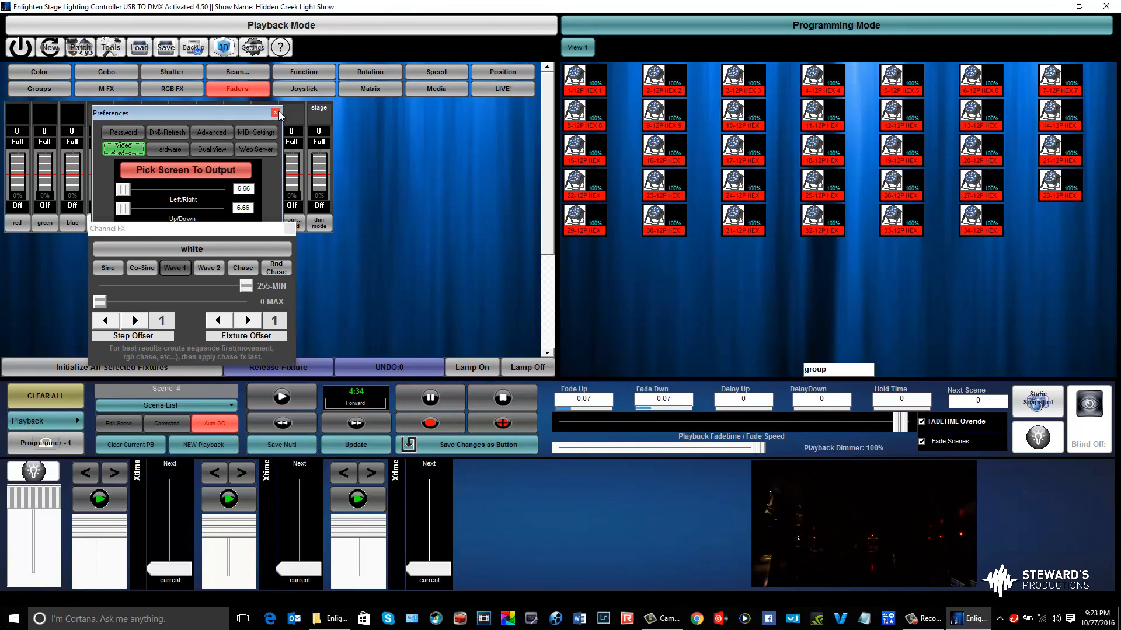
left_click(277, 113)
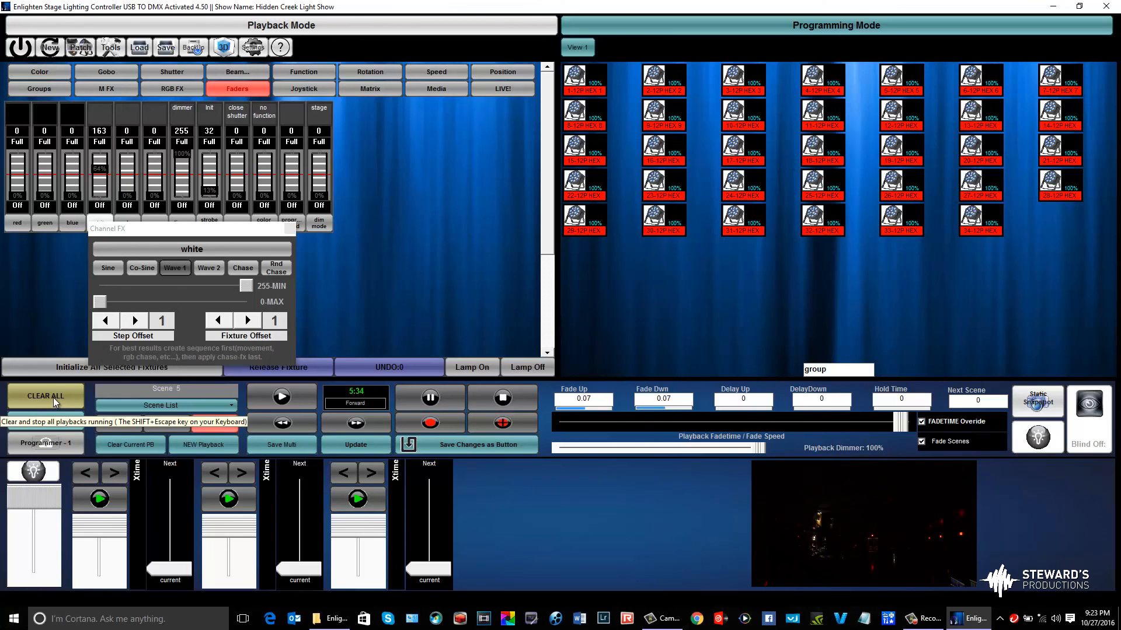
Clear all running playbacks and close the white channel's effect settings
left_click(54, 397)
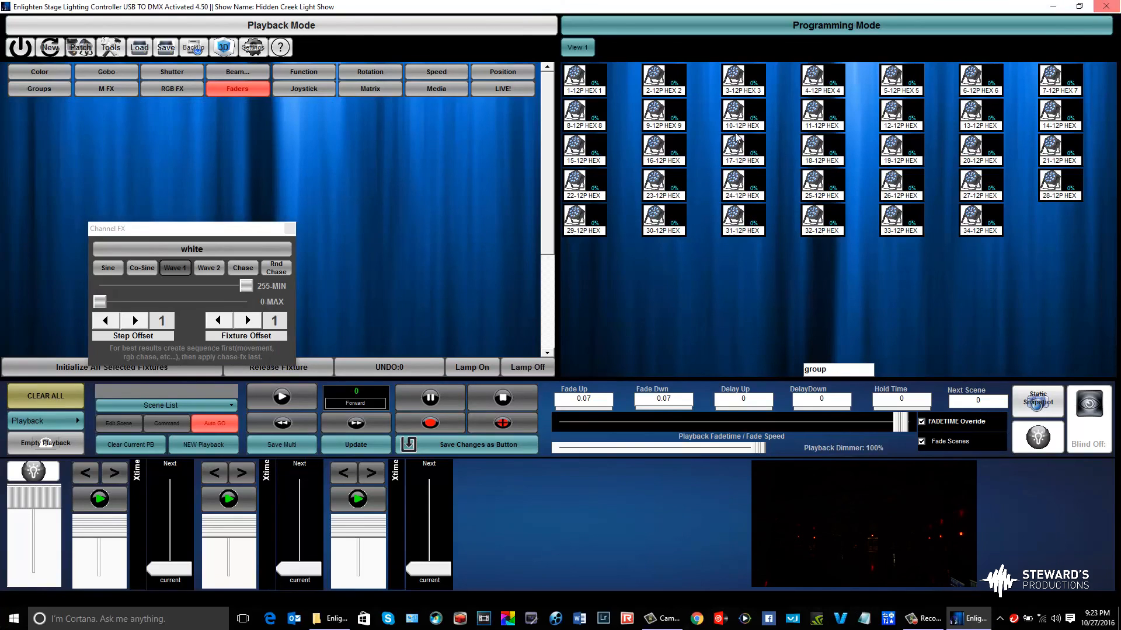
left_click(289, 231)
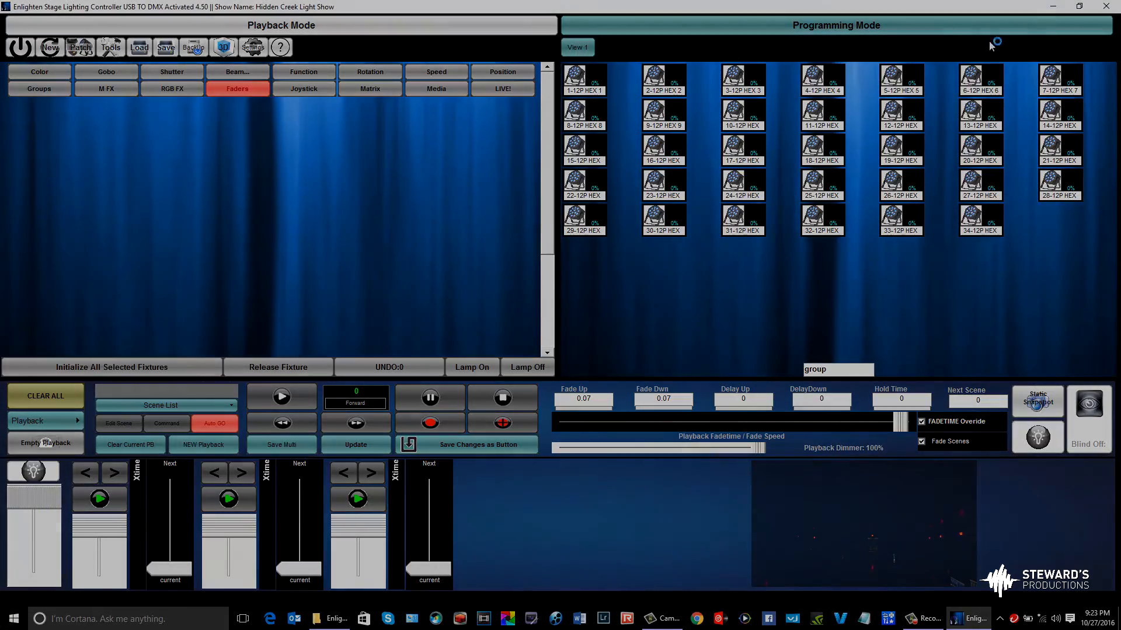